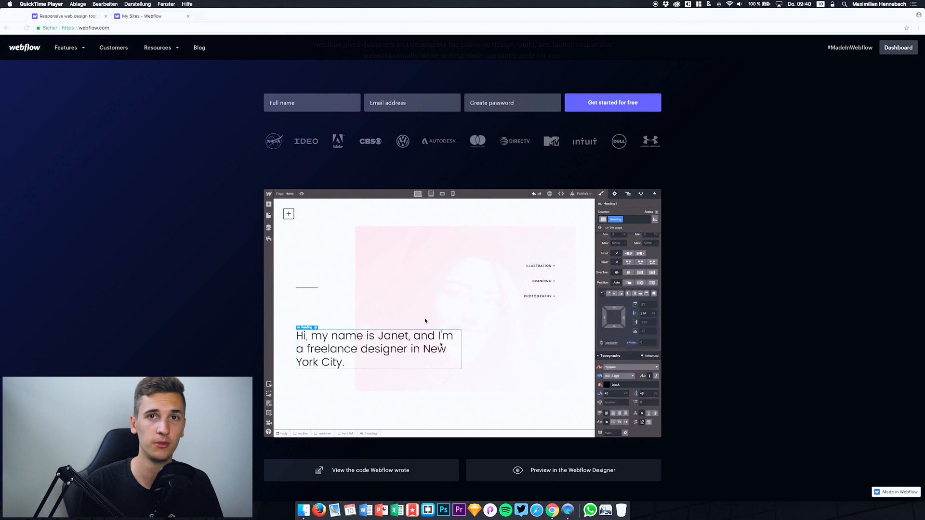
# Step: Open the page with the code Webflow wrote for the sample site and examine its HTML
pyautogui.scroll(-1, 425, 321)
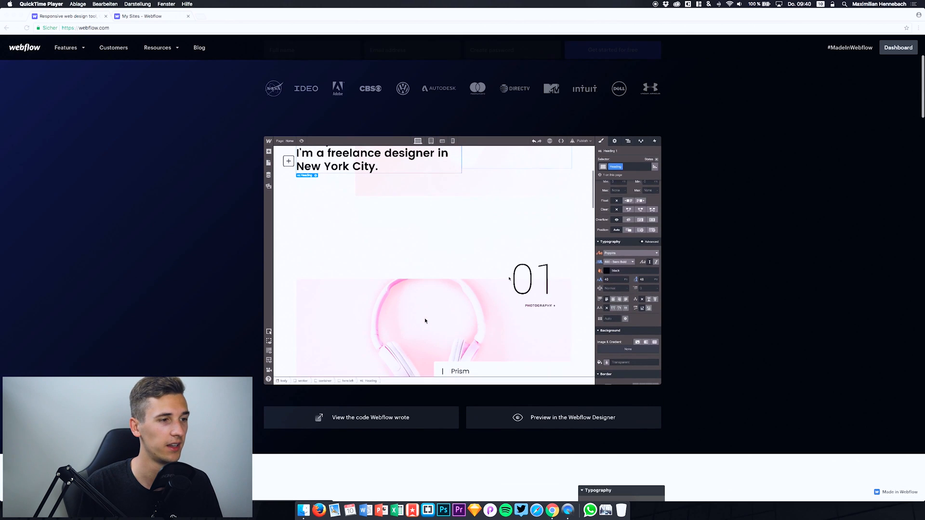
pyautogui.click(336, 407)
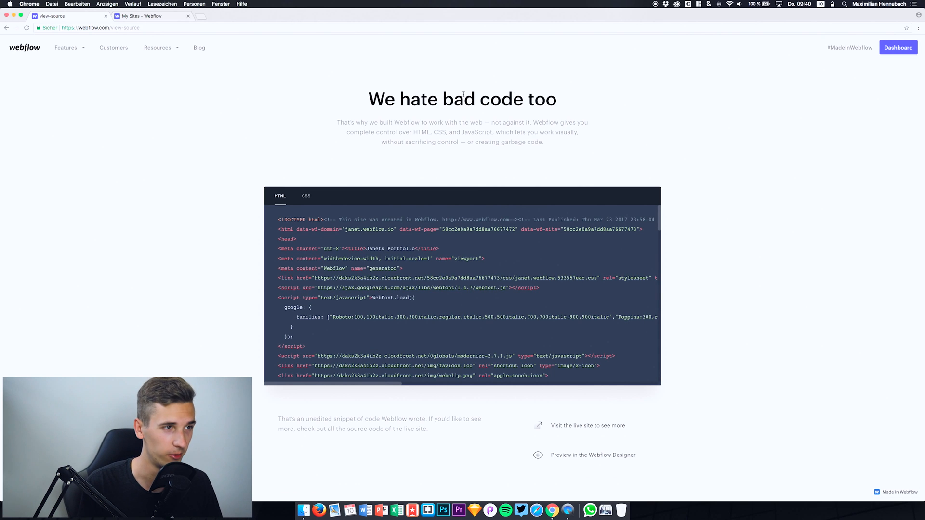
pyautogui.scroll(-15, 414, 278)
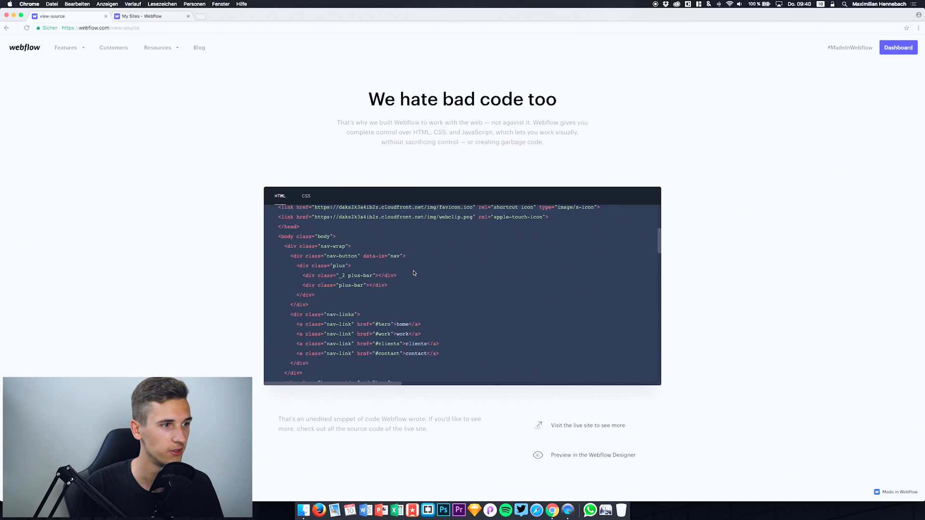
pyautogui.scroll(-20, 414, 273)
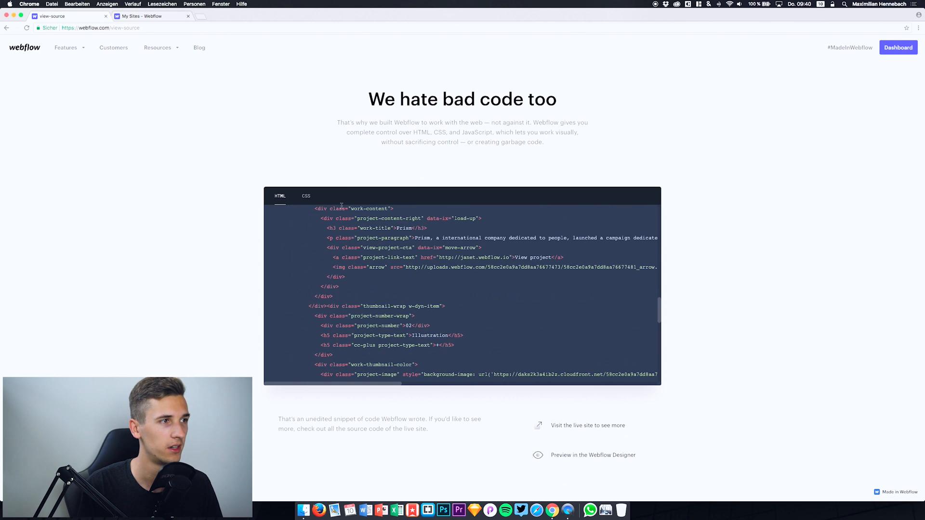
# Step: Examine the sample site's CSS code and return to the Webflow homepage
pyautogui.click(306, 196)
pyautogui.scroll(-10, 437, 352)
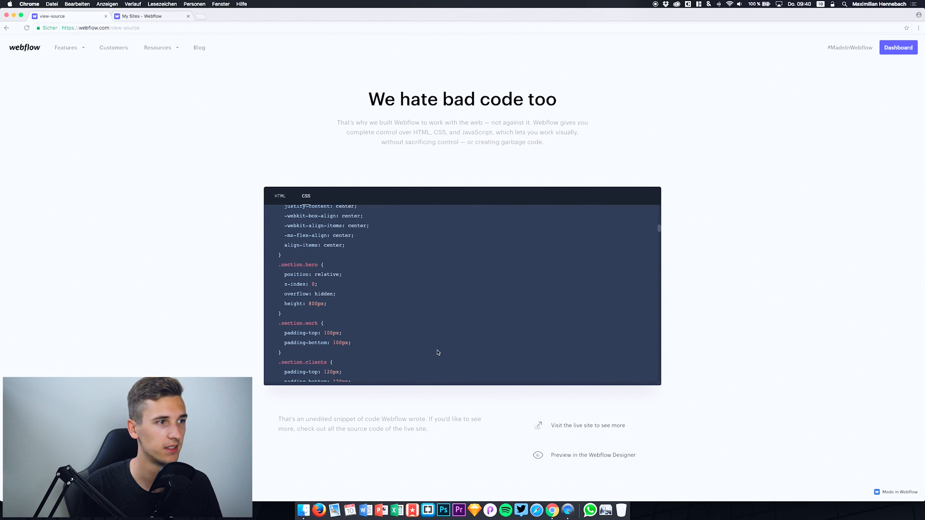
pyautogui.scroll(-5, 437, 352)
pyautogui.hscroll(-5, 437, 352)
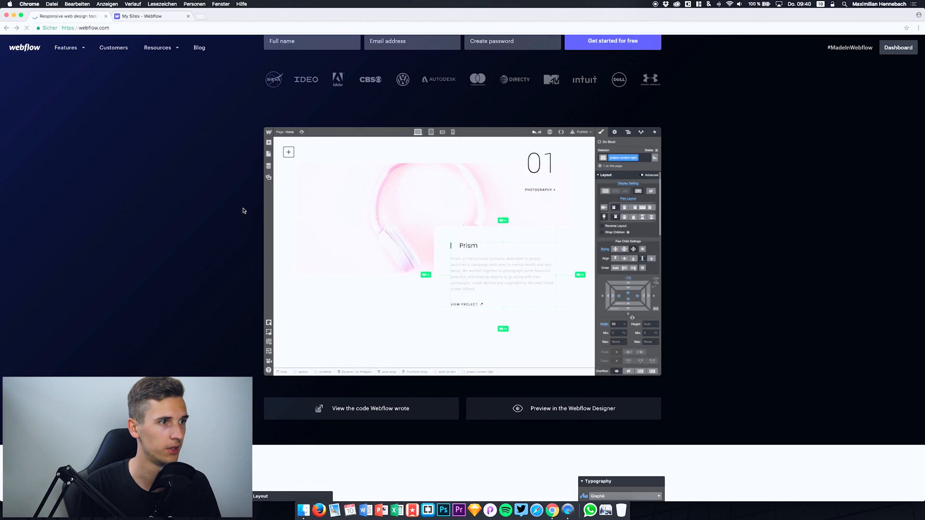
# Step: Open the sample portfolio in the Webflow Designer preview and inspect the styles of its main heading and hero image
pyautogui.click(542, 419)
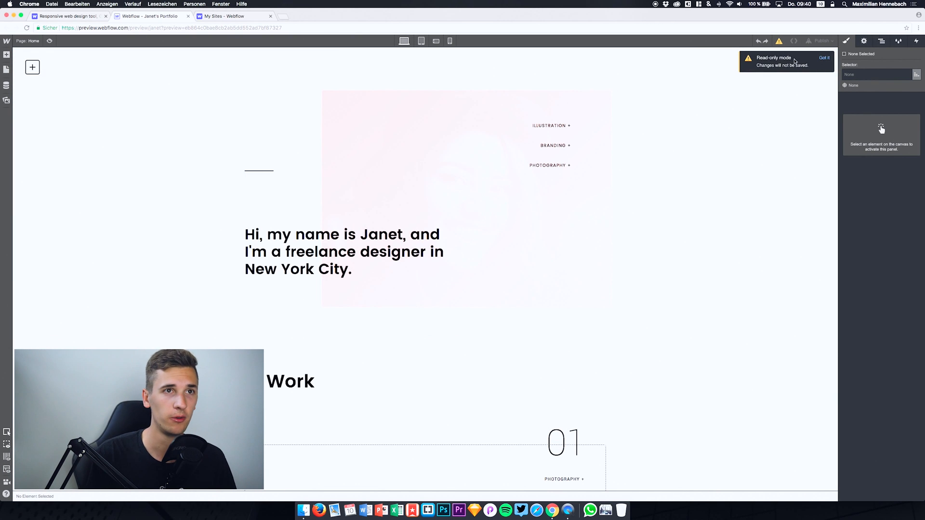
pyautogui.click(824, 58)
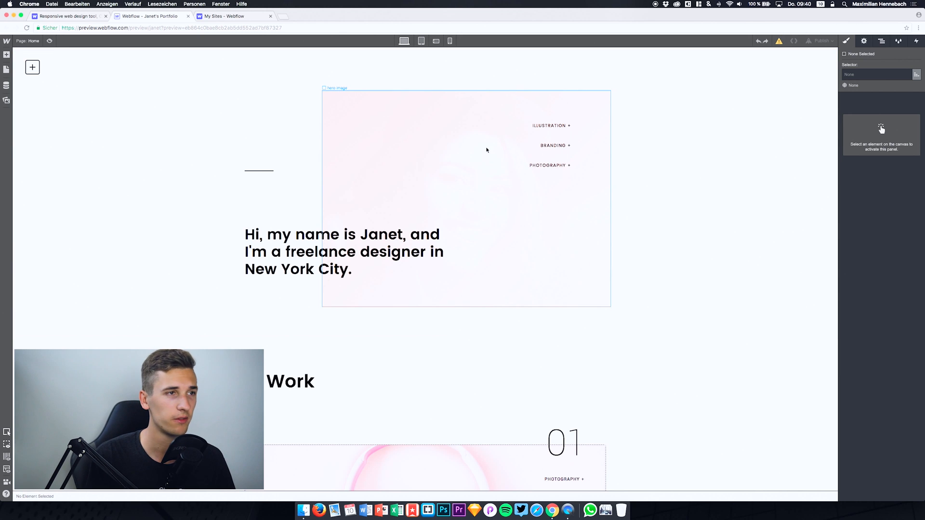
pyautogui.click(364, 234)
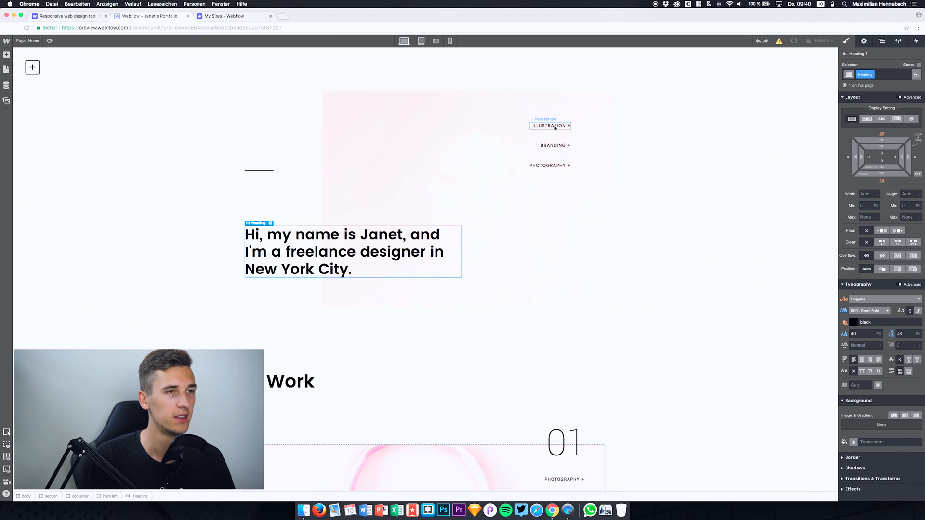
pyautogui.click(543, 234)
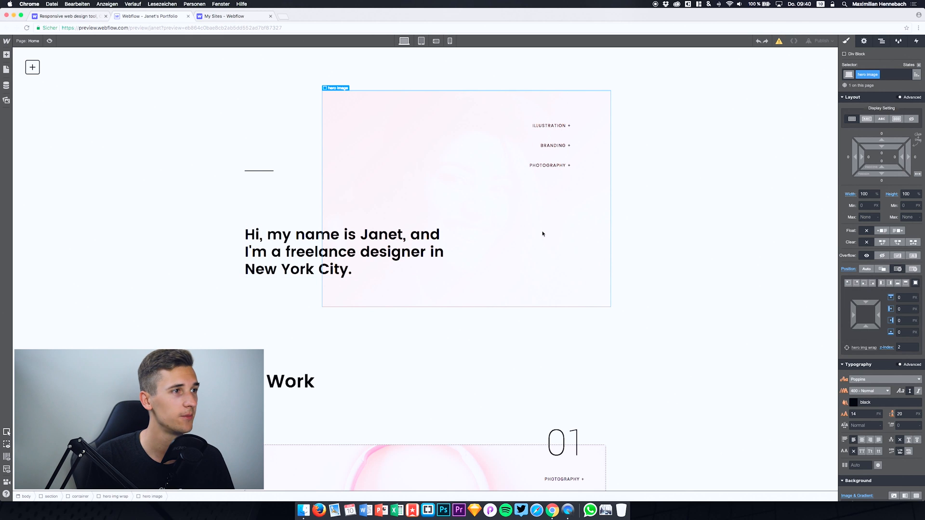
# Step: Inspect the styles of the Work section title, the first project's image and its View Project link, and look over the other projects
pyautogui.scroll(-3, 543, 234)
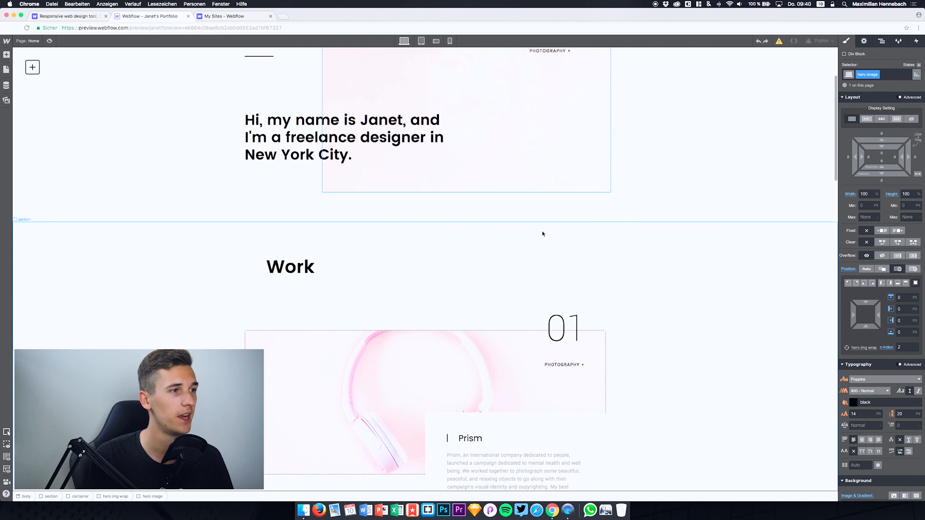
pyautogui.click(291, 260)
pyautogui.scroll(-2, 384, 409)
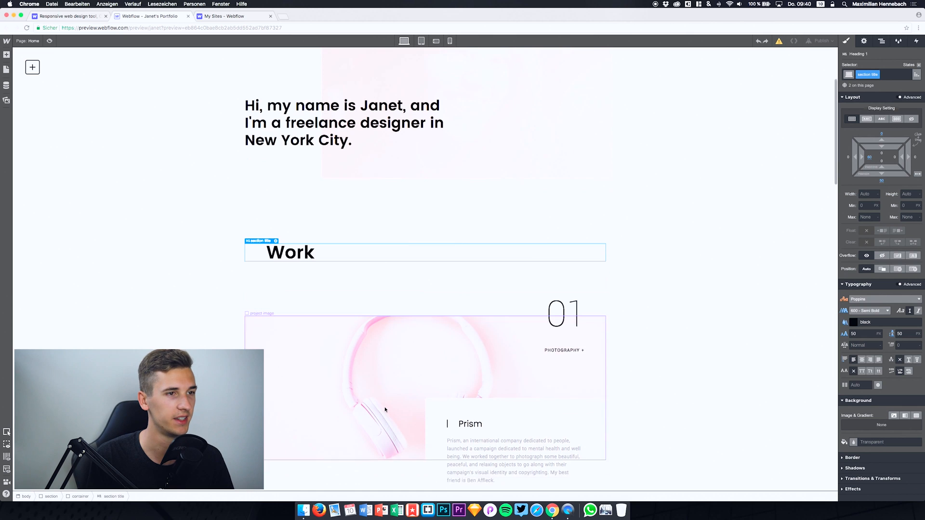
pyautogui.click(382, 338)
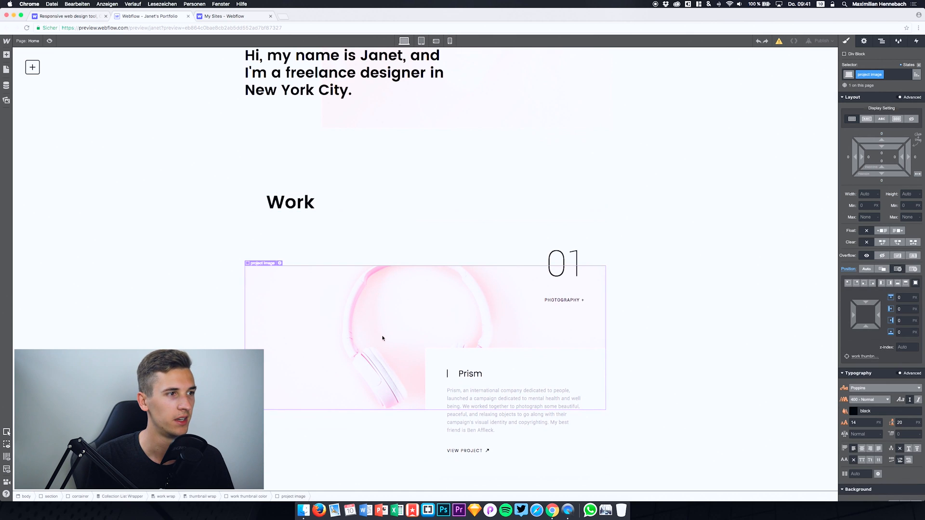
pyautogui.scroll(-3, 473, 333)
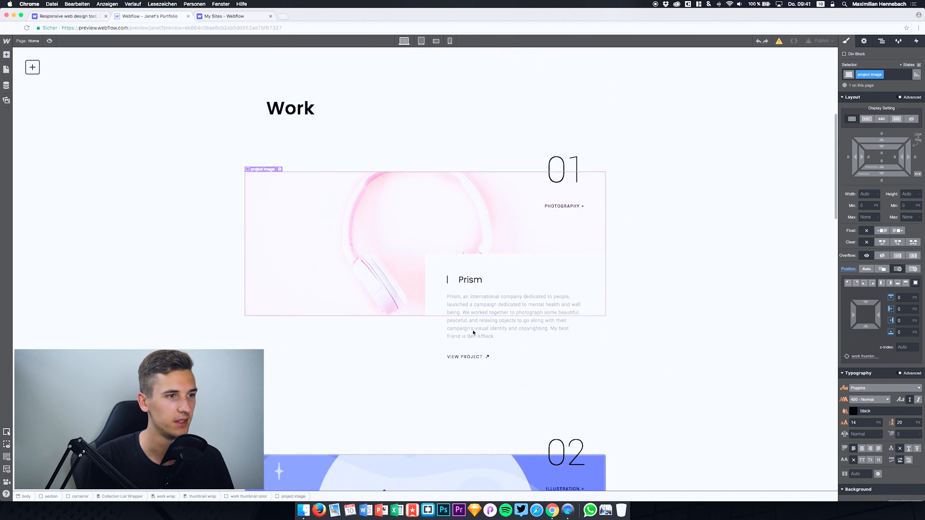
pyautogui.click(471, 357)
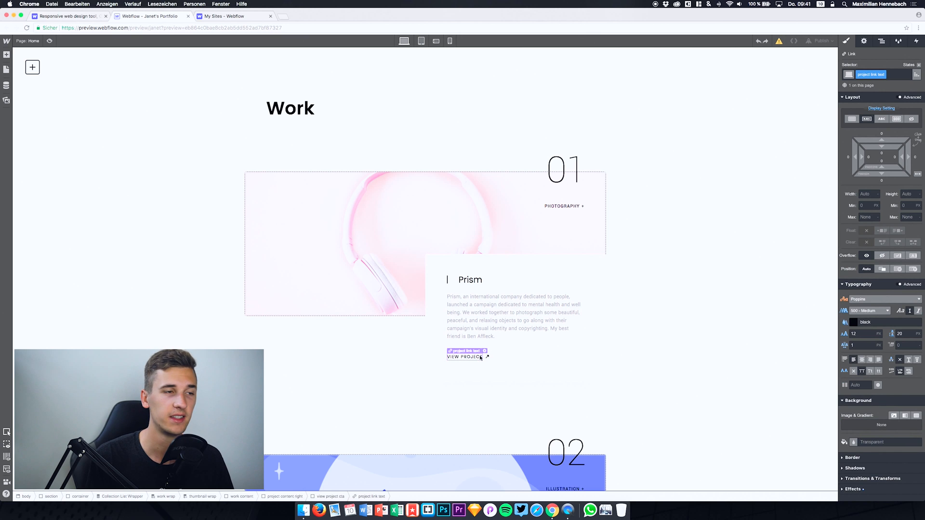
pyautogui.scroll(-14, 484, 289)
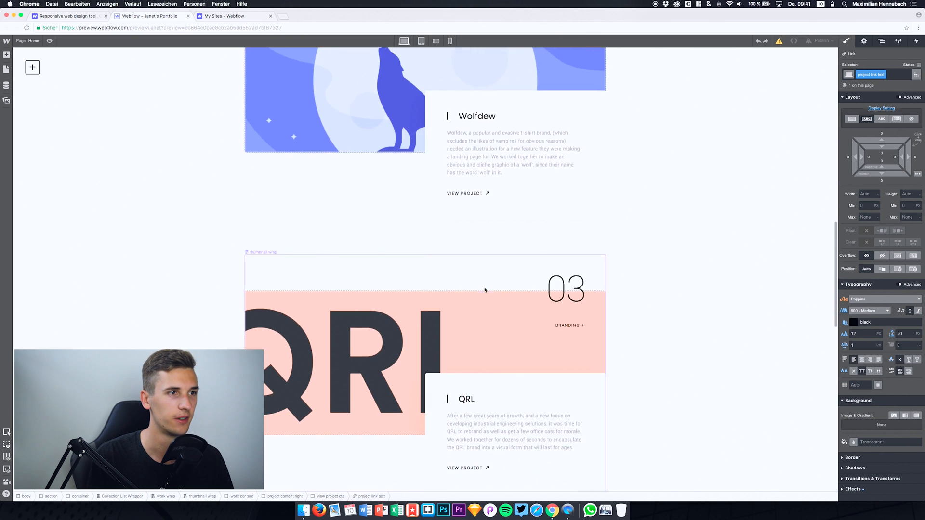
pyautogui.scroll(5, 484, 290)
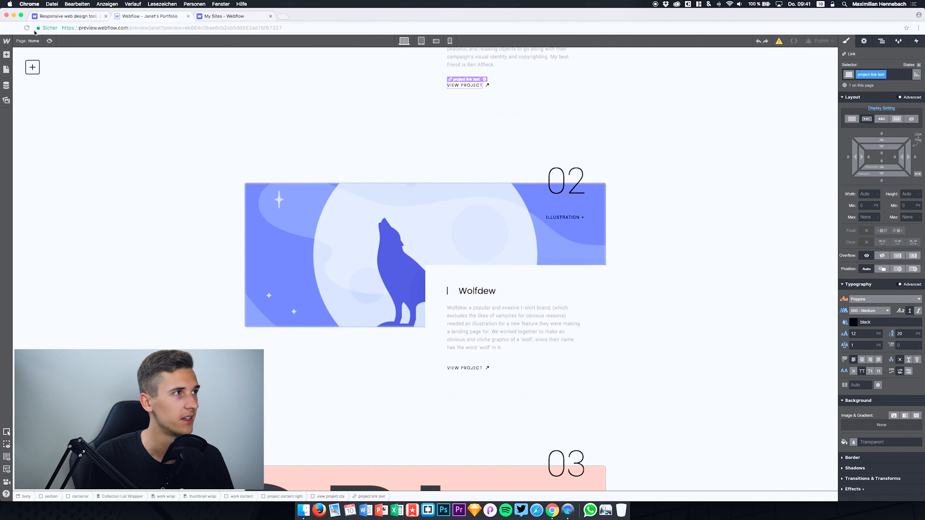
# Step: Return to the Webflow homepage and look through its feature sections as far as the one on interactions and animations
pyautogui.click(58, 14)
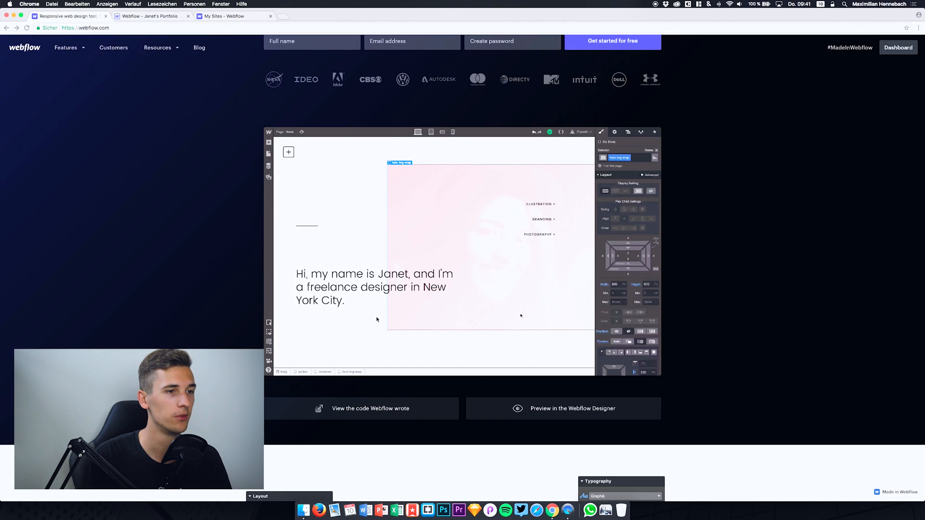
pyautogui.scroll(-10, 376, 319)
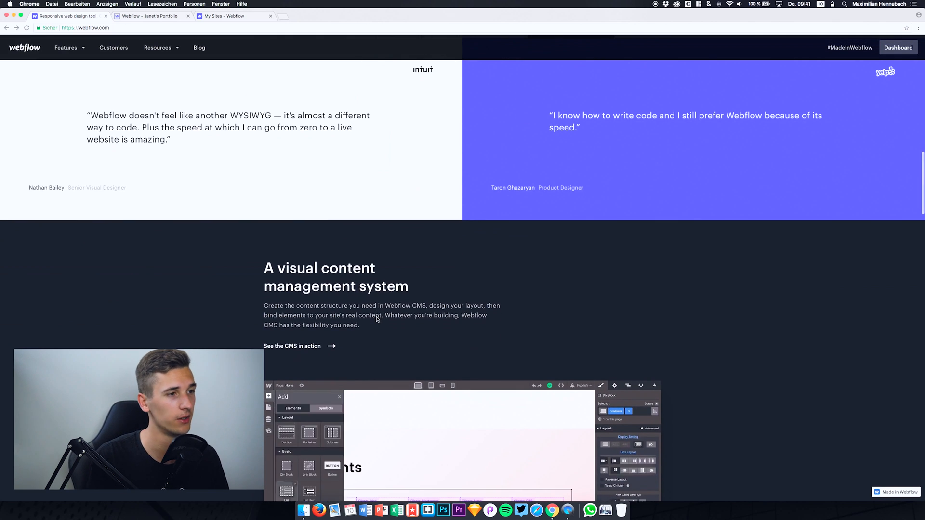
pyautogui.scroll(-15, 377, 319)
pyautogui.scroll(-3, 376, 319)
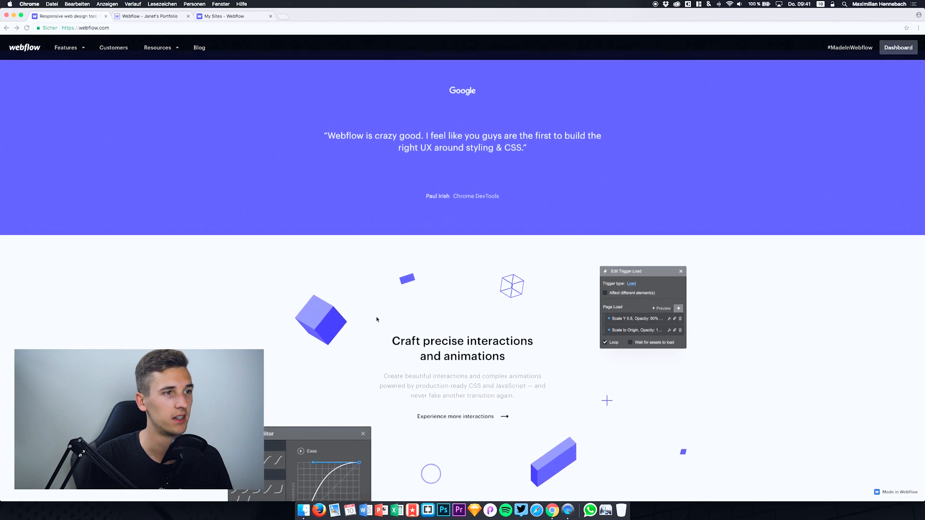
pyautogui.scroll(-5, 377, 319)
pyautogui.scroll(3, 377, 319)
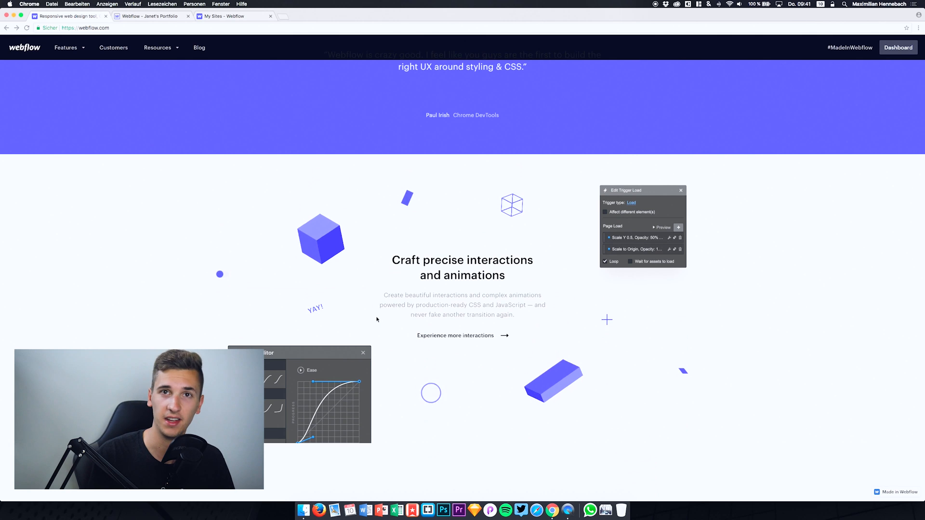
# Step: Open the page on more interactions and examine its demos for hover effects, 3D transforms and custom CSS transitions
pyautogui.click(436, 339)
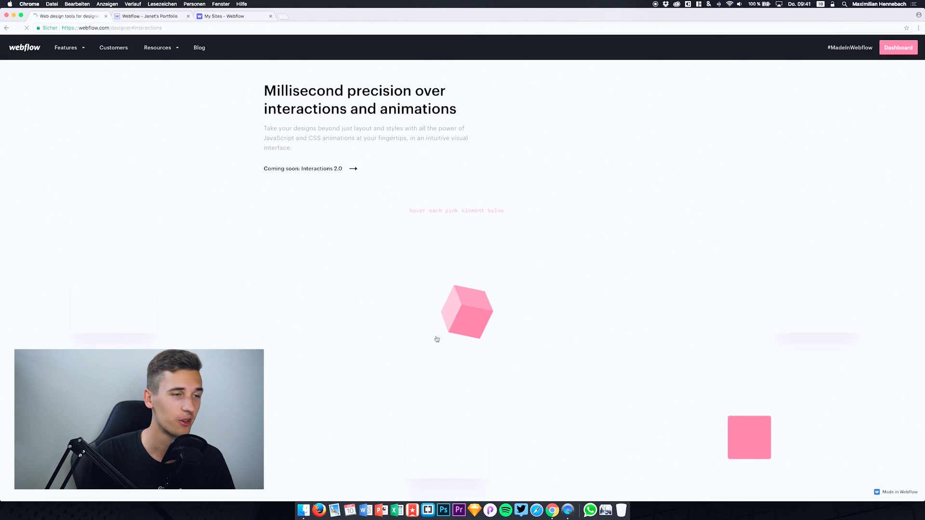
pyautogui.scroll(2, 436, 336)
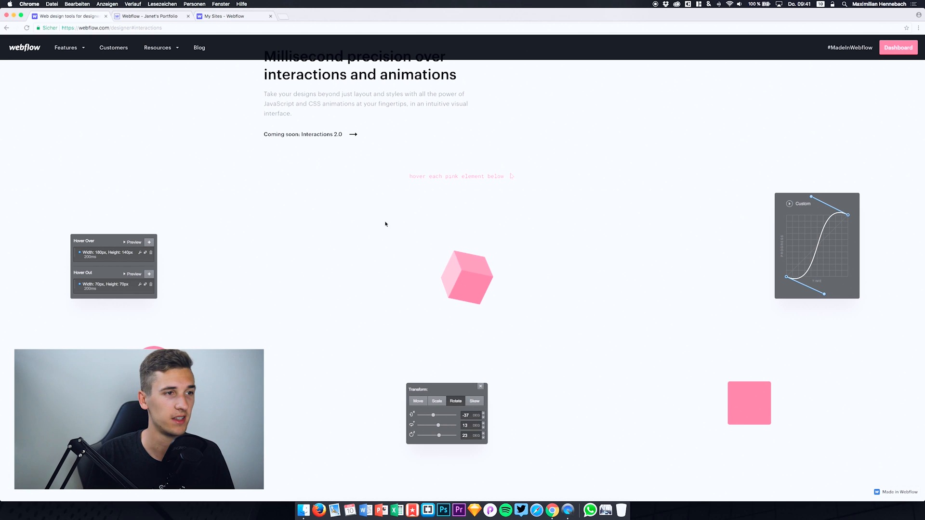
pyautogui.scroll(1, 421, 286)
pyautogui.scroll(2, 421, 286)
pyautogui.scroll(-2, 421, 287)
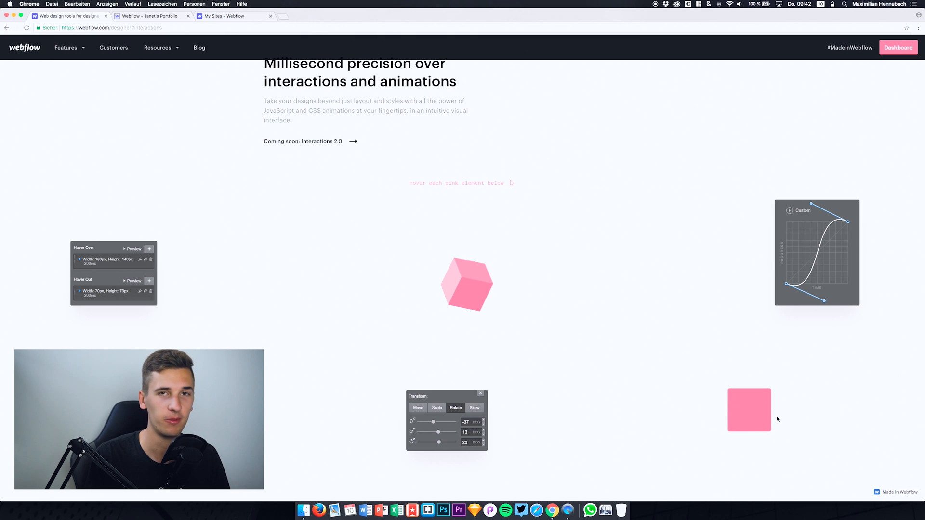
pyautogui.scroll(-3, 773, 416)
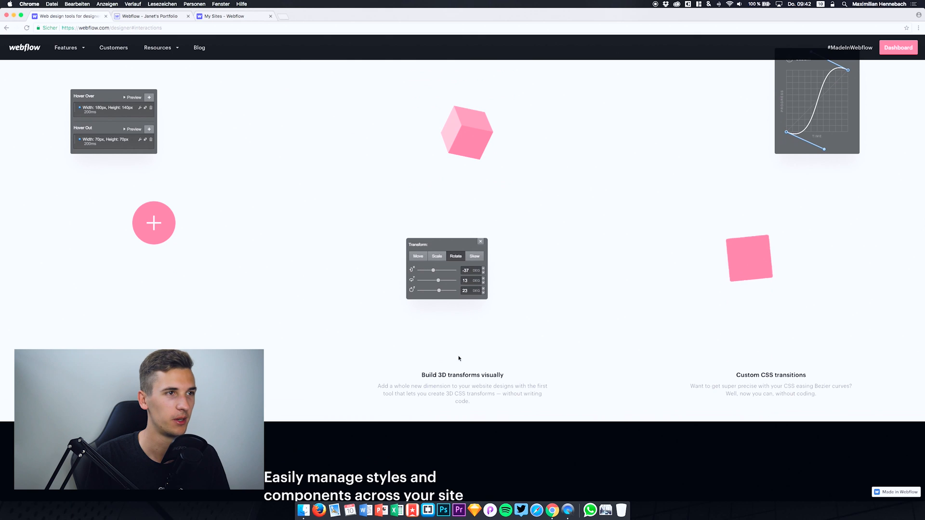
pyautogui.scroll(2, 465, 356)
pyautogui.scroll(1, 464, 248)
pyautogui.scroll(-2, 465, 248)
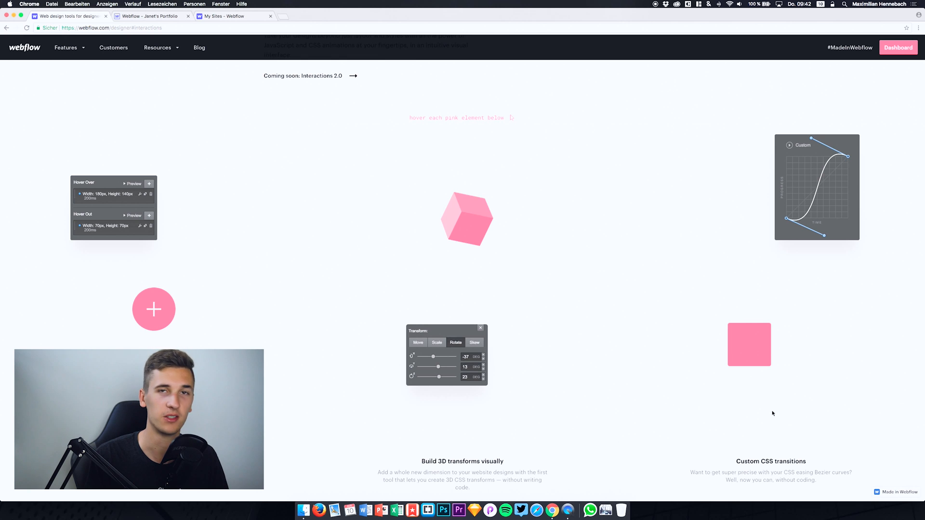
pyautogui.scroll(10, 572, 351)
pyautogui.scroll(3, 572, 354)
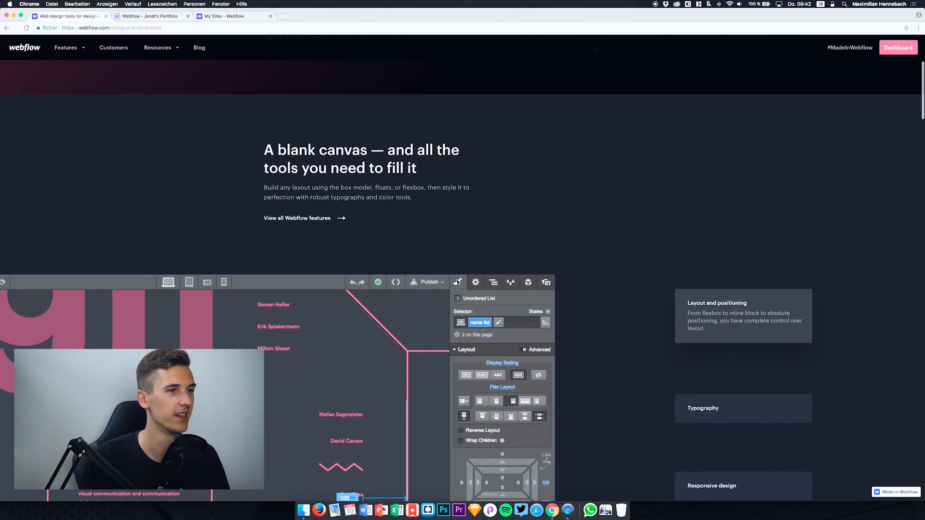
pyautogui.hscroll(-5, 458, 282)
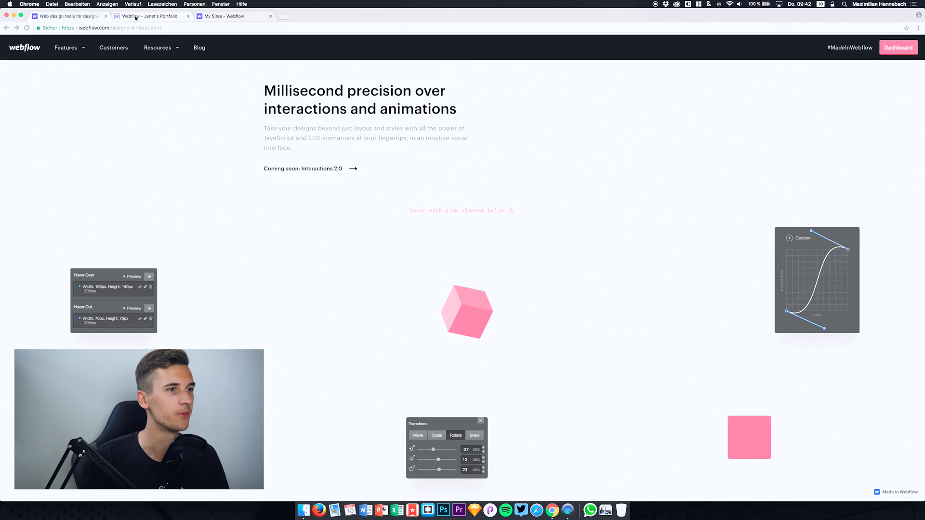
# Step: Switch to the My Sites dashboard that lists all projects
pyautogui.click(182, 16)
pyautogui.click(205, 16)
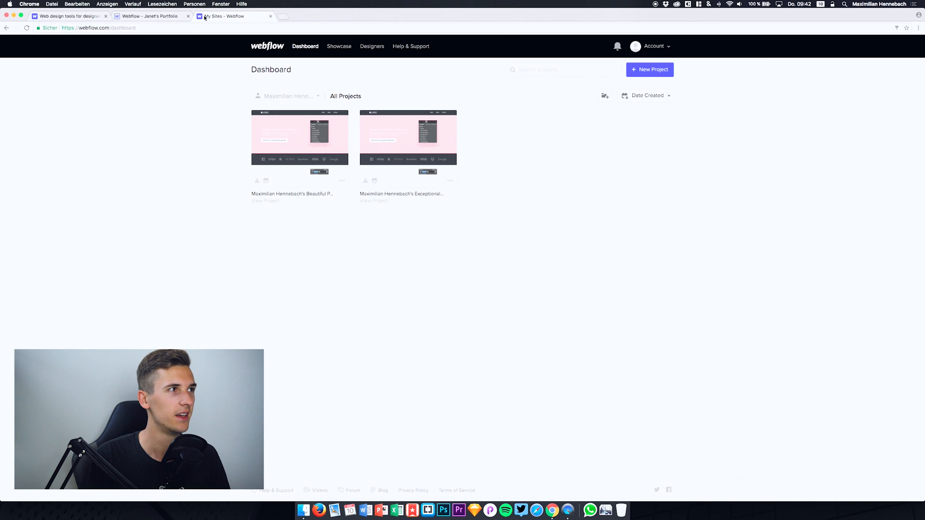
pyautogui.click(129, 16)
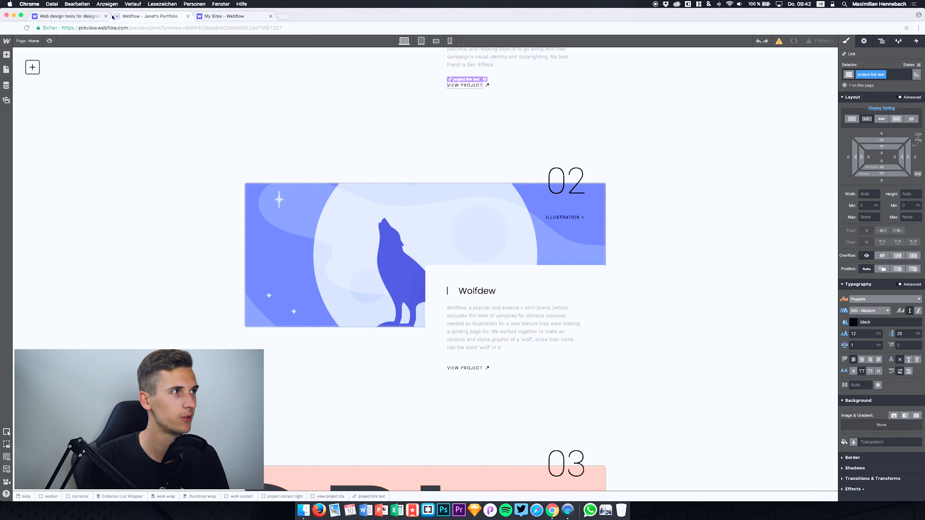
pyautogui.click(213, 16)
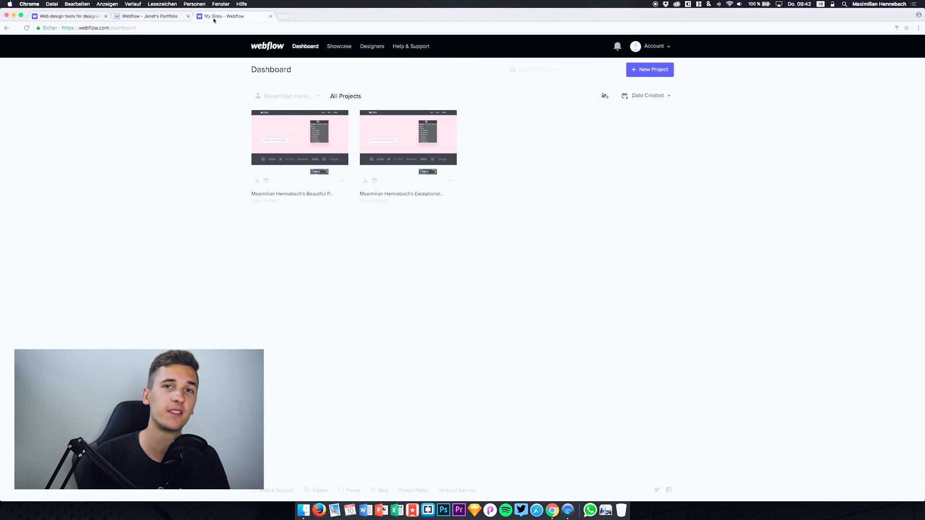
# Step: Look over the existing projects on the dashboard and start creating a new project
pyautogui.moveTo(332, 161)
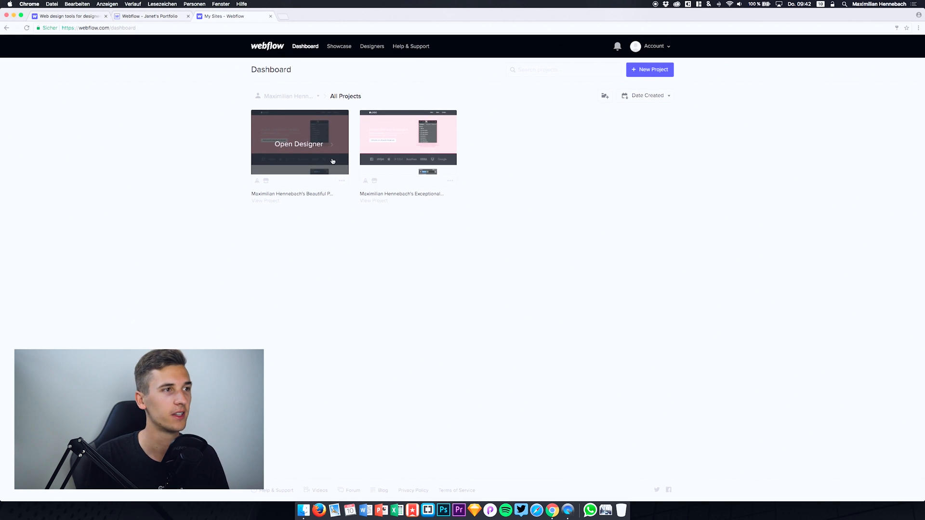
pyautogui.moveTo(389, 146)
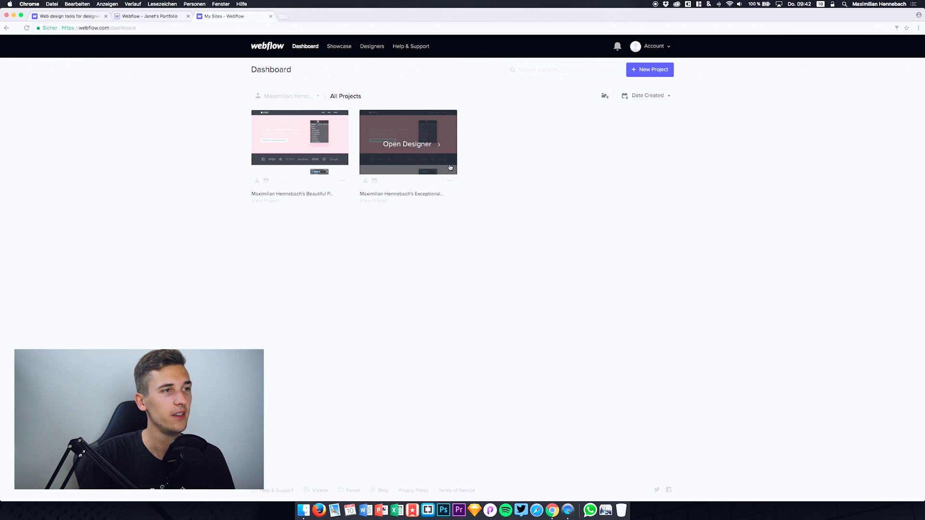
pyautogui.moveTo(345, 121)
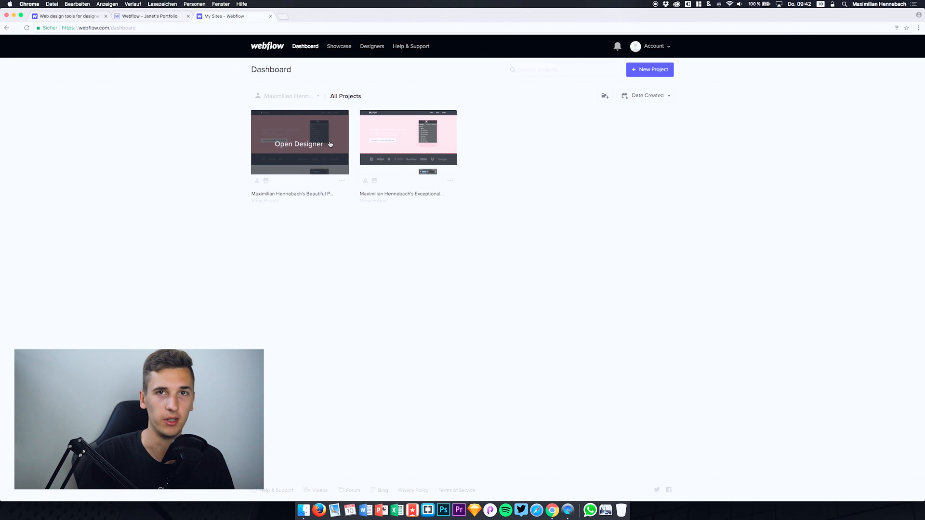
pyautogui.click(661, 72)
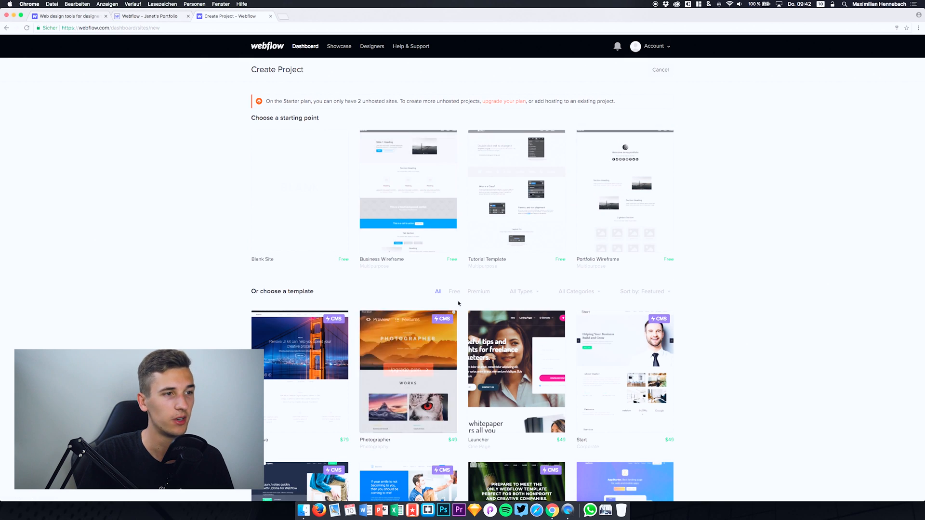
# Step: Look over the starting points and CMS templates offered for new projects, then cancel and return to the project dashboard
pyautogui.scroll(-3, 530, 289)
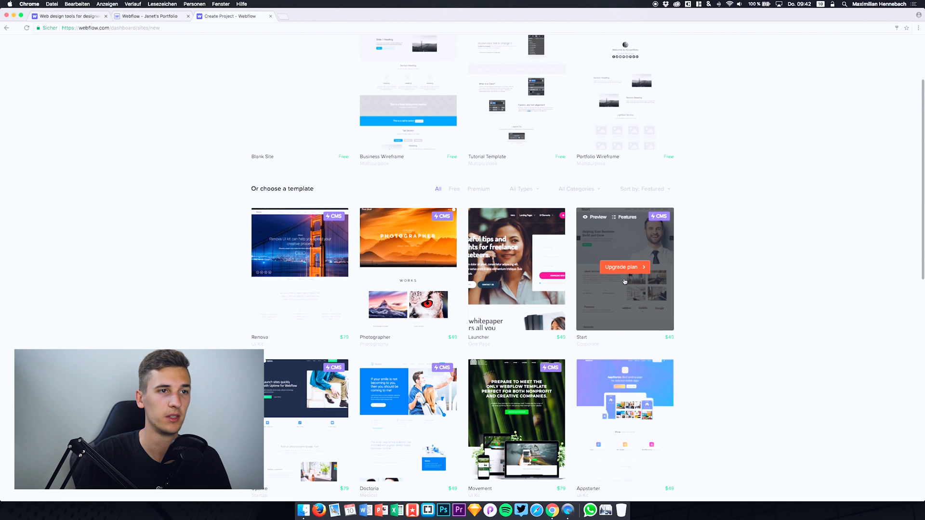
pyautogui.moveTo(661, 218)
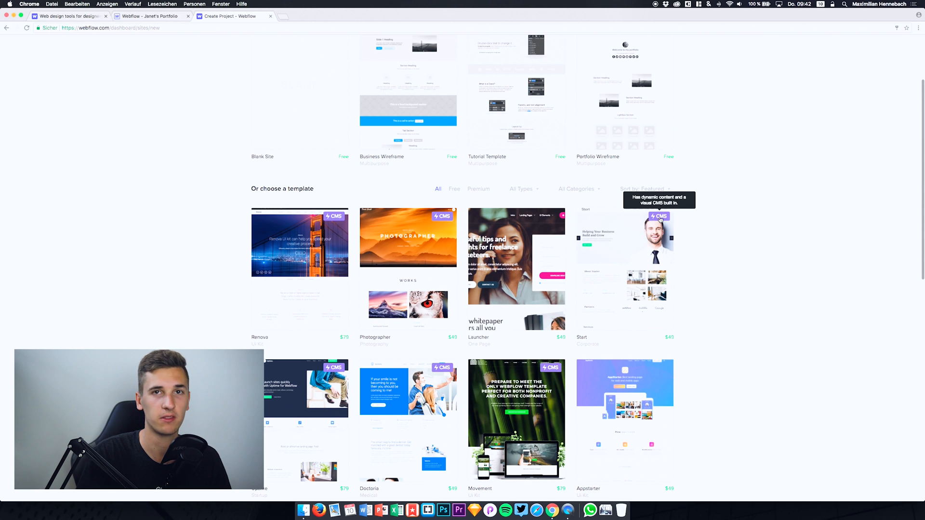
pyautogui.scroll(3, 660, 220)
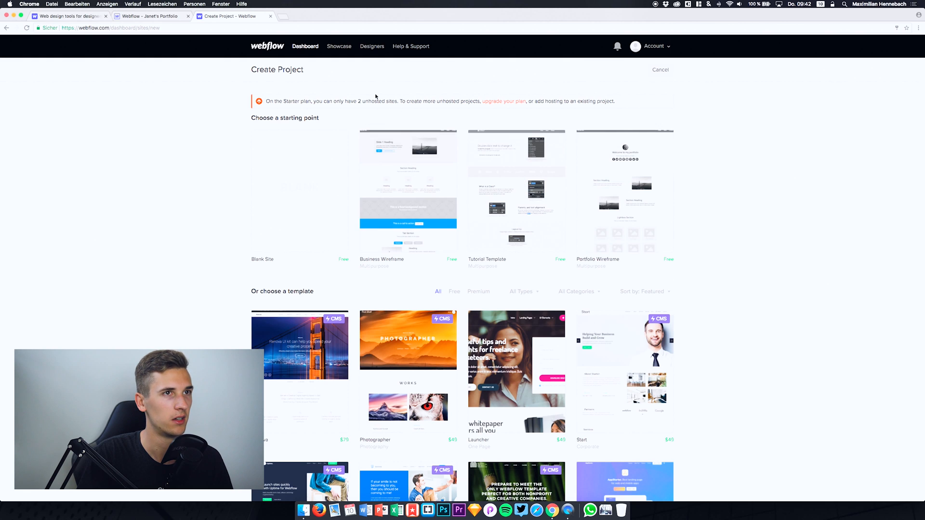
pyautogui.click(660, 70)
pyautogui.click(652, 70)
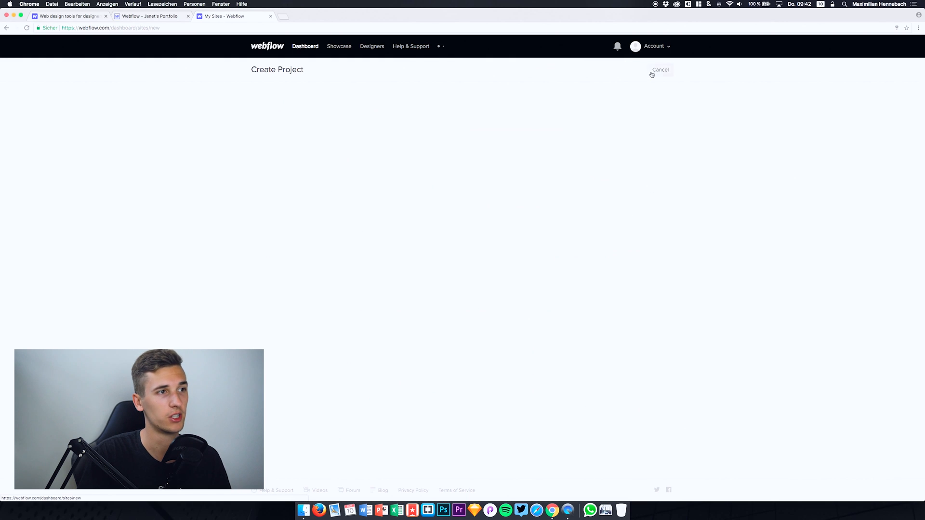
pyautogui.click(288, 190)
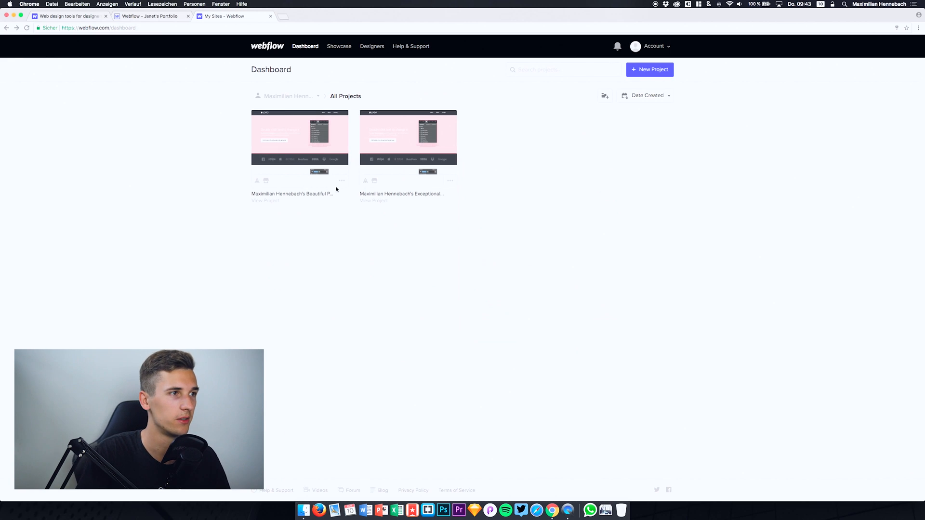
# Step: Delete the first project, the "Beautiful Project", confirming the deletion with its full project name
pyautogui.click(339, 183)
pyautogui.click(298, 122)
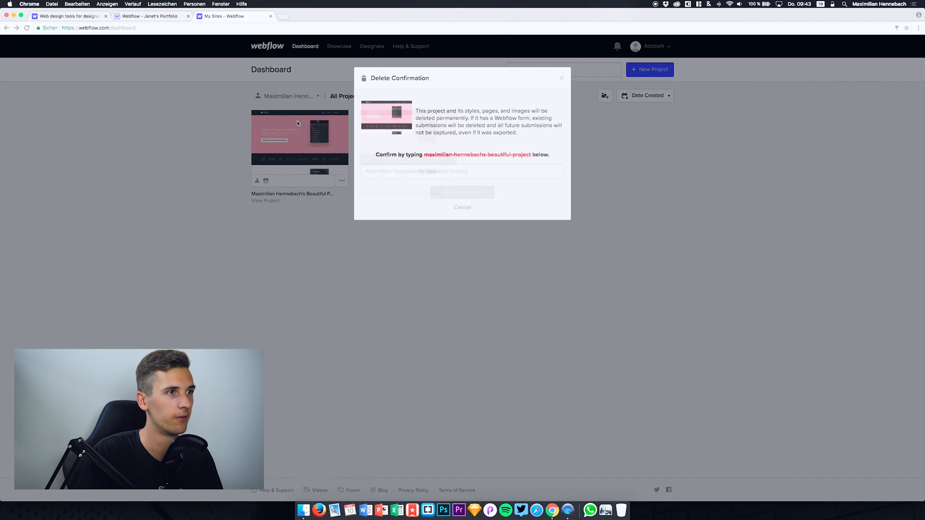
pyautogui.click(410, 181)
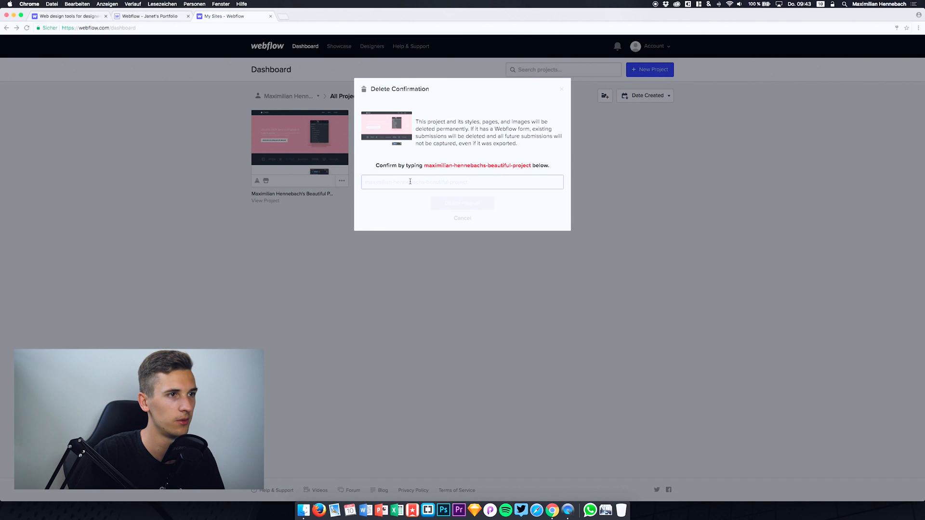
pyautogui.moveTo(425, 166); pyautogui.dragTo(523, 165)
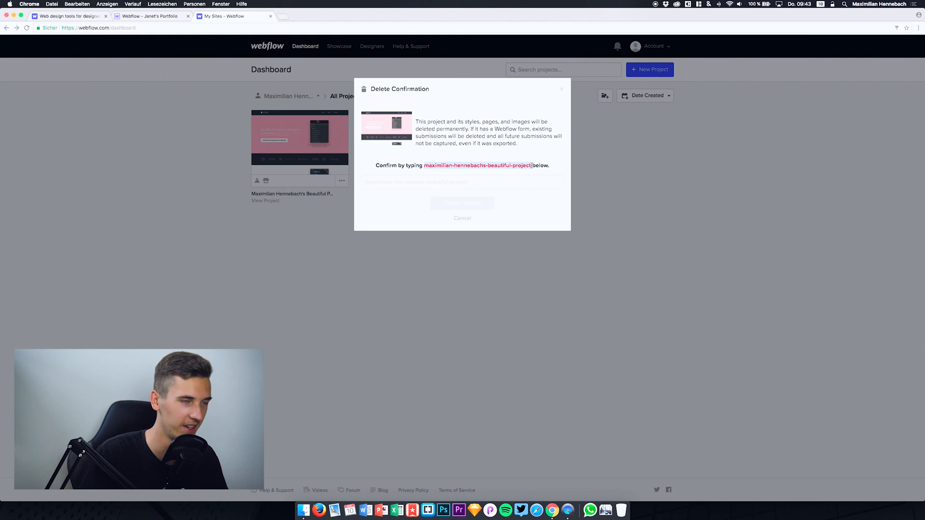
pyautogui.click(512, 183)
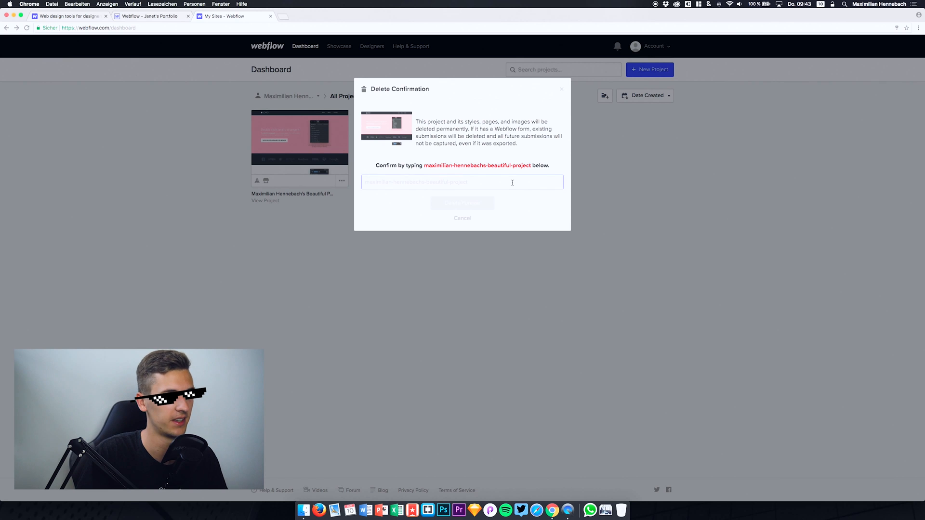
pyautogui.write('maximilian-hennebachs-beautiful-project')
pyautogui.click(470, 207)
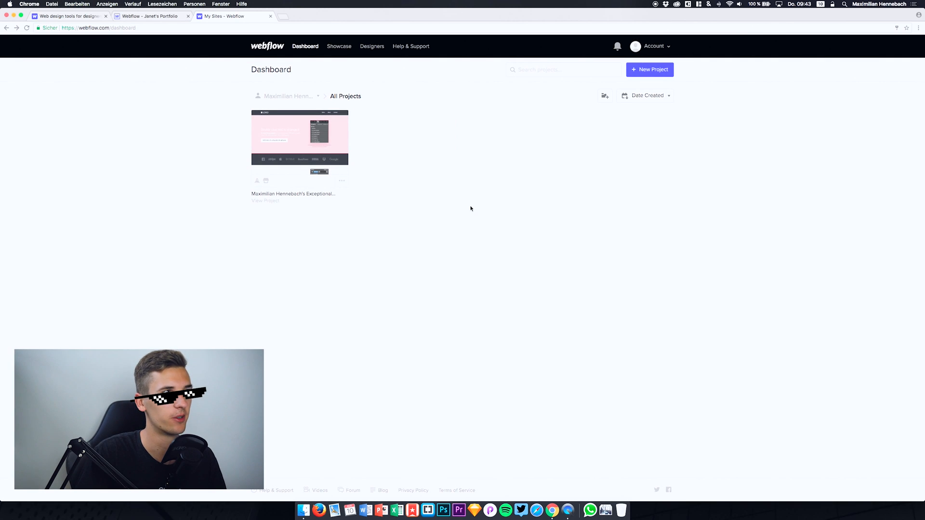
# Step: Open the remaining project in the Designer and check the menu with Dashboard, Project Settings and Editor
pyautogui.moveTo(287, 145)
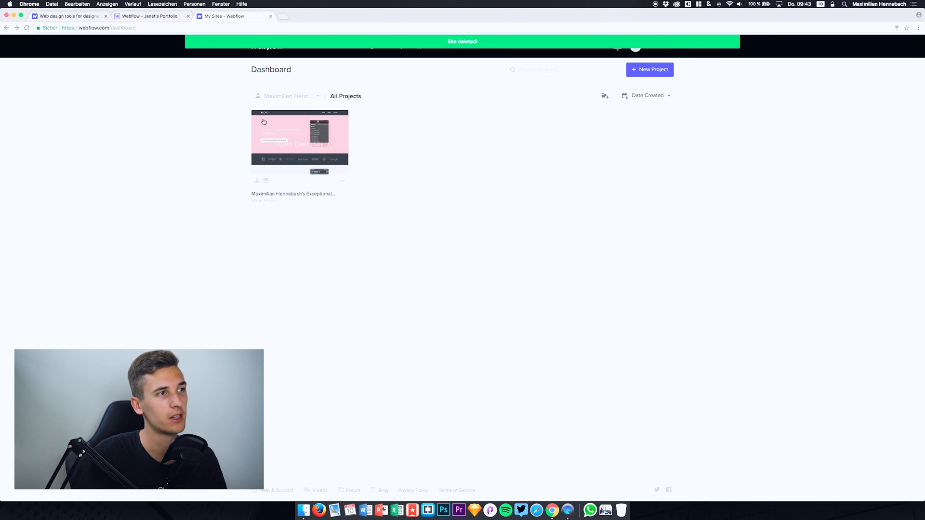
pyautogui.click(286, 145)
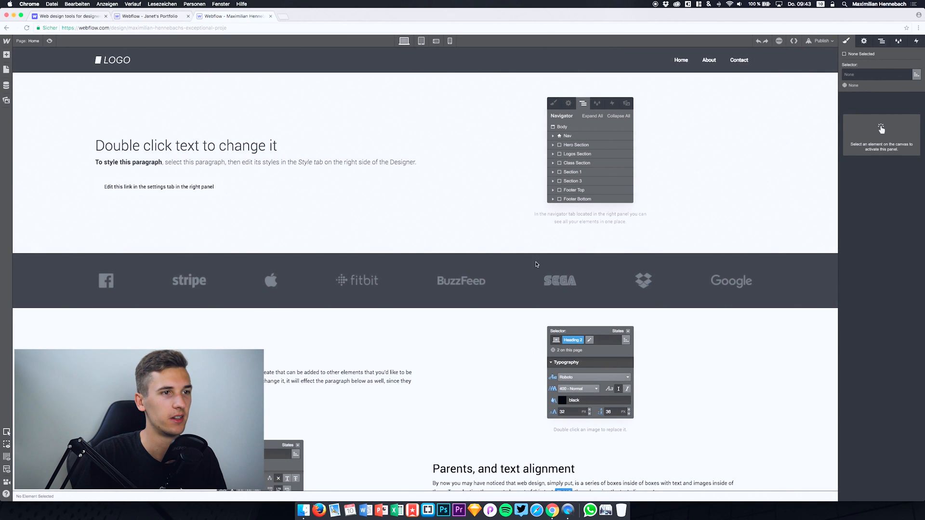
pyautogui.click(491, 150)
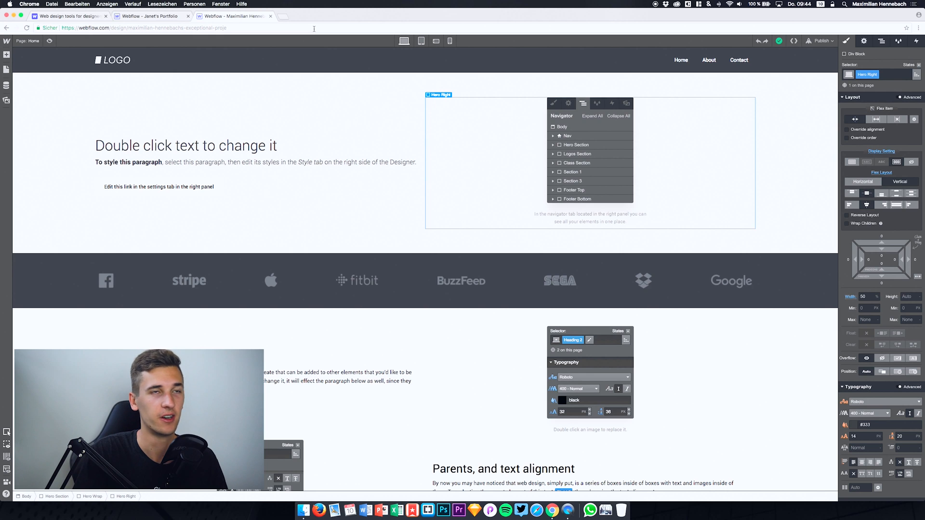
pyautogui.click(7, 44)
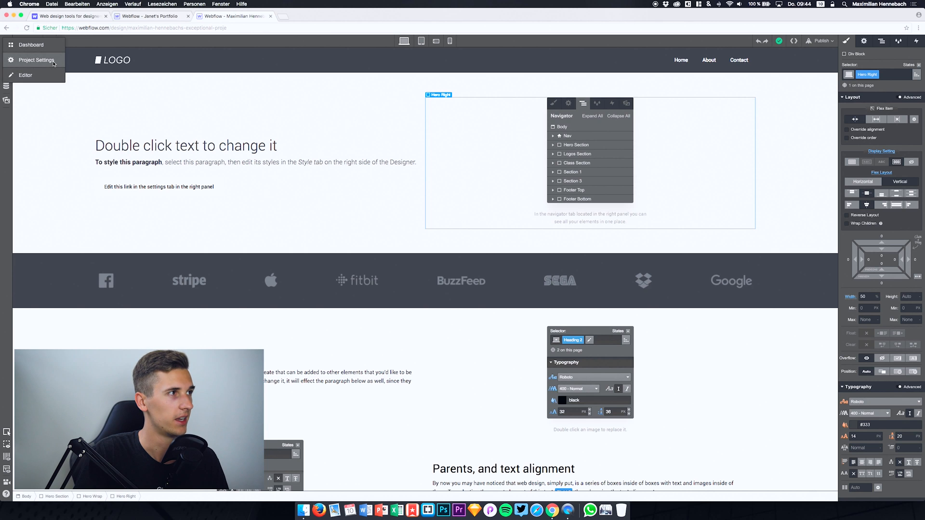
pyautogui.click(33, 118)
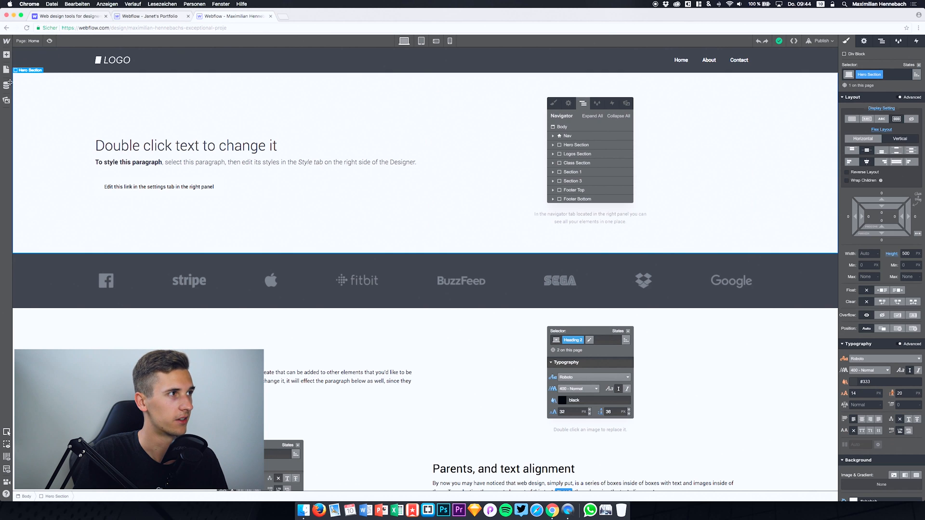
# Step: Look through the elements that can be added to the page, from layout and typography to media and forms
pyautogui.click(6, 55)
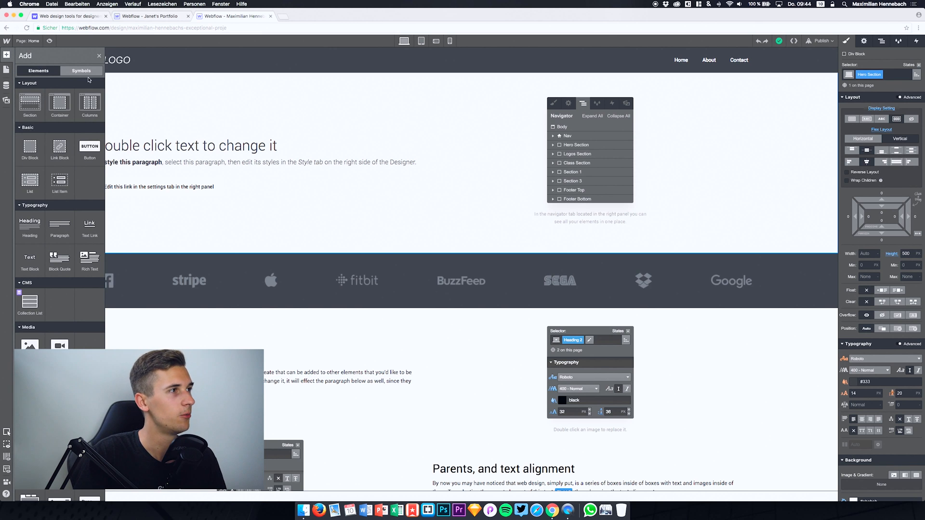
pyautogui.scroll(-2, 63, 192)
pyautogui.scroll(2, 63, 191)
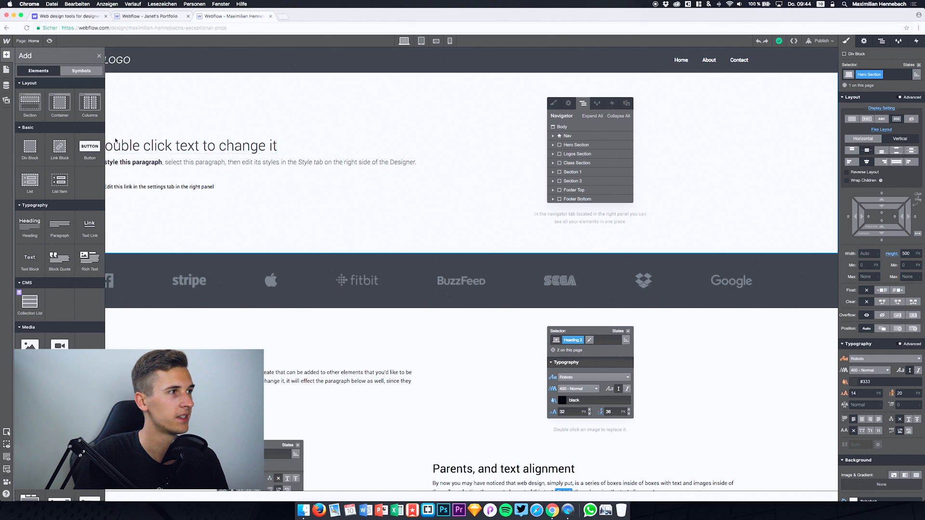
pyautogui.scroll(-3, 72, 281)
pyautogui.scroll(-2, 73, 281)
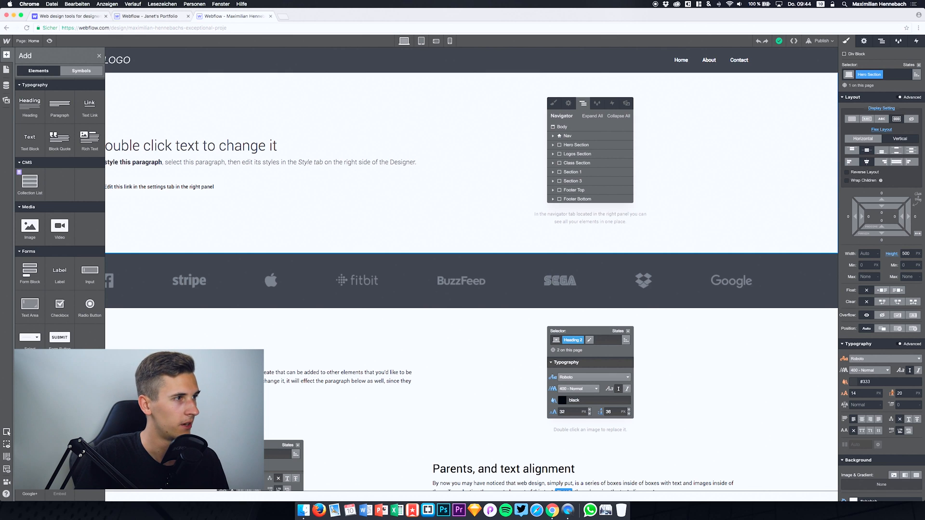
pyautogui.press('a')
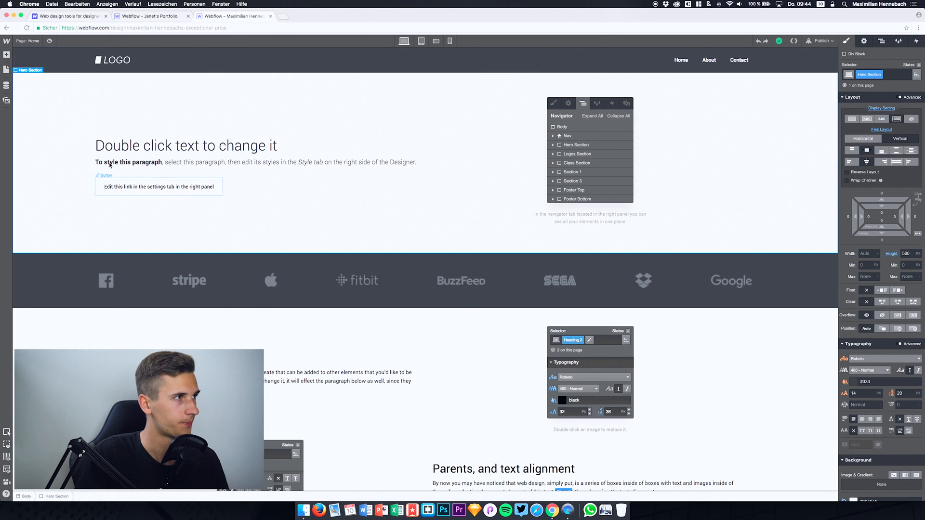
# Step: Start a new page, examine its page, SEO and Open Graph settings, and close it without creating the page
pyautogui.click(6, 69)
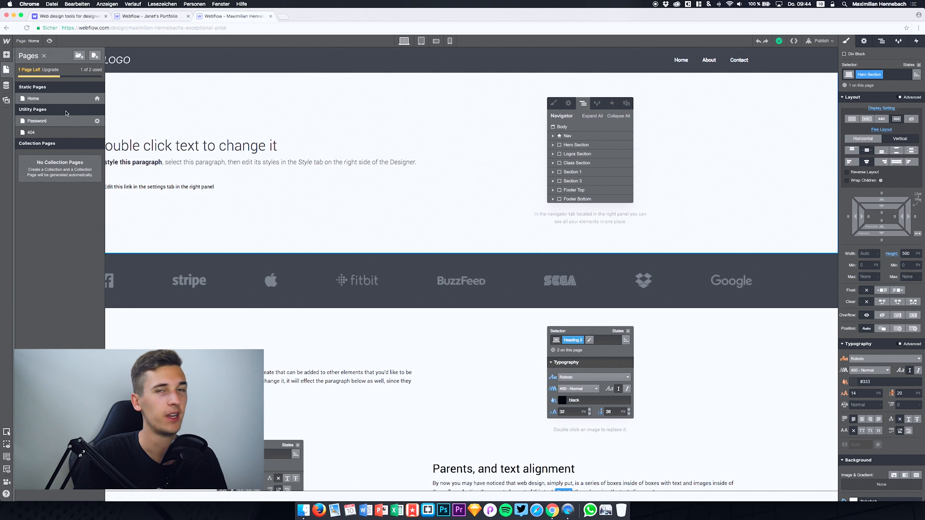
pyautogui.click(95, 56)
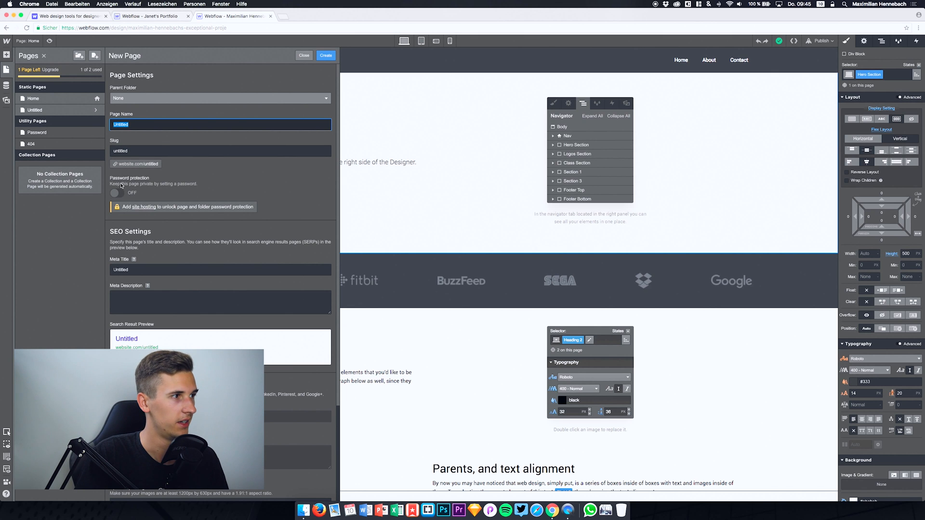
pyautogui.scroll(-2, 152, 241)
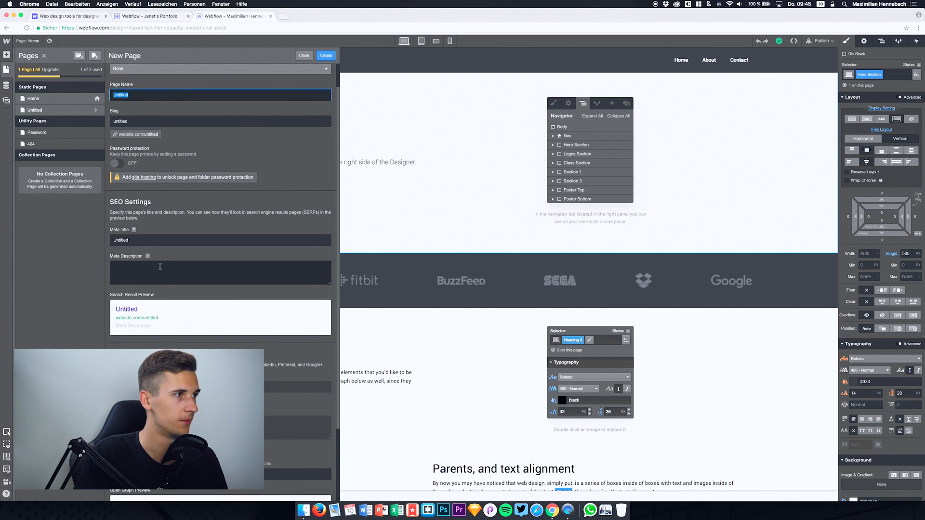
pyautogui.scroll(-4, 156, 261)
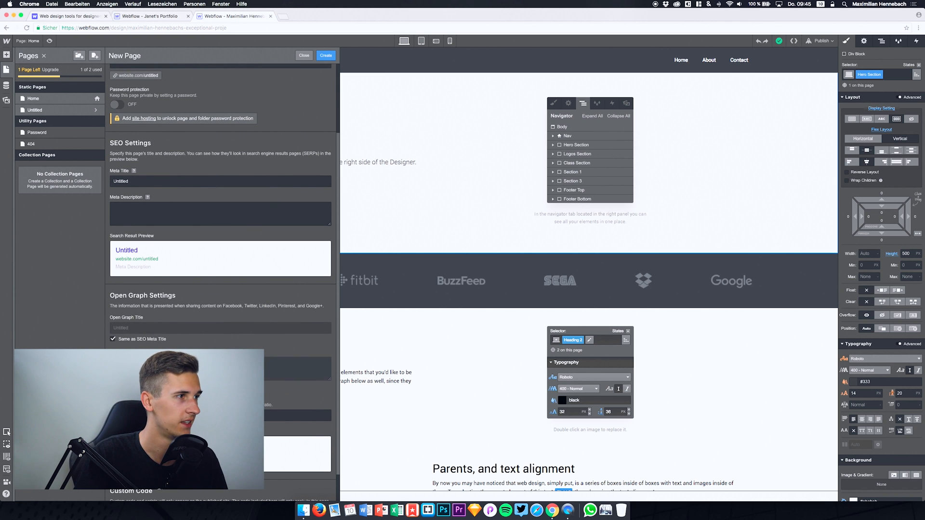
pyautogui.scroll(-2, 159, 263)
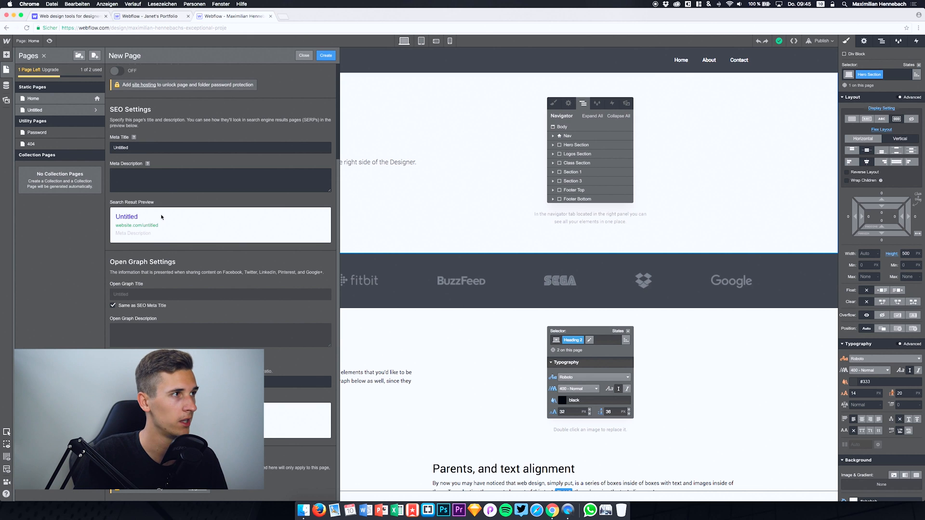
pyautogui.scroll(5, 162, 217)
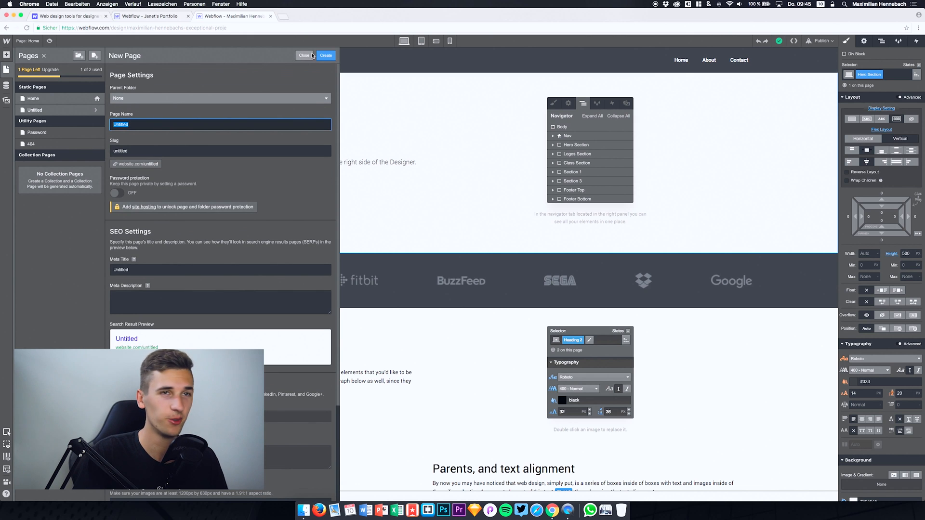
pyautogui.click(311, 54)
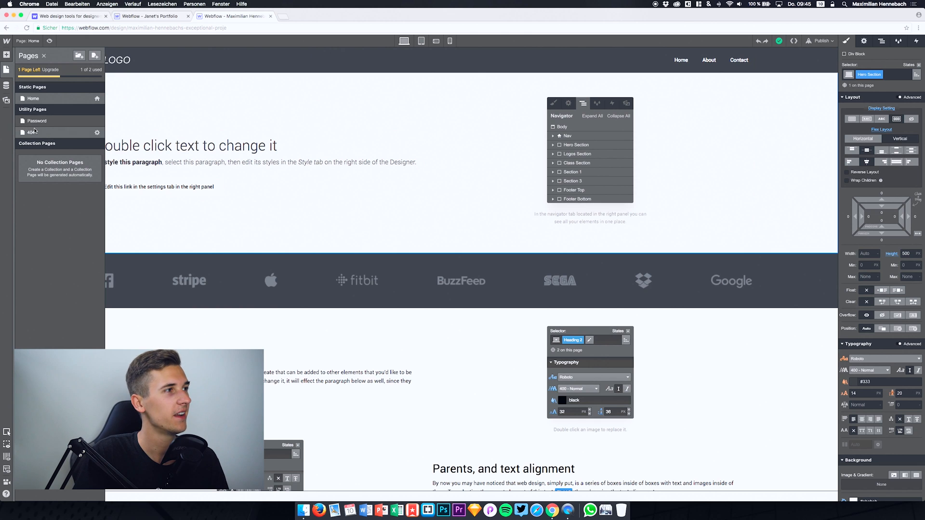
# Step: View the project's CMS collections and its image assets, and select the screenshot image in the hero section
pyautogui.click(6, 85)
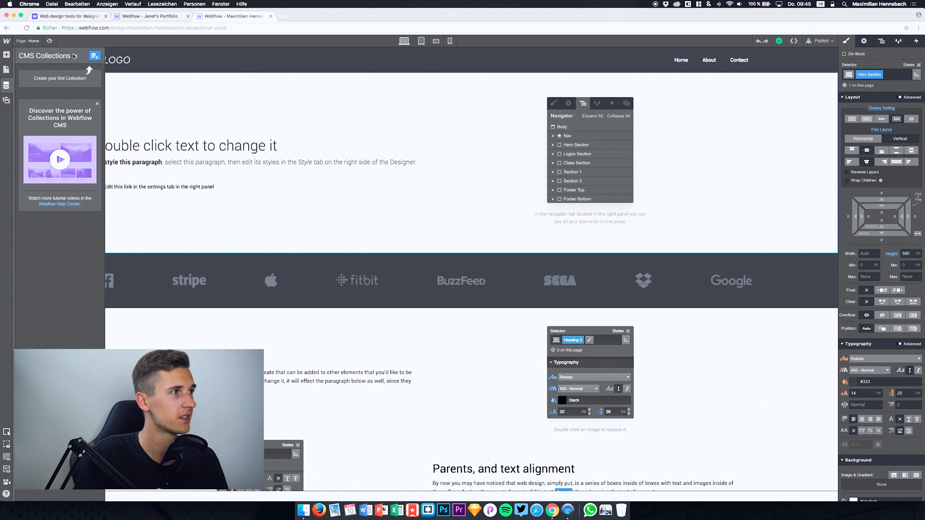
pyautogui.click(76, 57)
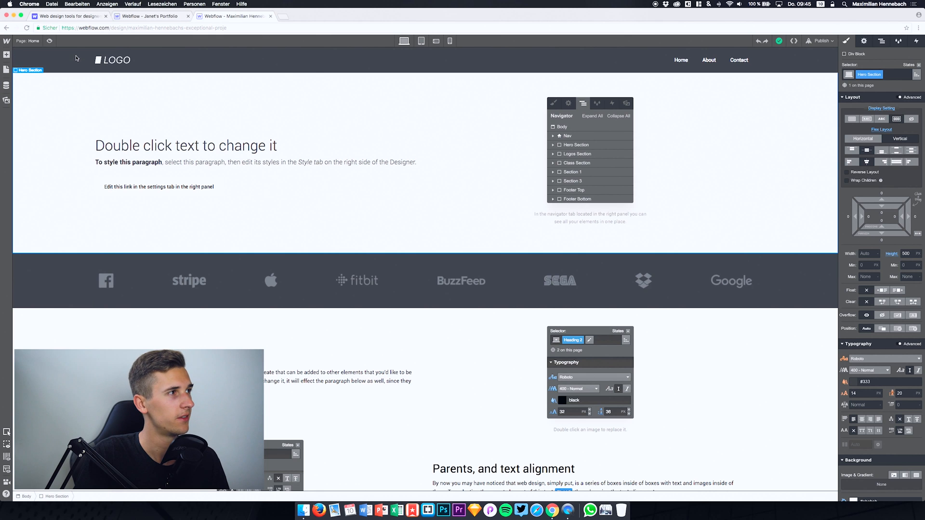
pyautogui.click(6, 86)
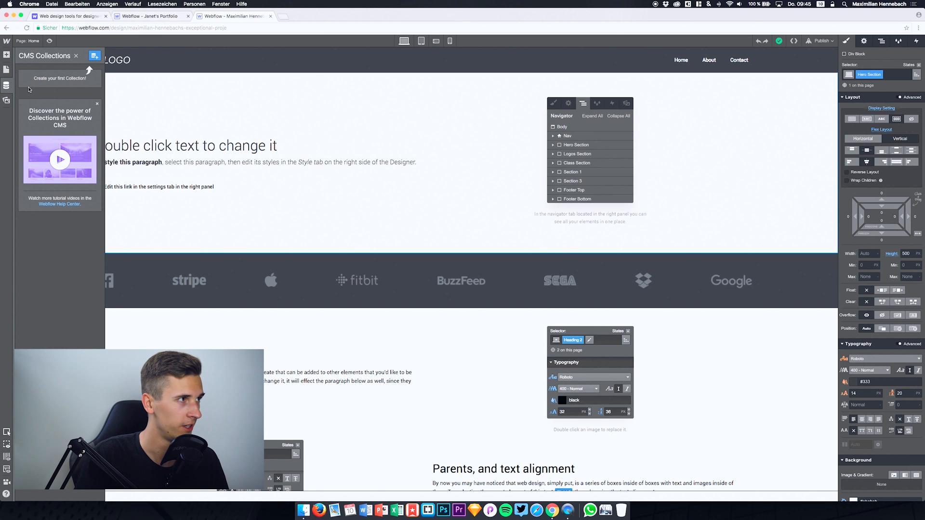
pyautogui.click(6, 99)
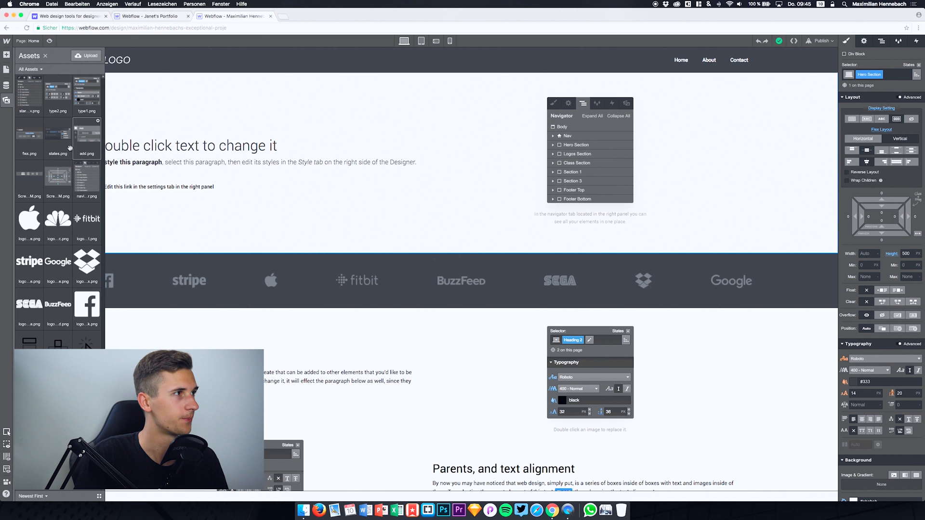
pyautogui.click(583, 129)
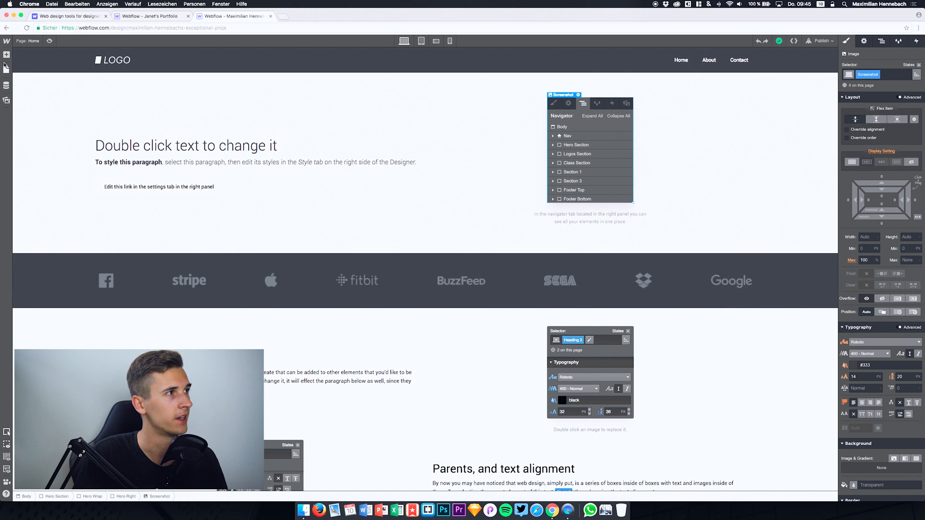
pyautogui.click(6, 100)
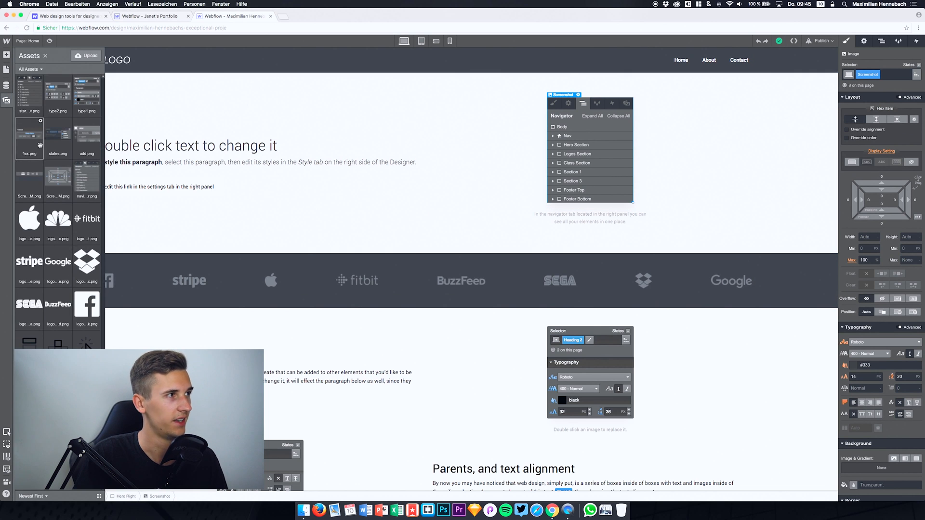
# Step: Add a Button element below the existing link in the Hero Left block and select that existing link
pyautogui.click(8, 55)
pyautogui.click(8, 56)
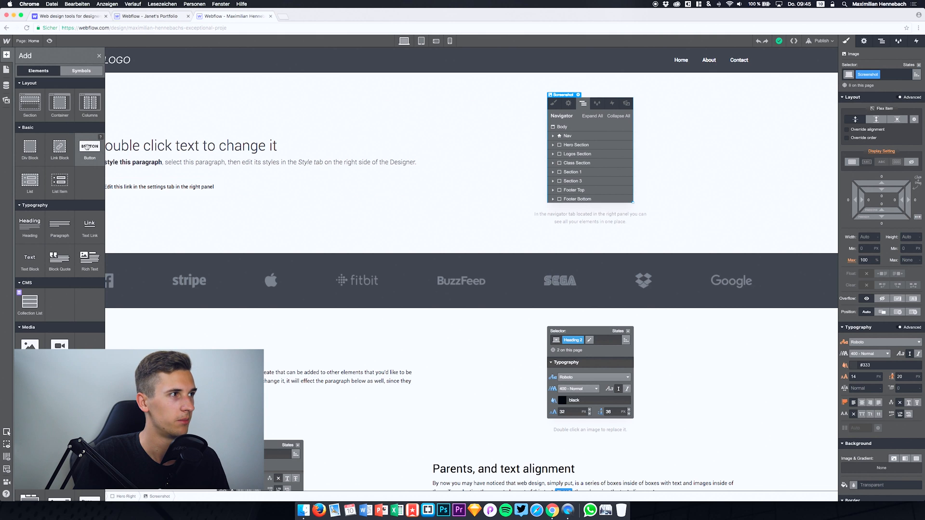
pyautogui.moveTo(87, 147); pyautogui.dragTo(218, 196)
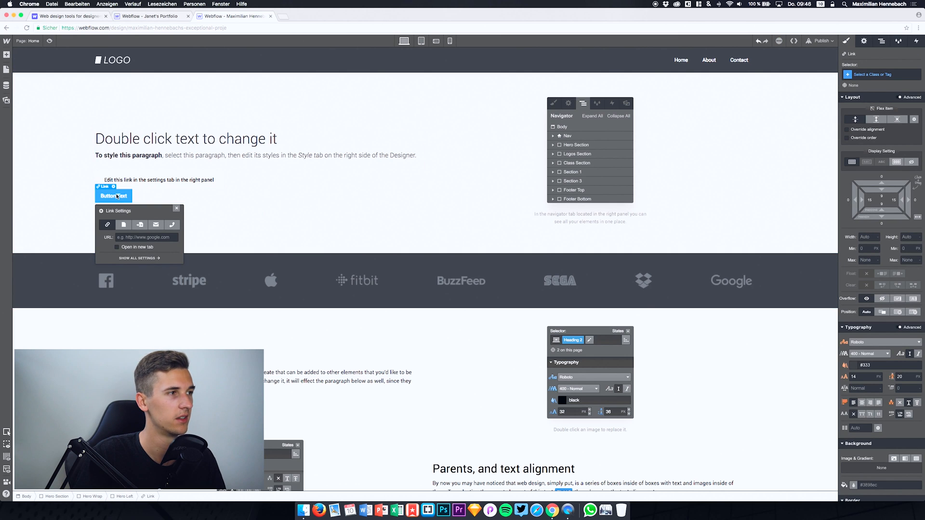
pyautogui.click(158, 179)
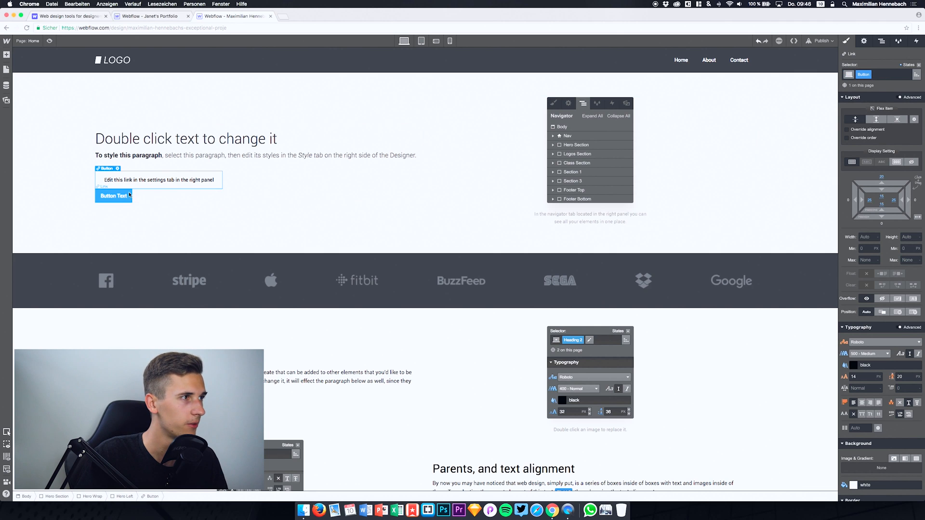
pyautogui.rightClick(158, 179)
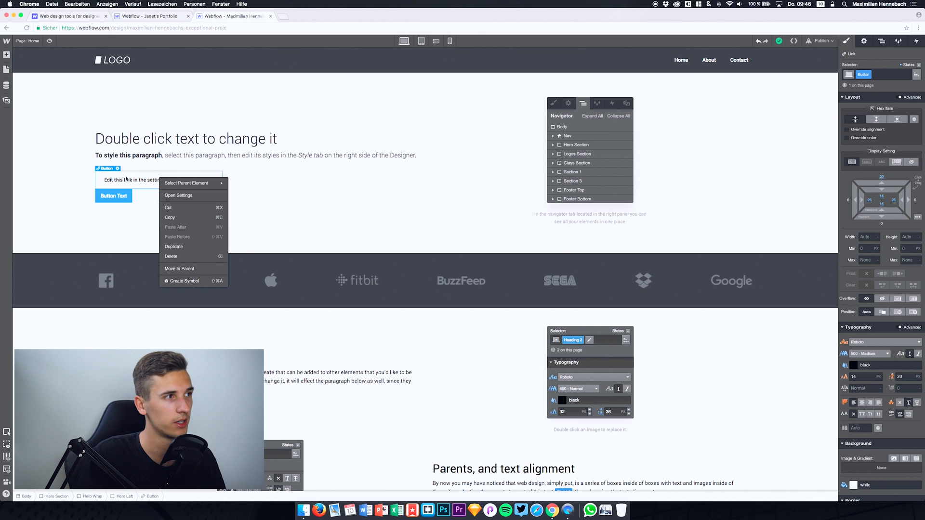
pyautogui.click(127, 179)
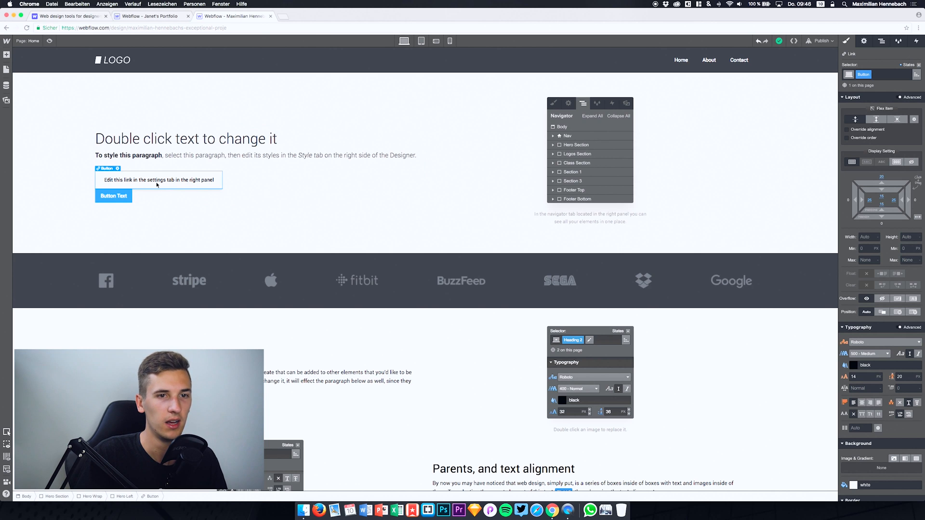
# Step: Try the existing Button class on the new button element and undo the assignment
pyautogui.click(119, 193)
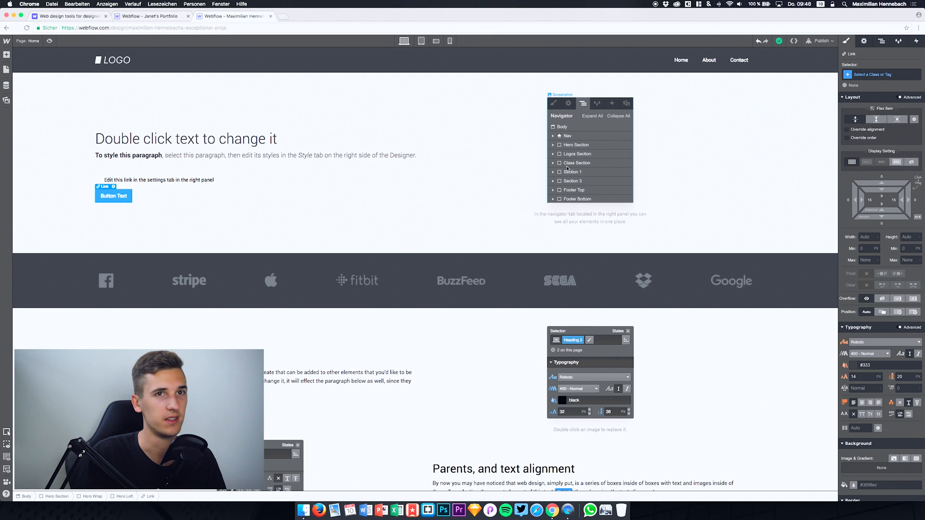
pyautogui.click(866, 76)
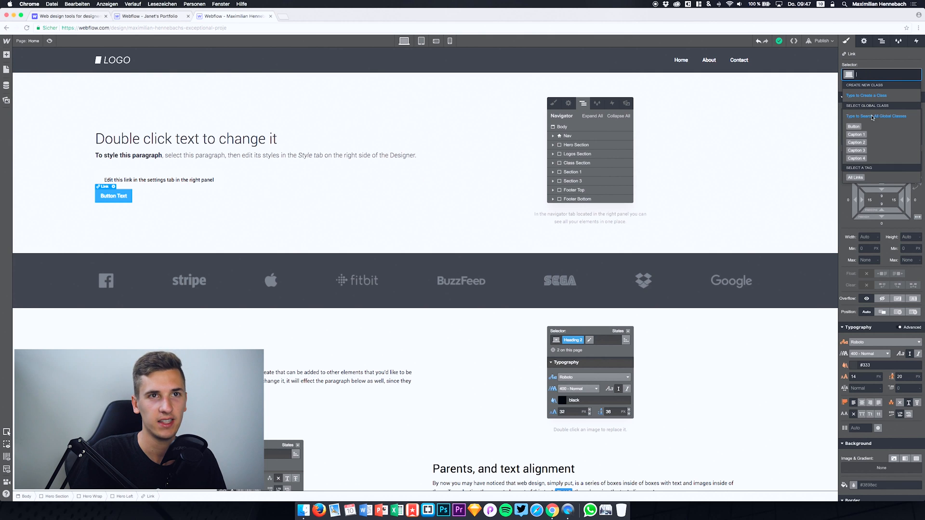
pyautogui.click(888, 55)
pyautogui.click(877, 74)
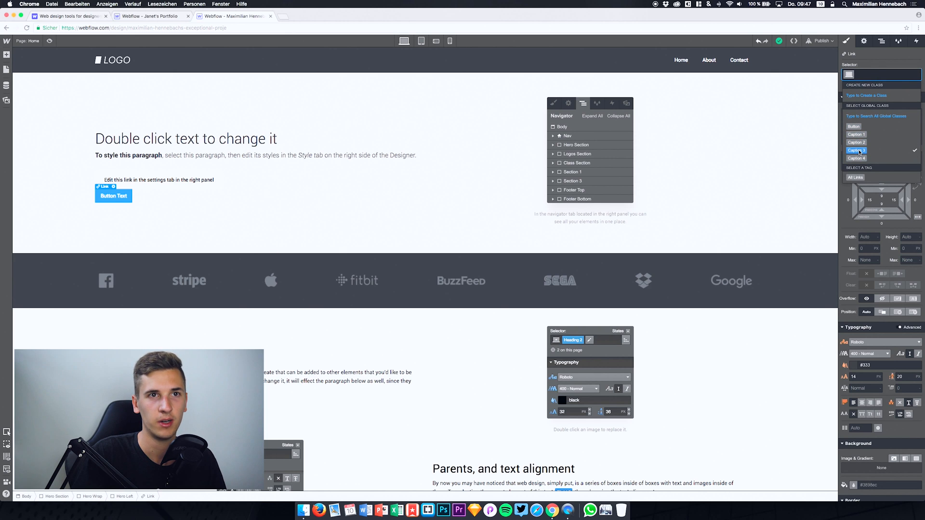
pyautogui.click(855, 129)
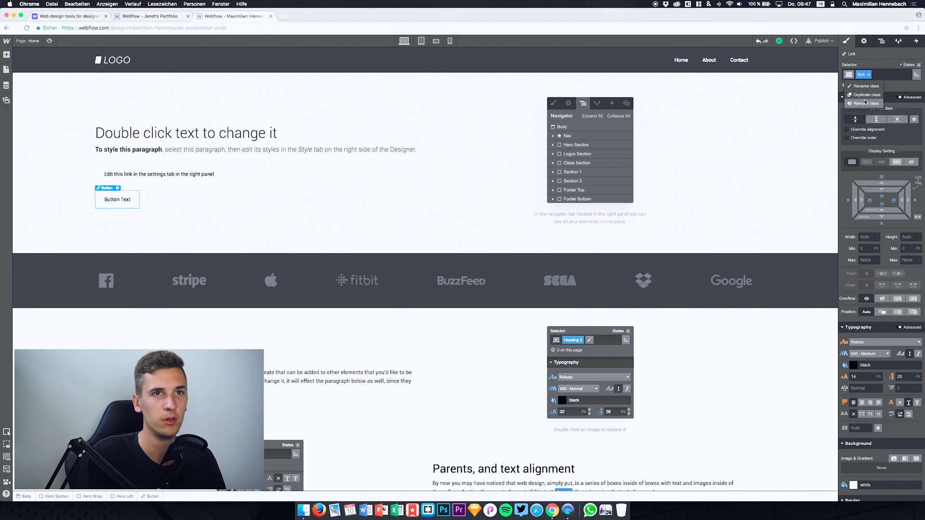
pyautogui.hotkey('ctrl', 'z')
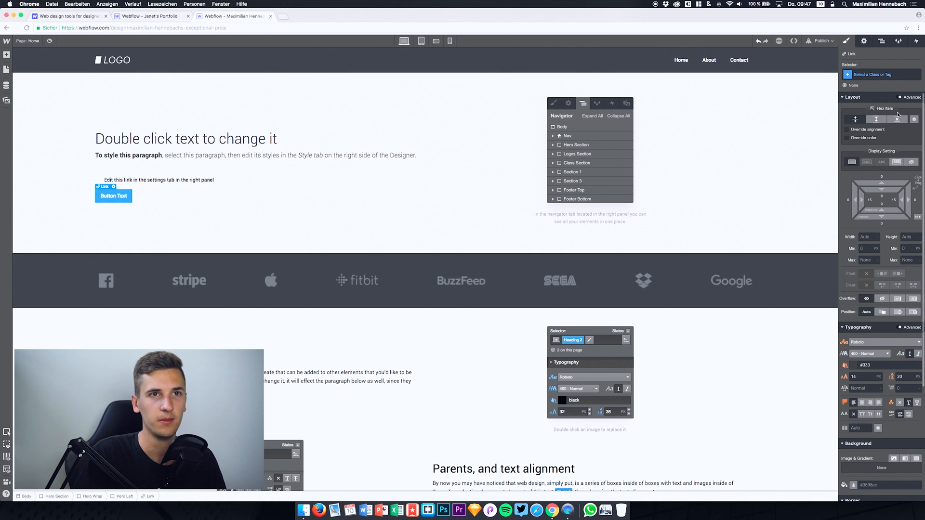
# Step: Create a new class named button1 for the new button element
pyautogui.click(858, 73)
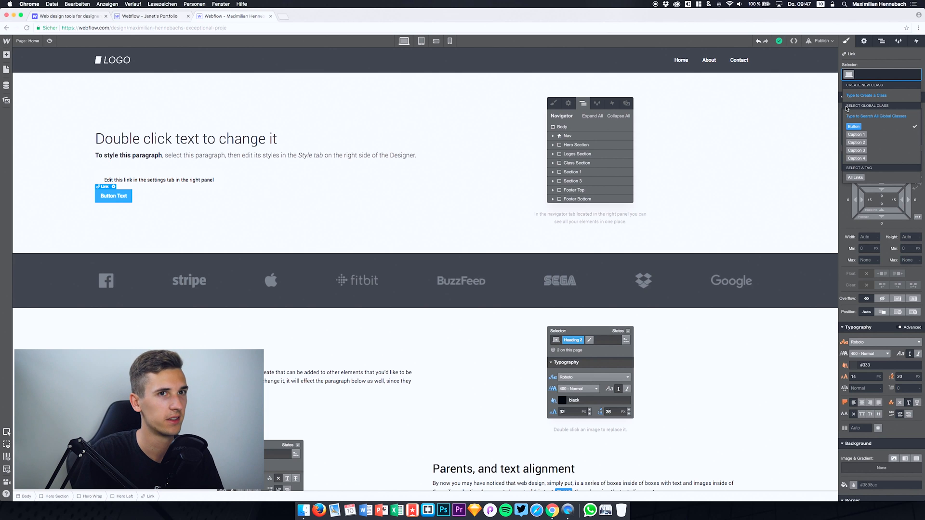
pyautogui.write('button1')
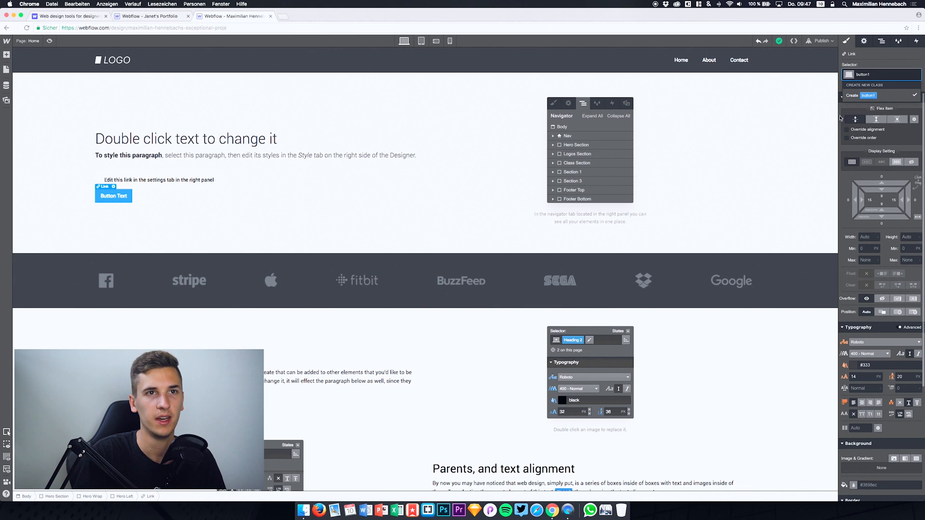
pyautogui.click(858, 96)
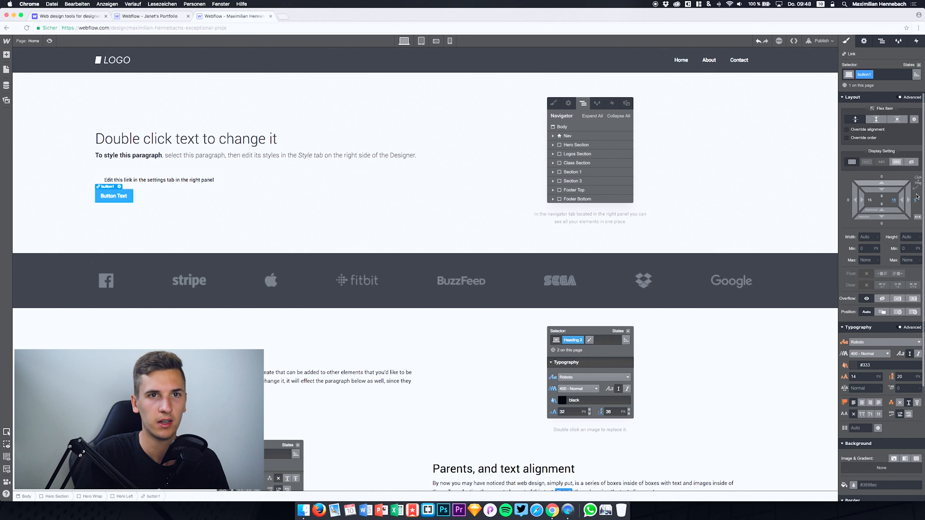
# Step: Adjust the button1 element's right margin and set its size to 400 px wide and 300 px high
pyautogui.moveTo(911, 202); pyautogui.dragTo(908, 200)
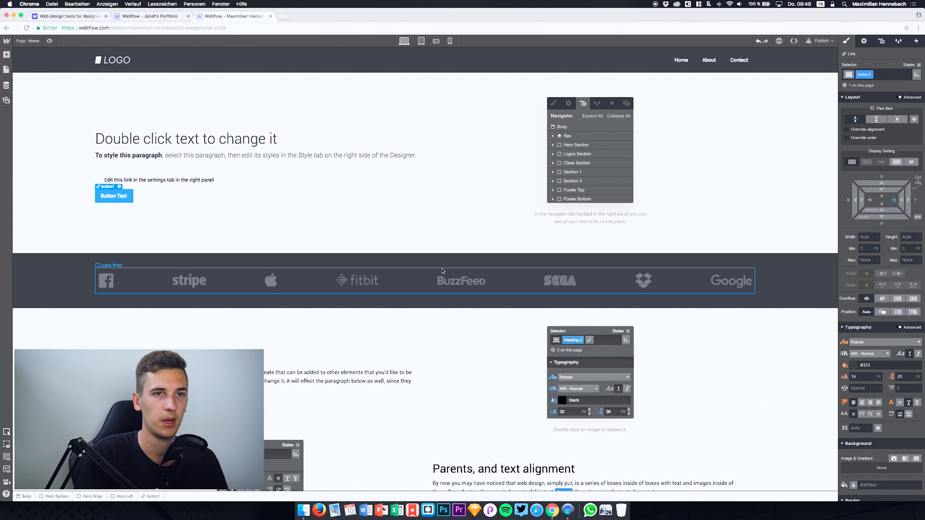
pyautogui.click(873, 237)
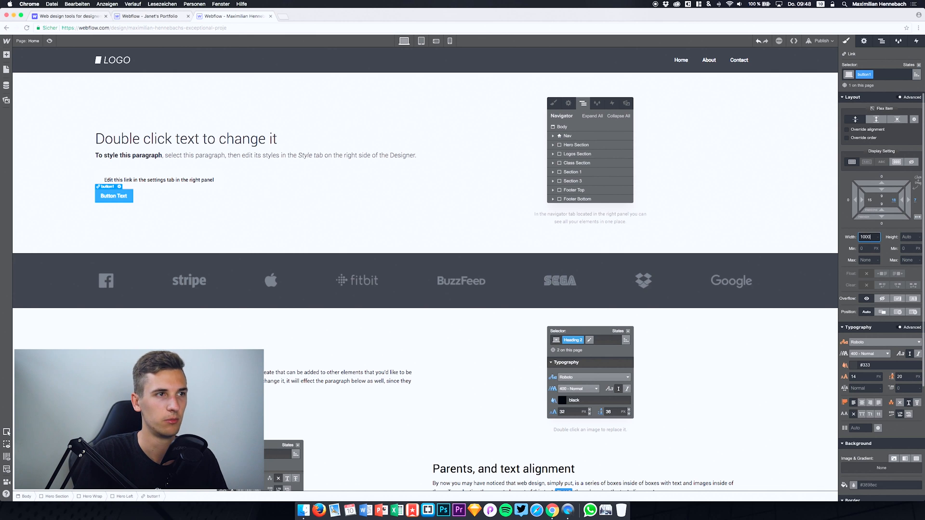
pyautogui.press('Return')
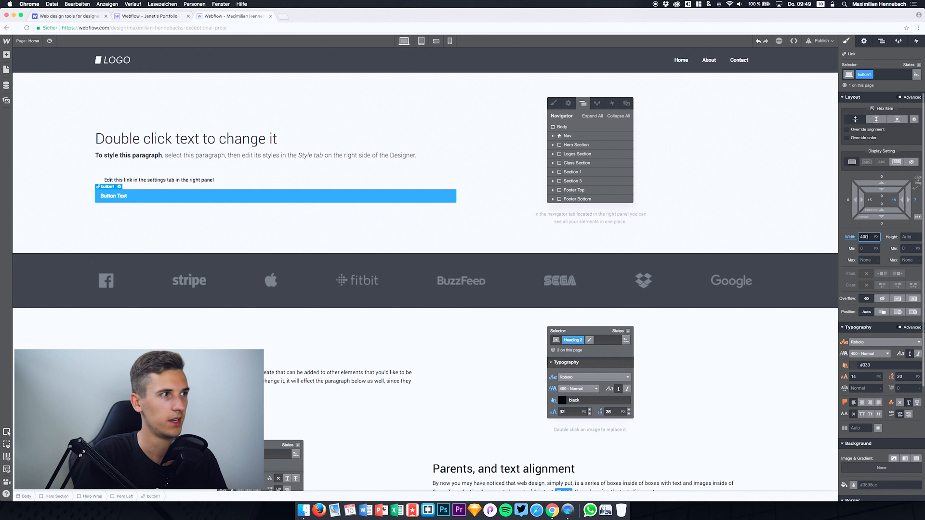
pyautogui.press('Return')
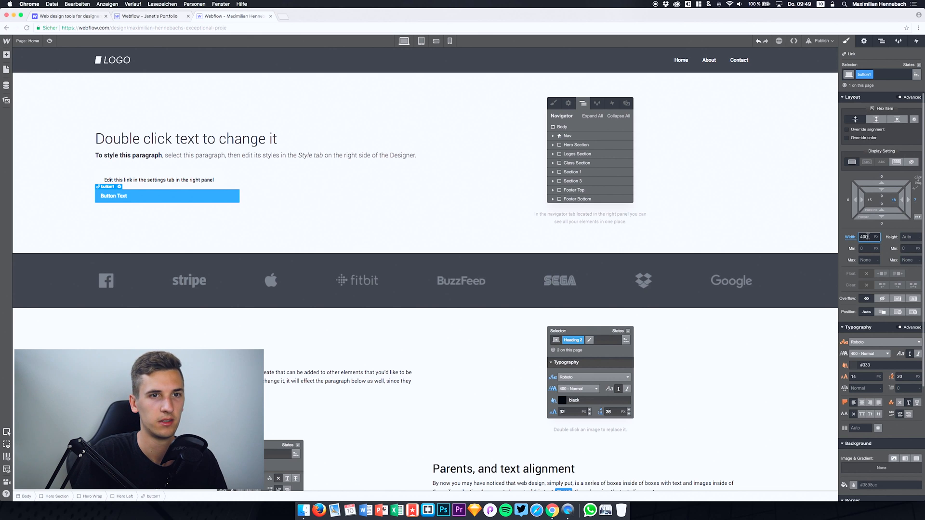
pyautogui.click(904, 237)
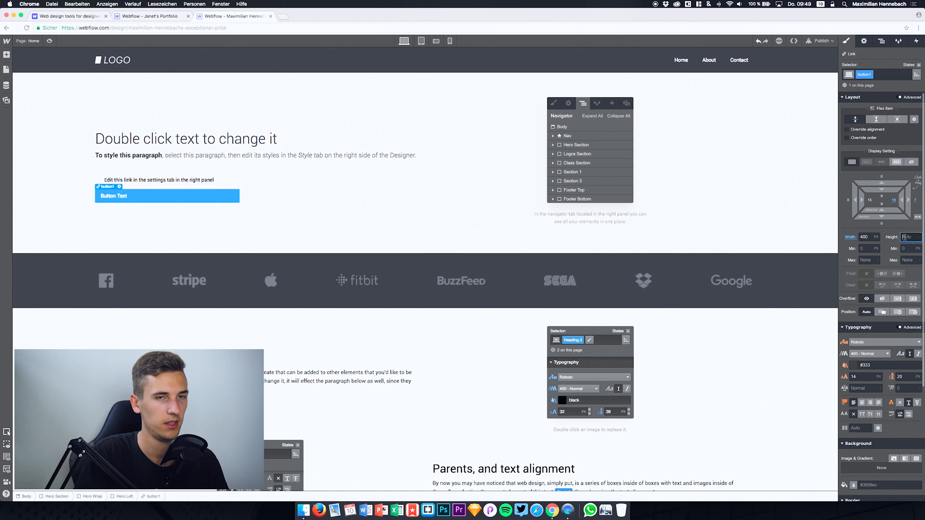
pyautogui.write('300')
pyautogui.press('Return')
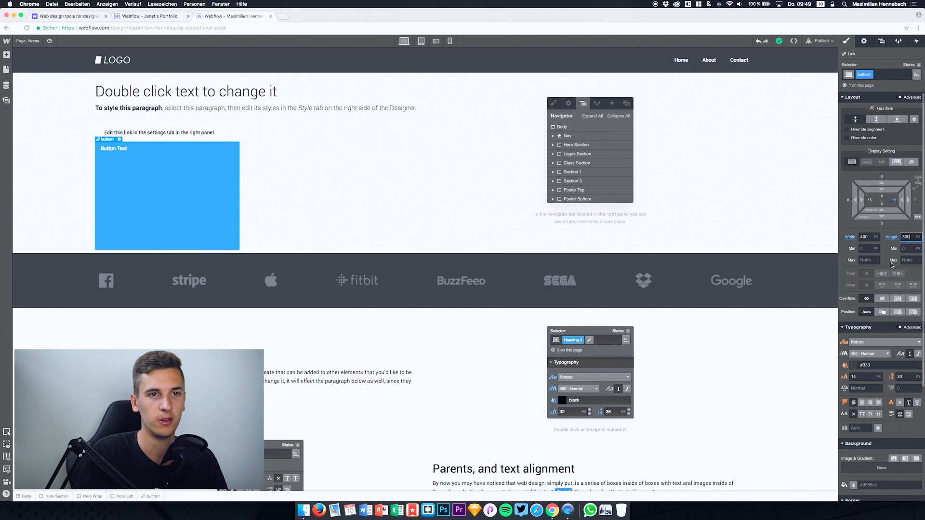
# Step: Set the button1 text to the Trebuchet MS font with weight 700 - Bold
pyautogui.scroll(-1, 881, 292)
pyautogui.scroll(1, 880, 292)
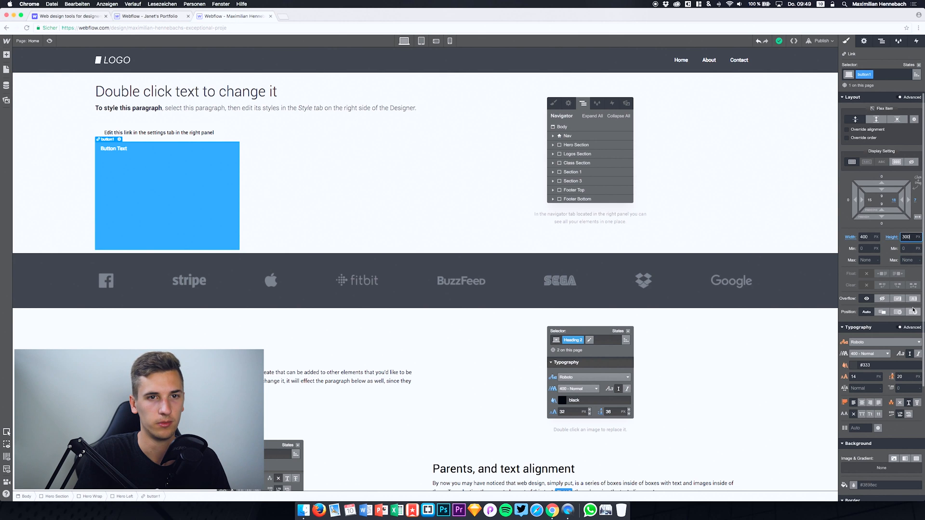
pyautogui.scroll(-3, 866, 300)
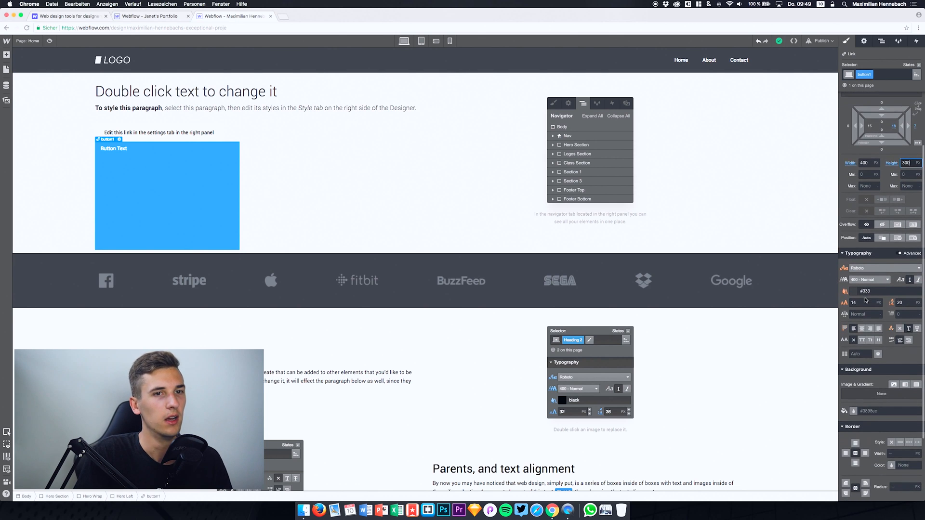
pyautogui.scroll(2, 862, 260)
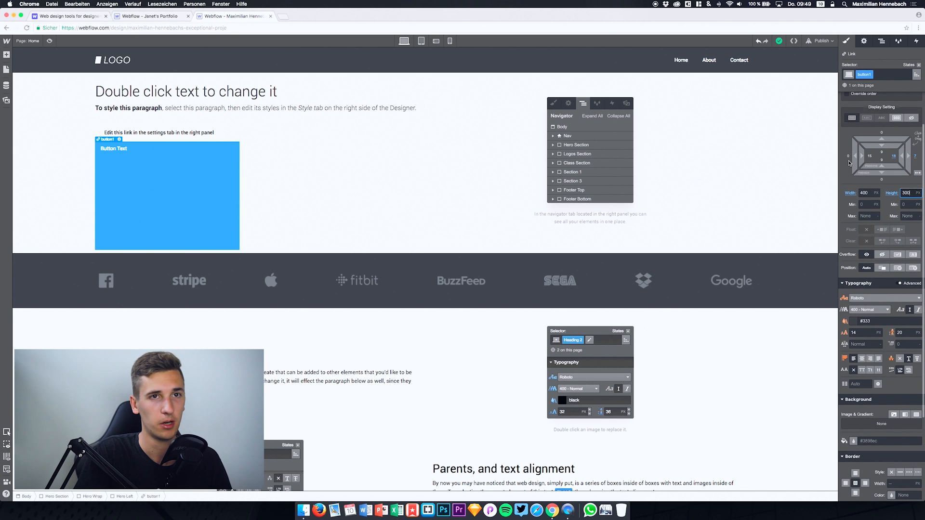
pyautogui.click(868, 298)
pyautogui.scroll(2, 868, 343)
pyautogui.scroll(-8, 865, 370)
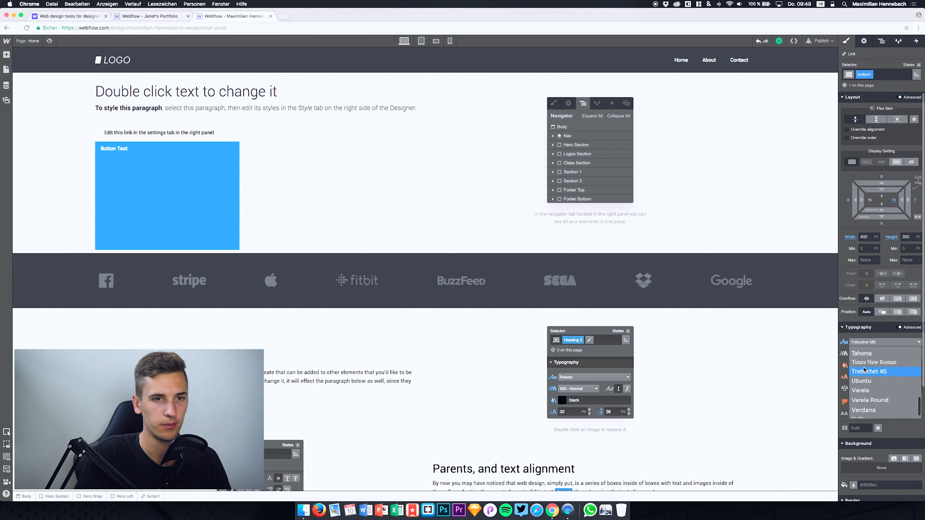
pyautogui.click(864, 370)
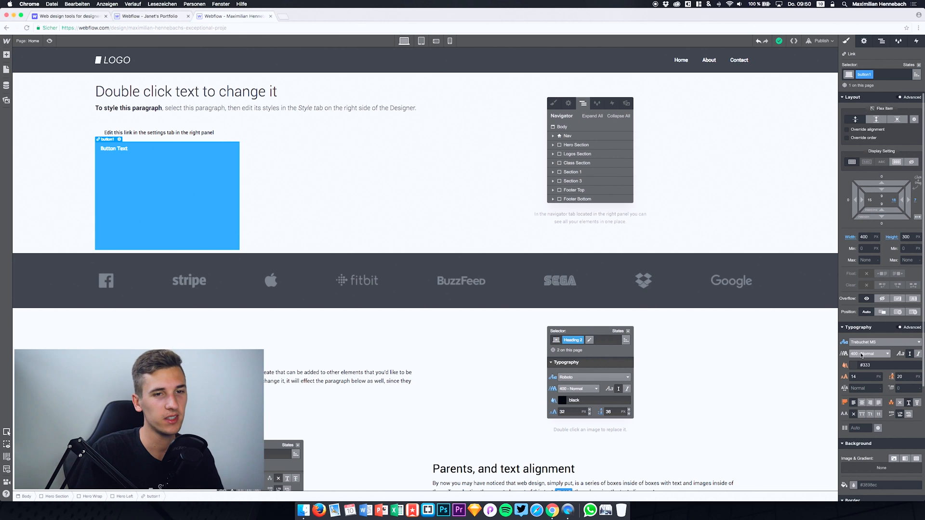
pyautogui.click(861, 355)
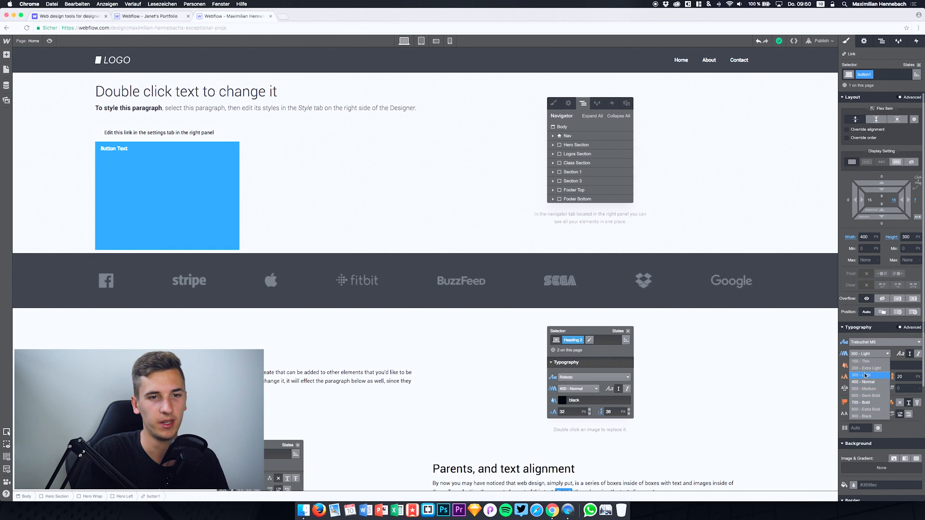
pyautogui.click(864, 402)
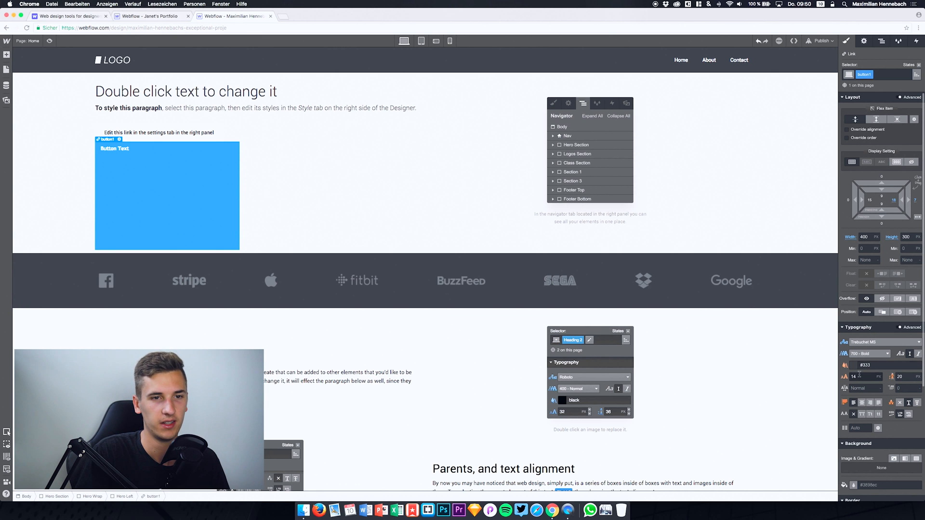
# Step: Set the font size of the button1 text to 30 px
pyautogui.click(857, 377)
pyautogui.click(857, 377)
pyautogui.hotkey('ctrl', 'Up')
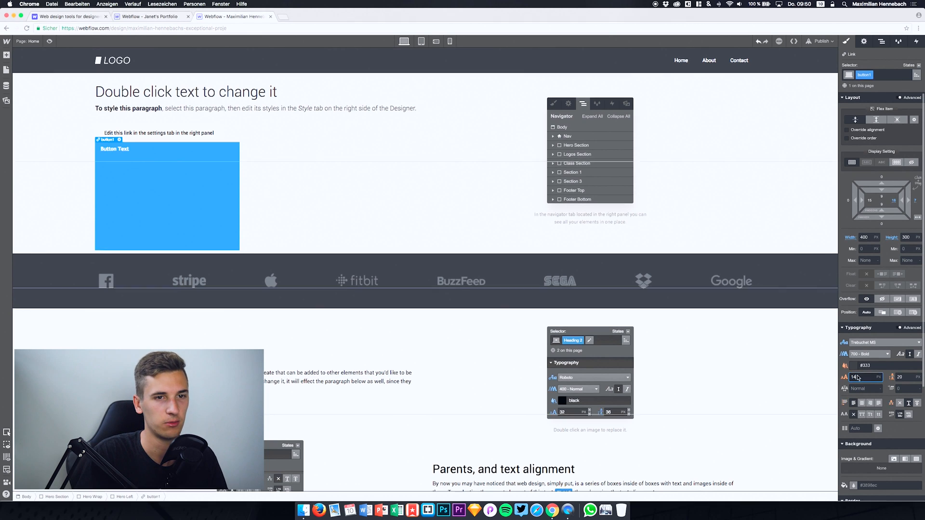
pyautogui.hotkey('ctrl', 'Up')
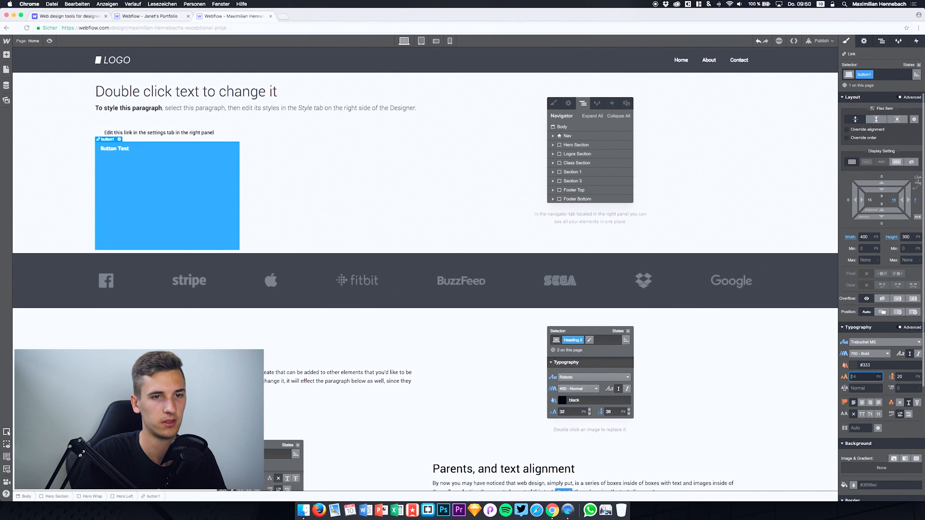
pyautogui.hotkey('ctrl', 'Up')
pyautogui.hotkey('ctrl', 'Up')
pyautogui.write('30')
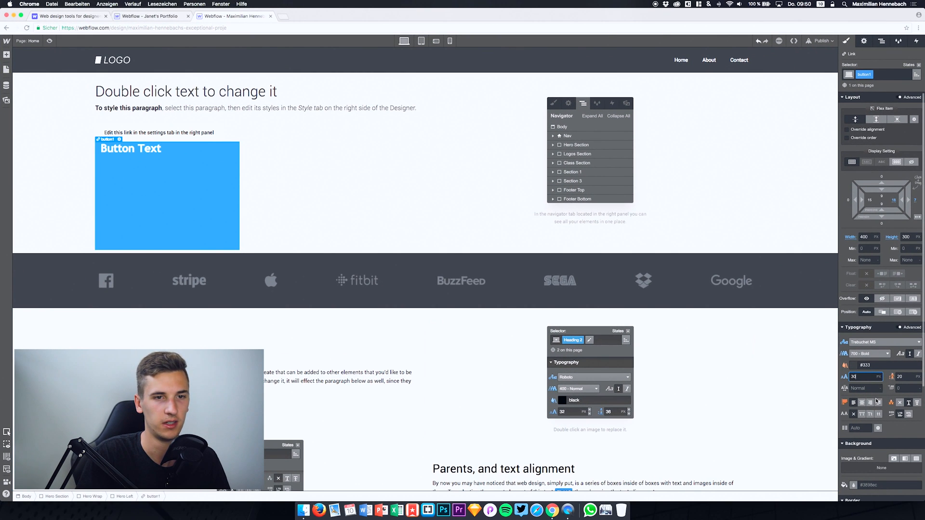
pyautogui.scroll(-5, 869, 414)
pyautogui.scroll(5, 865, 420)
pyautogui.scroll(1, 866, 420)
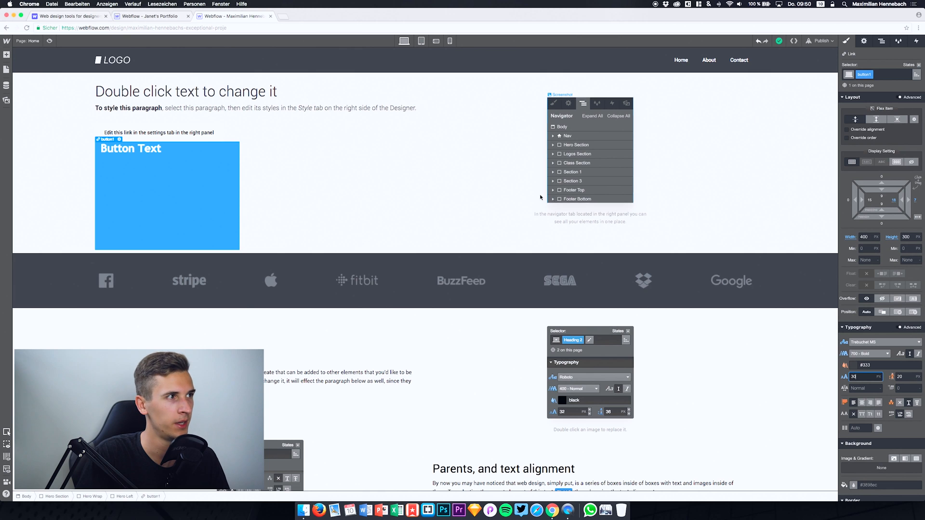
# Step: Compare the existing link with the new button, and set button1's top and bottom padding to 100 px
pyautogui.click(126, 153)
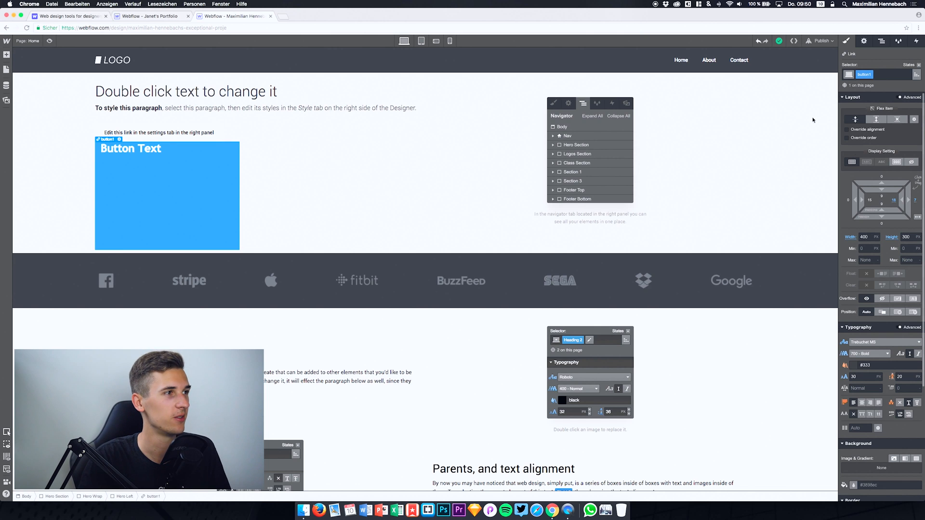
pyautogui.click(171, 133)
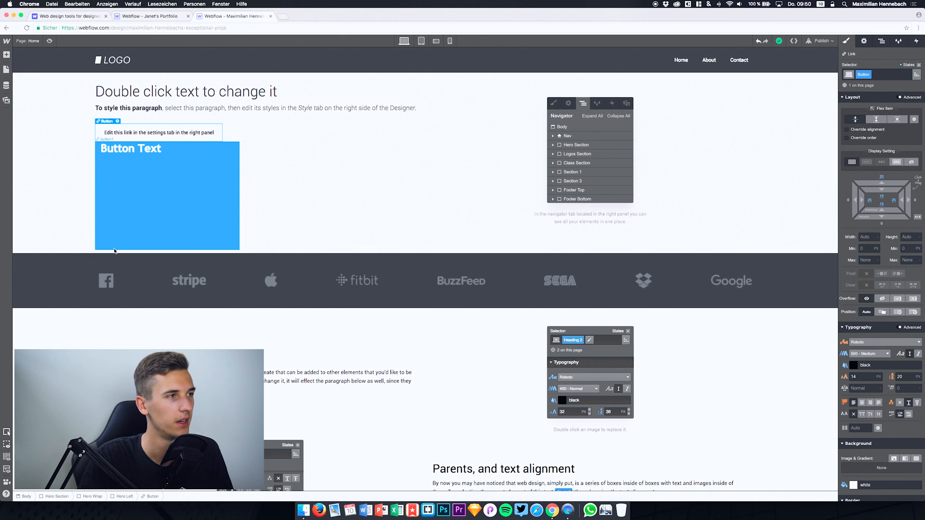
pyautogui.click(138, 208)
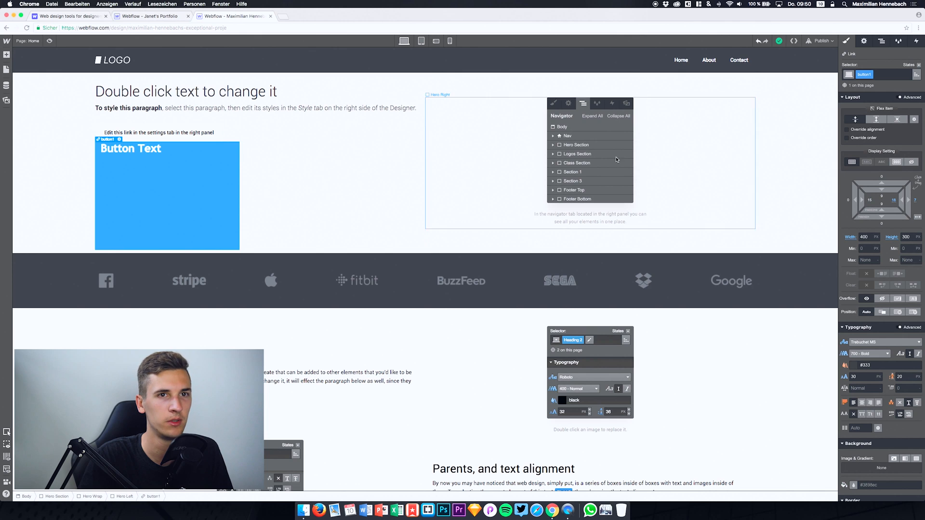
pyautogui.click(882, 196)
pyautogui.write('9')
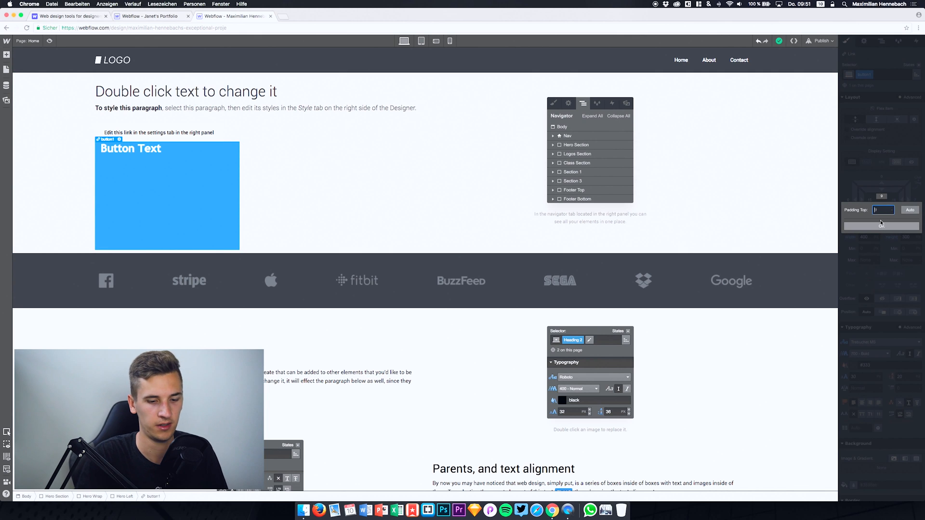
pyautogui.write('30')
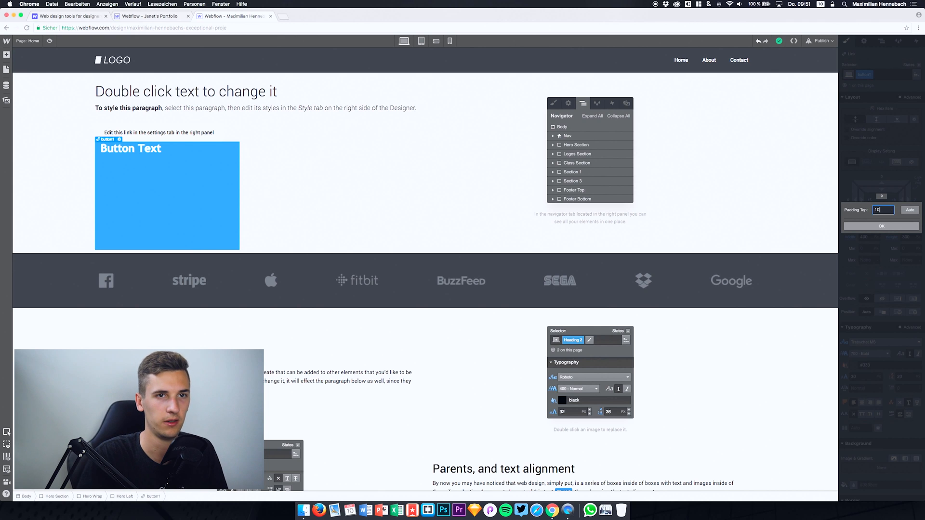
pyautogui.write('0')
pyautogui.press('Return')
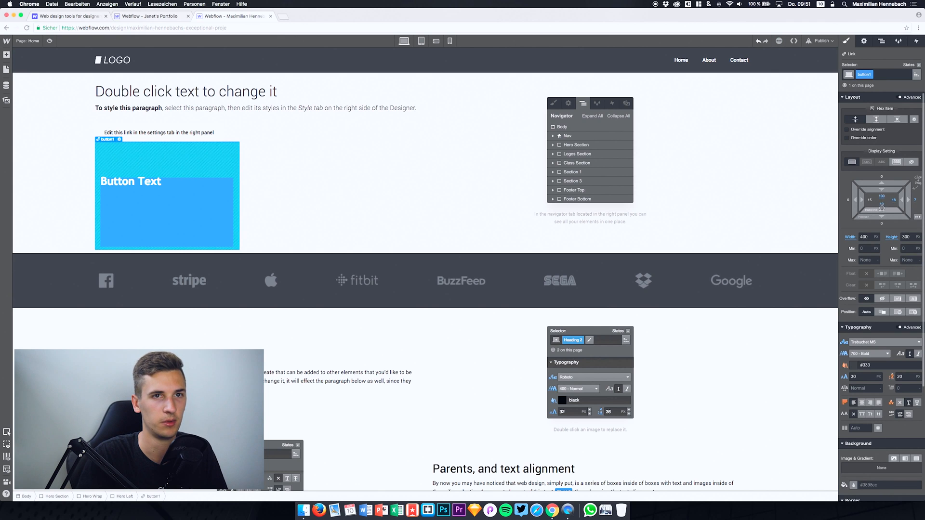
pyautogui.click(882, 208)
pyautogui.write('20')
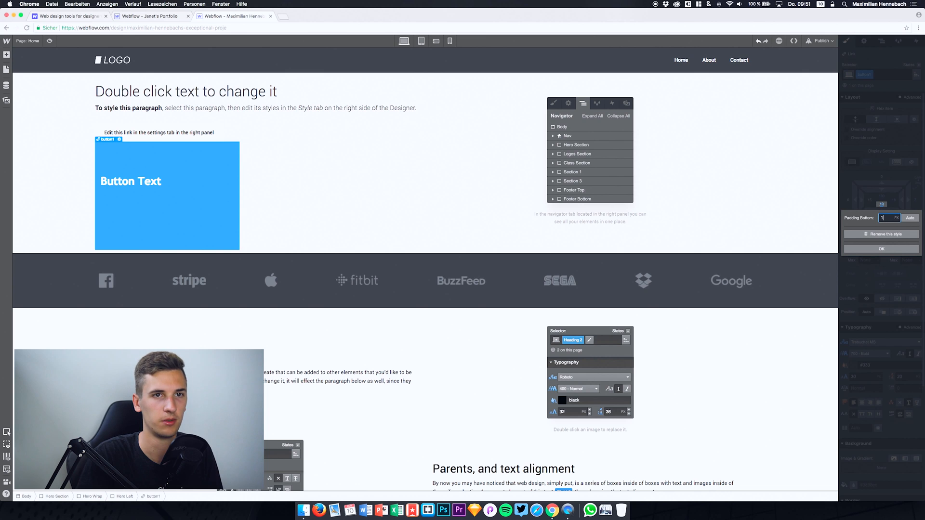
pyautogui.press('Return')
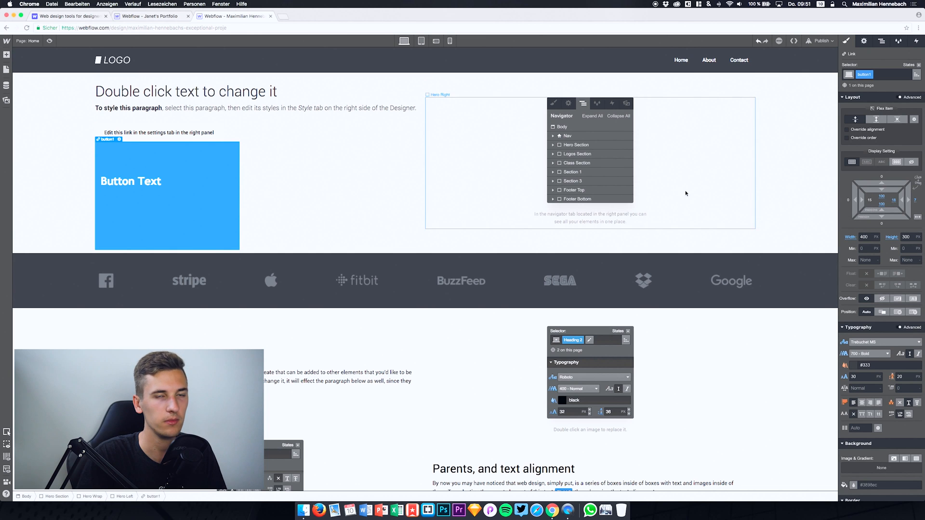
# Step: Try top padding values of 300 px and 200 px on button1, and settle on 150 px
pyautogui.click(882, 197)
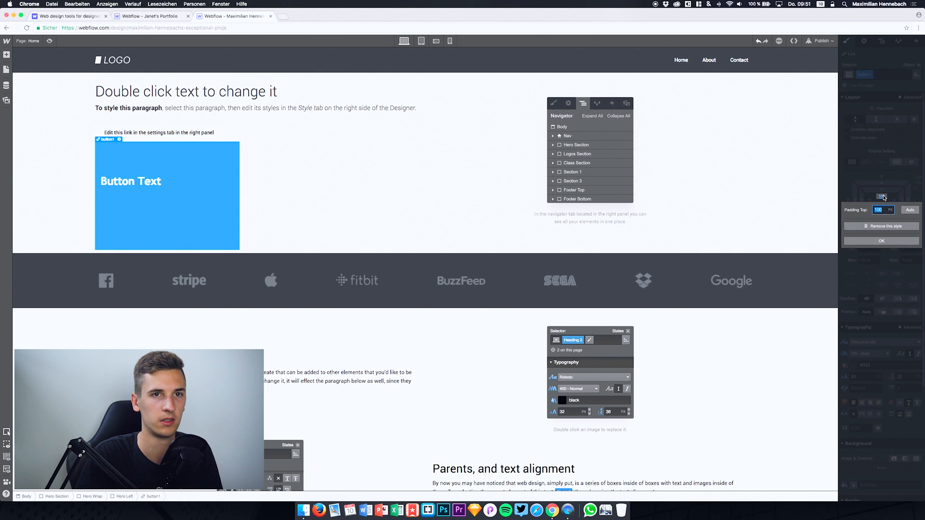
pyautogui.press('Return')
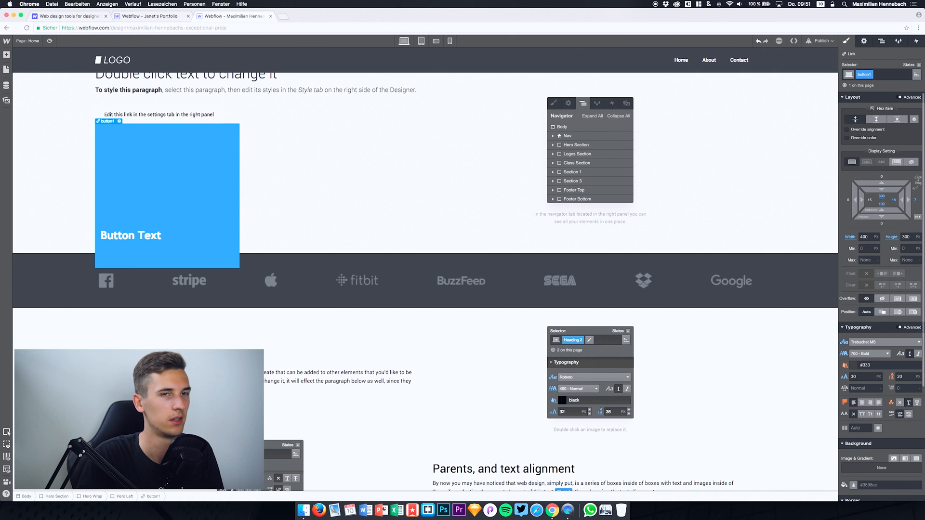
pyautogui.click(881, 197)
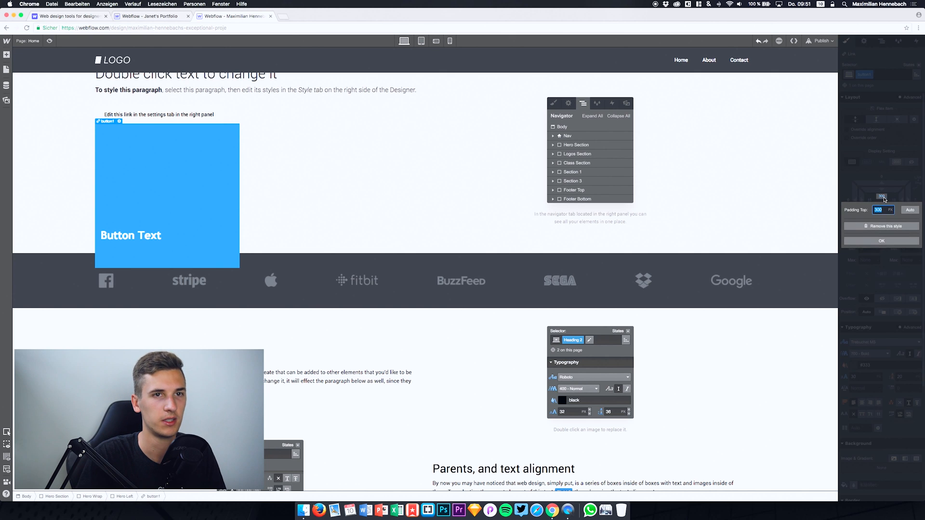
pyautogui.write('20')
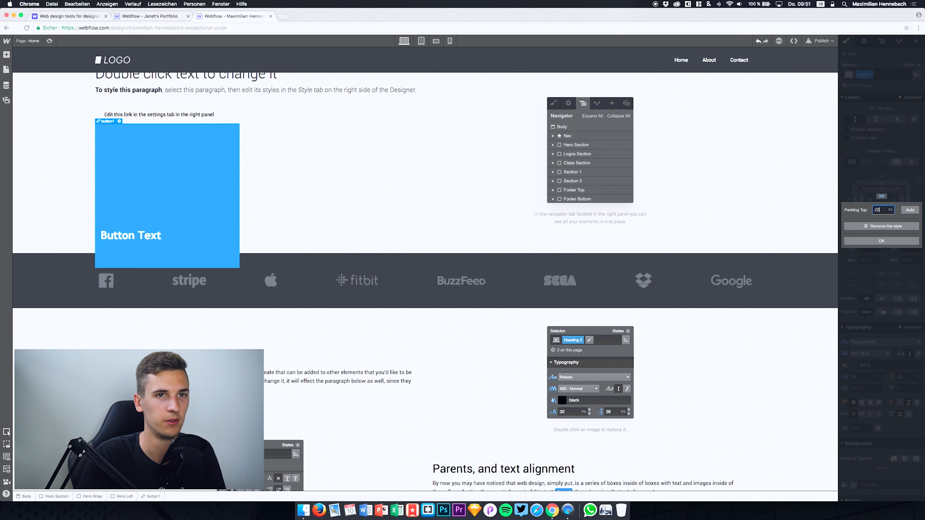
pyautogui.write('0')
pyautogui.press('Return')
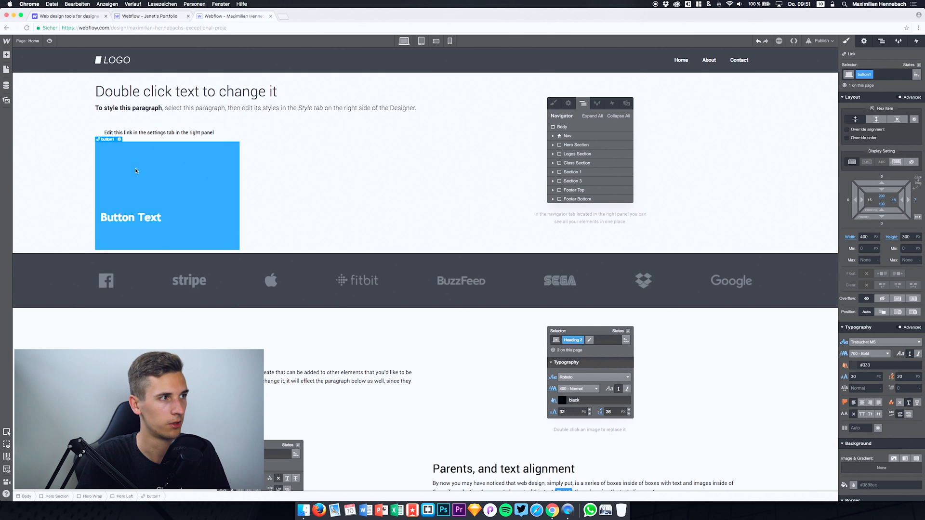
pyautogui.click(885, 198)
pyautogui.write('150')
pyautogui.press('Return')
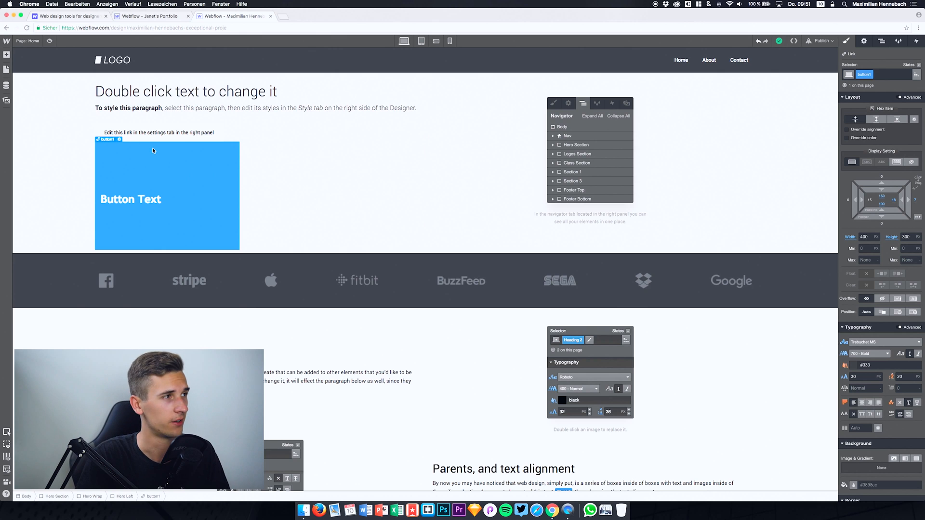
# Step: View button1's link settings, close them, and undo the changes until button1 is removed from the hero section
pyautogui.click(119, 140)
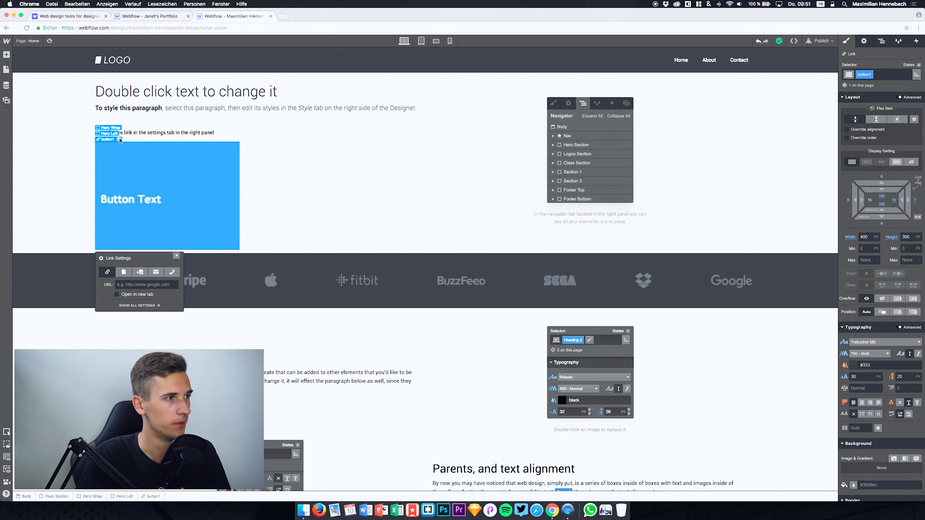
pyautogui.click(177, 256)
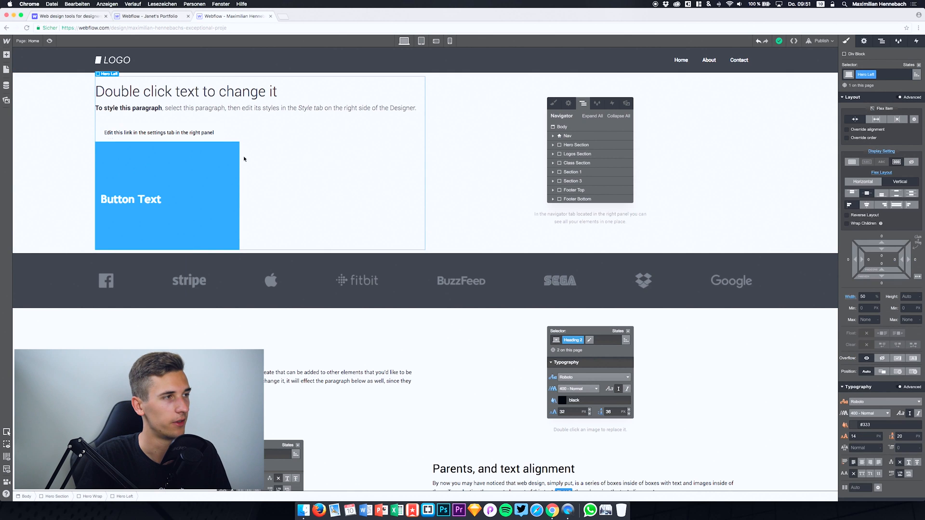
pyautogui.click(119, 139)
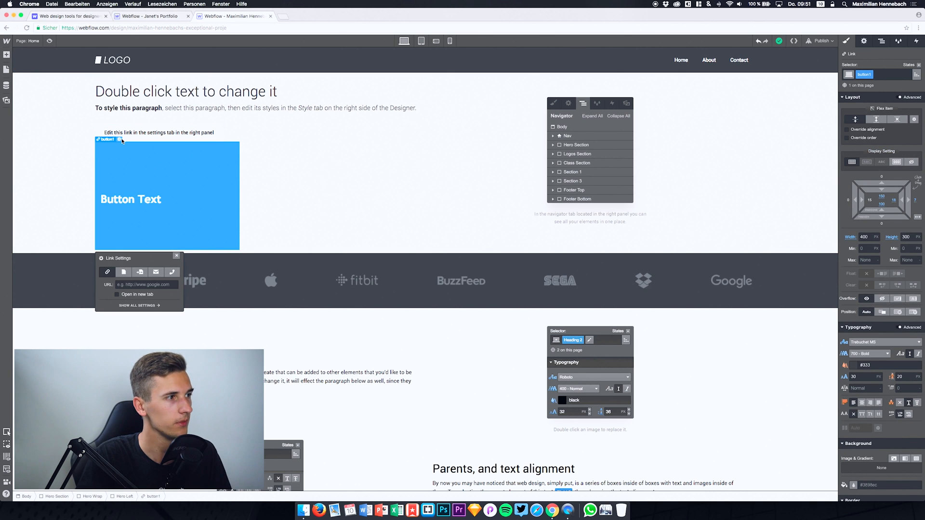
pyautogui.click(177, 256)
pyautogui.press('super+z')
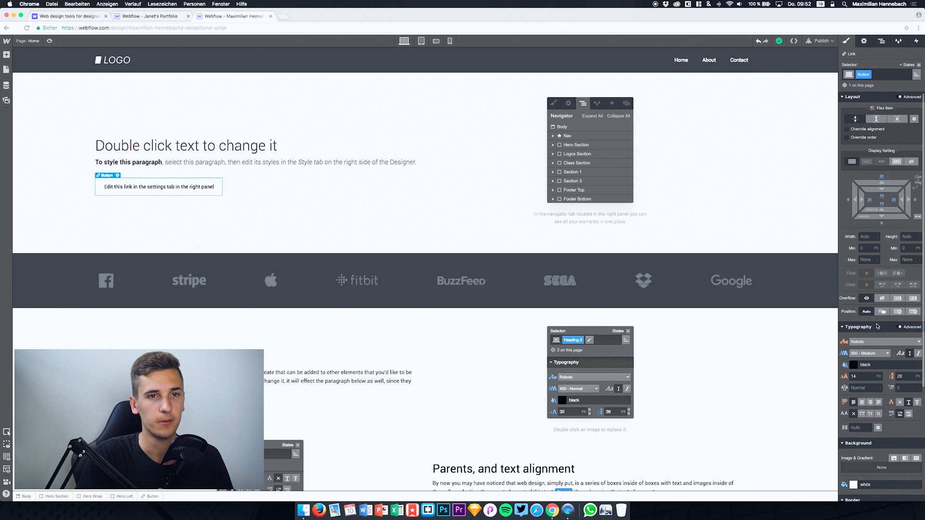
pyautogui.scroll(-3, 877, 326)
pyautogui.scroll(-2, 877, 326)
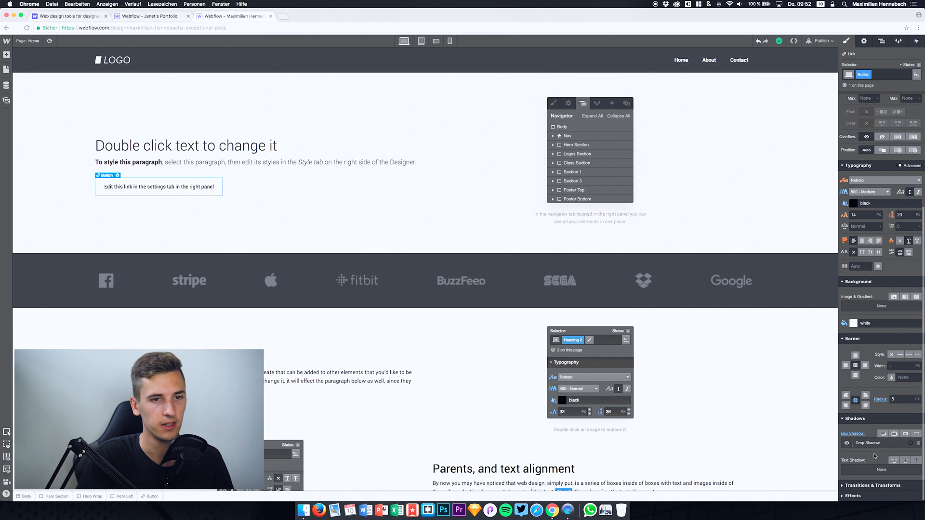
pyautogui.click(118, 176)
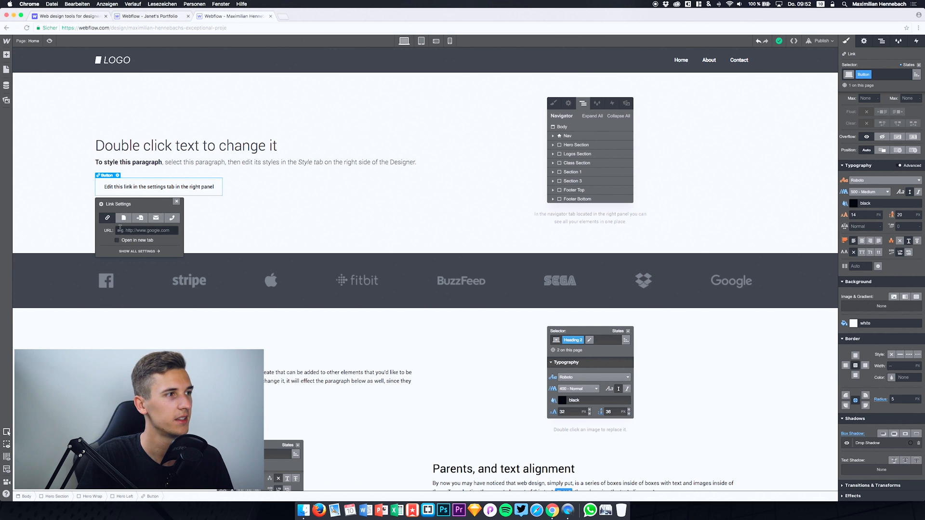
pyautogui.click(135, 230)
pyautogui.write('n')
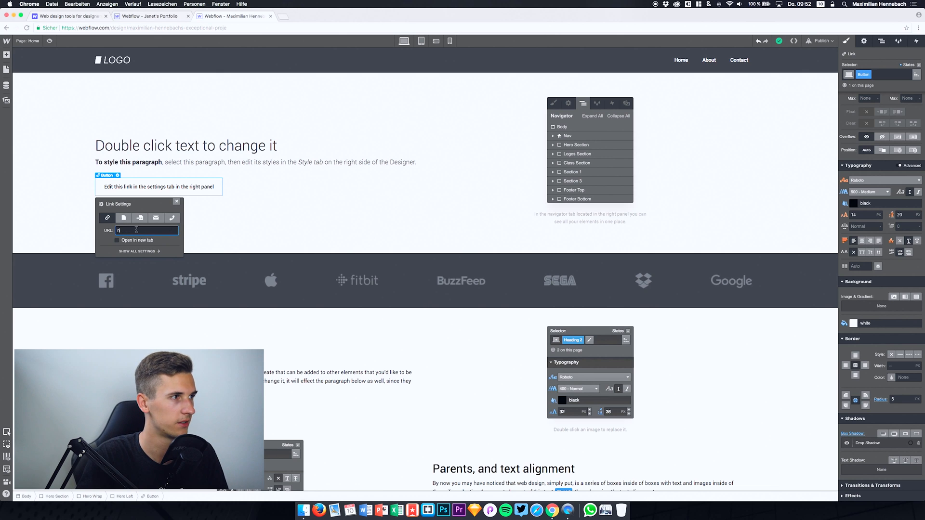
pyautogui.press('BackSpace')
pyautogui.write('maex.co')
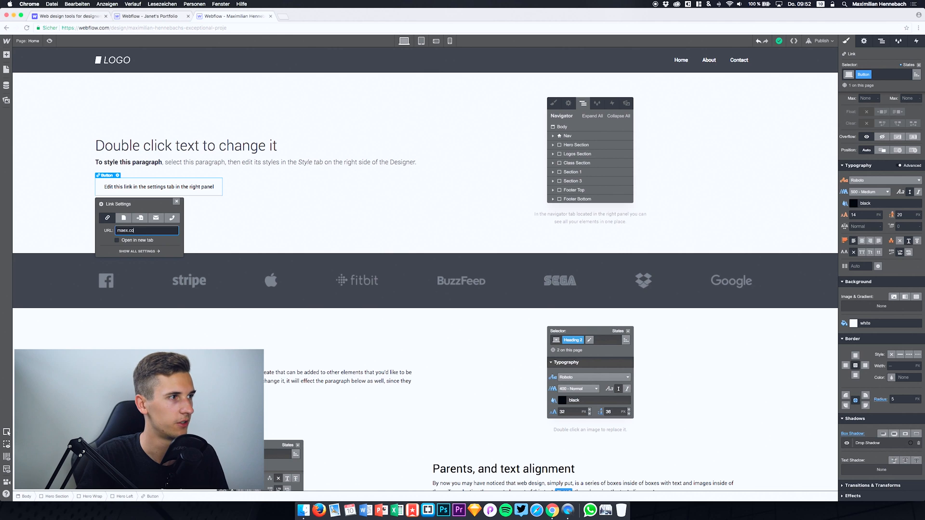
pyautogui.click(119, 243)
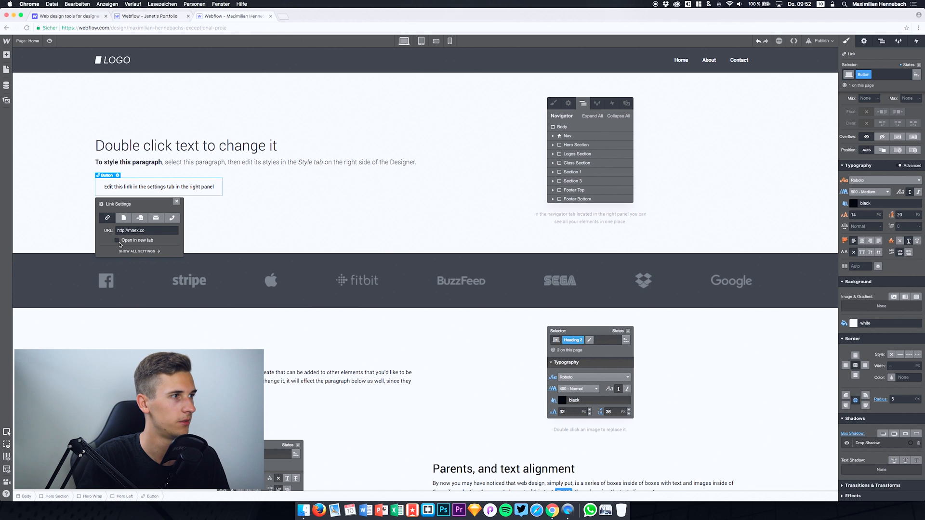
pyautogui.click(116, 242)
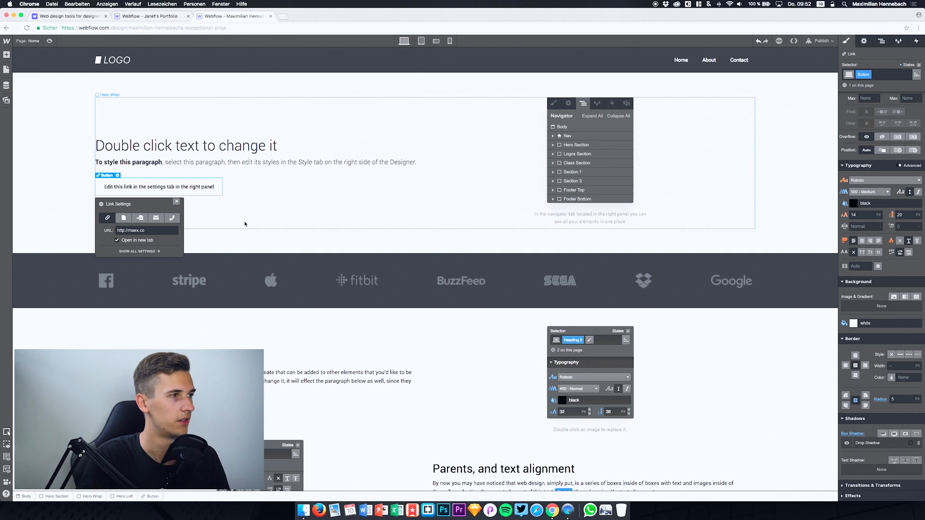
pyautogui.click(276, 232)
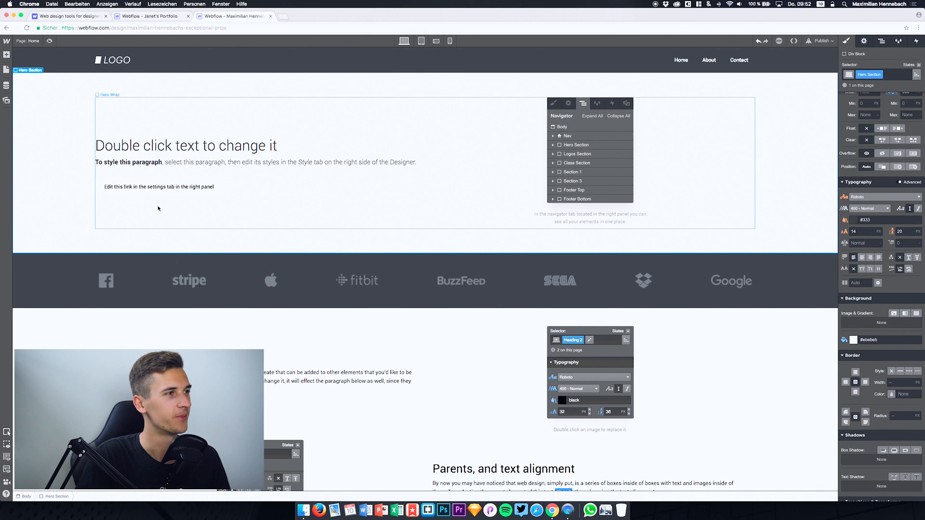
# Step: Inspect the styles of the hero button, screenshot image and caption, and look at the available image assets
pyautogui.click(110, 186)
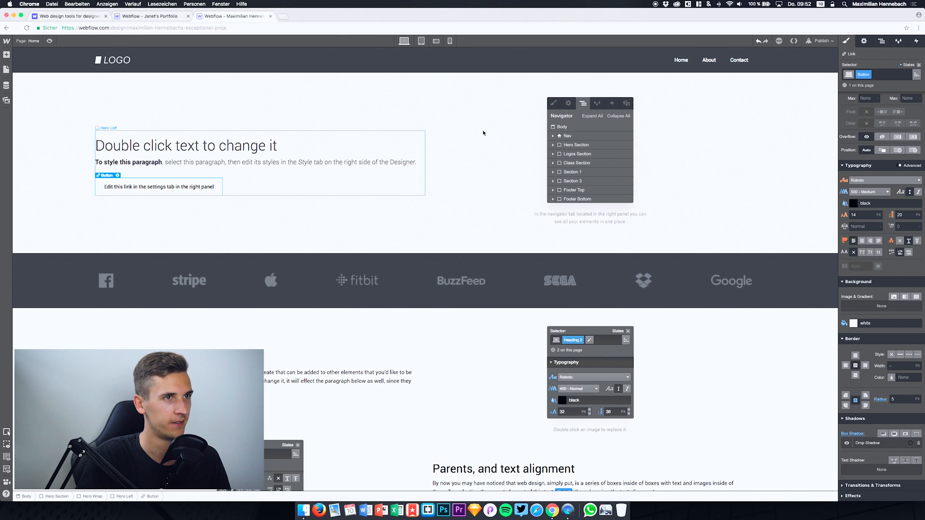
pyautogui.click(578, 138)
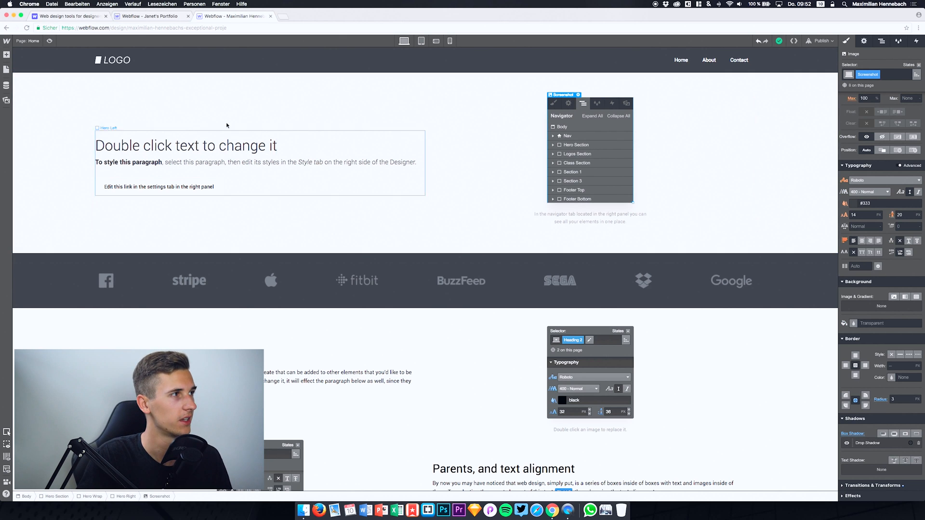
pyautogui.click(96, 121)
pyautogui.click(5, 102)
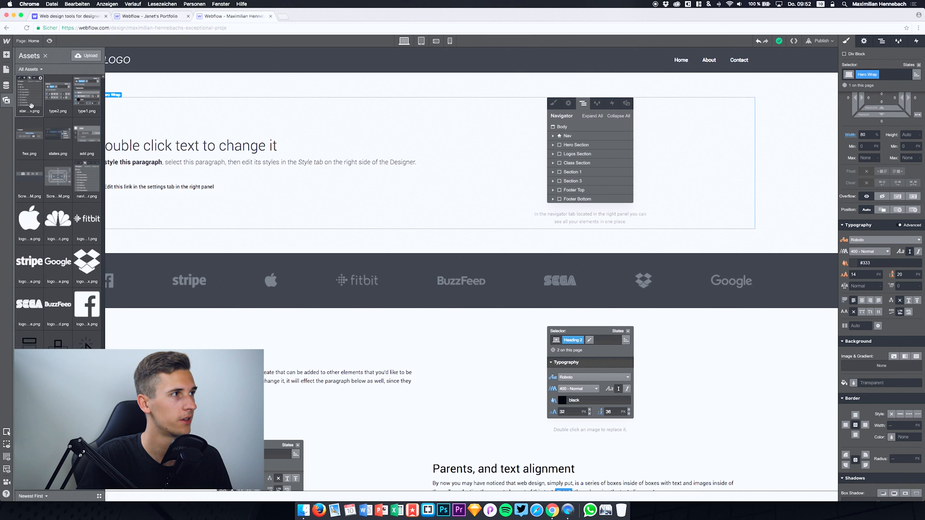
pyautogui.click(604, 156)
pyautogui.click(576, 220)
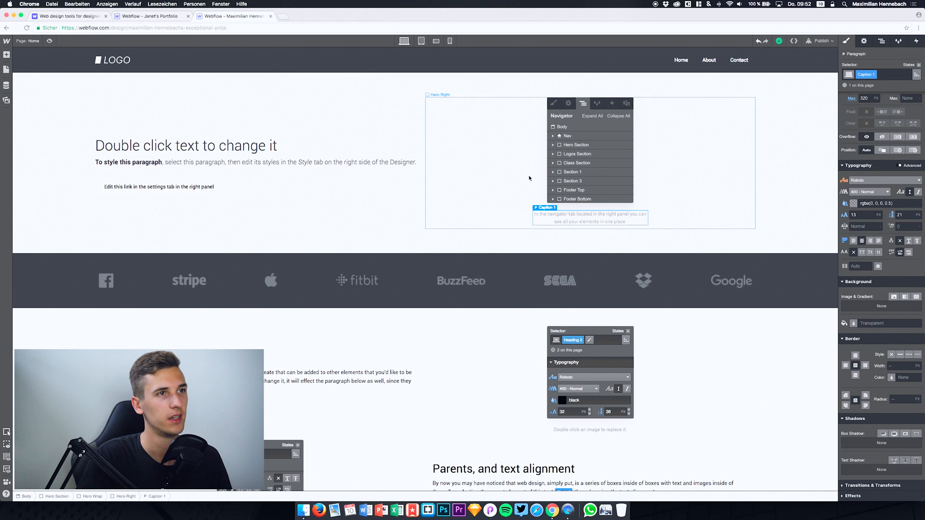
# Step: Examine the layout settings of the Hero Right block, Hero Section, caption and screenshot image
pyautogui.click(506, 144)
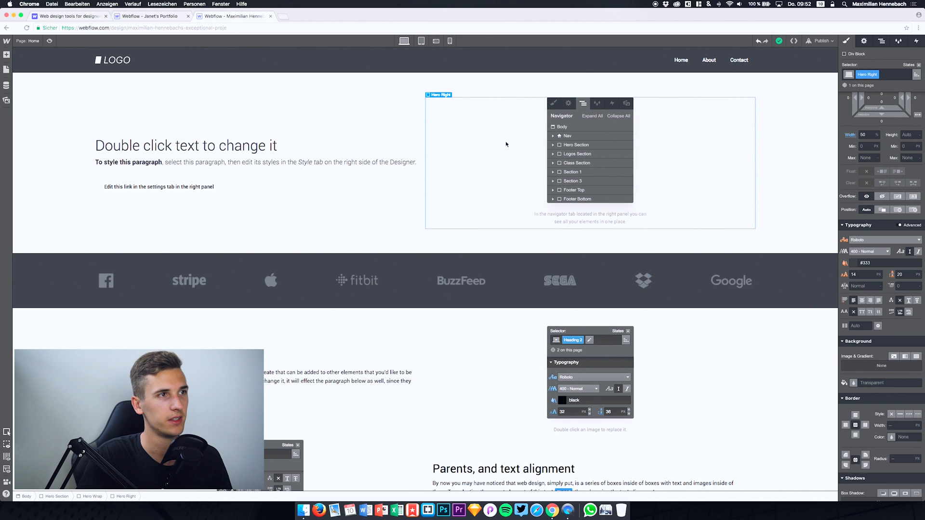
pyautogui.click(850, 99)
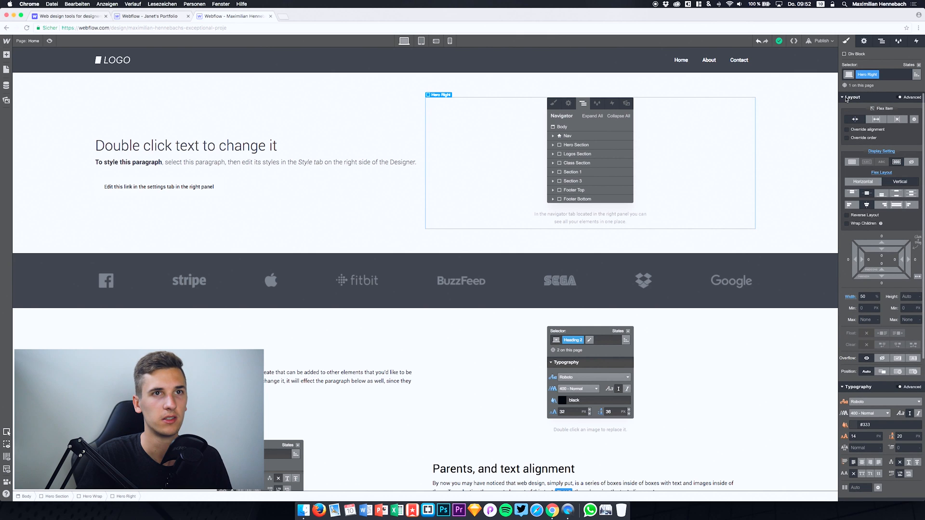
pyautogui.click(795, 139)
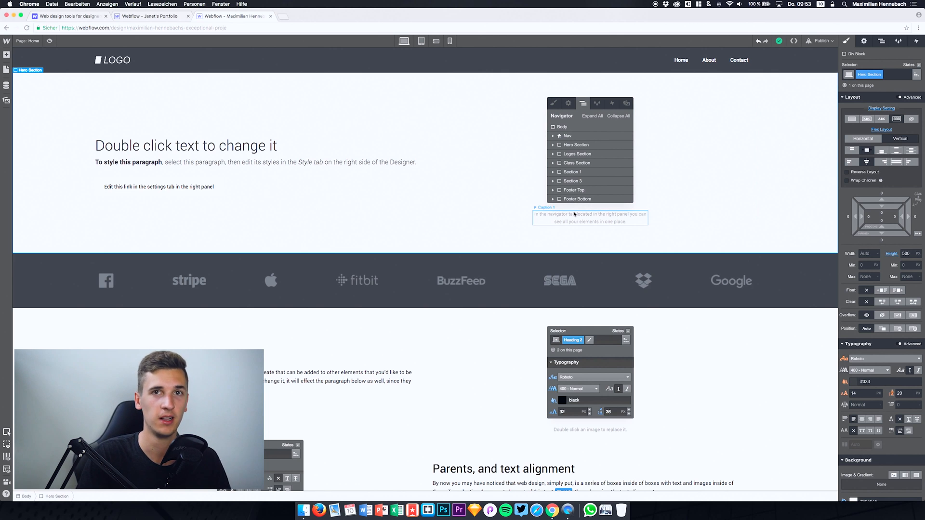
pyautogui.click(545, 220)
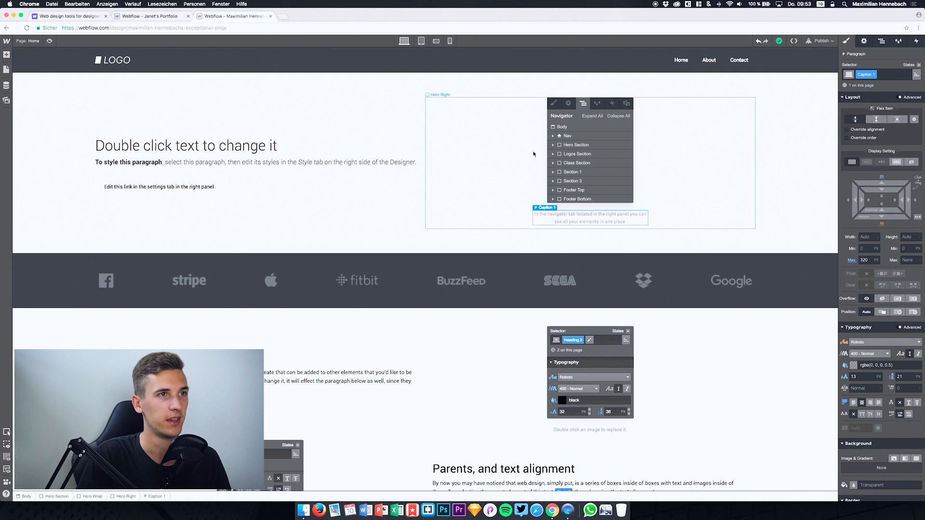
pyautogui.click(565, 143)
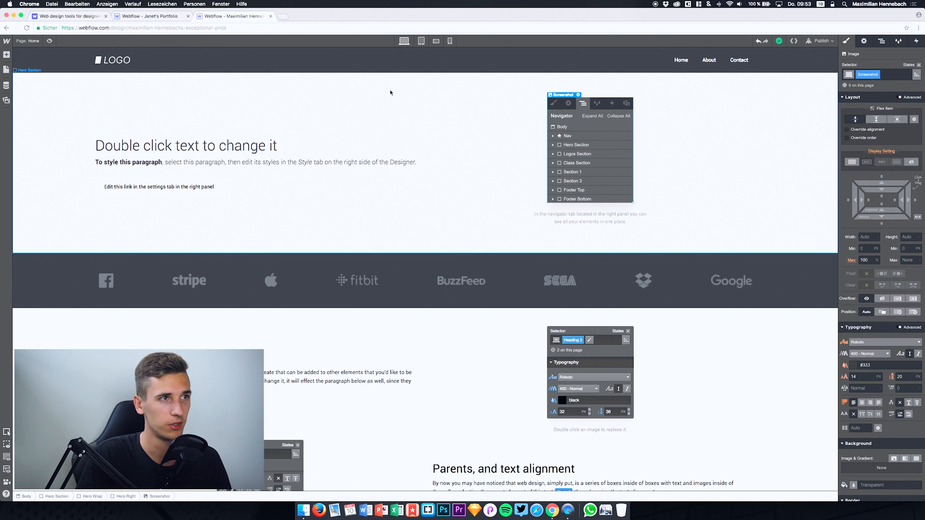
pyautogui.click(435, 125)
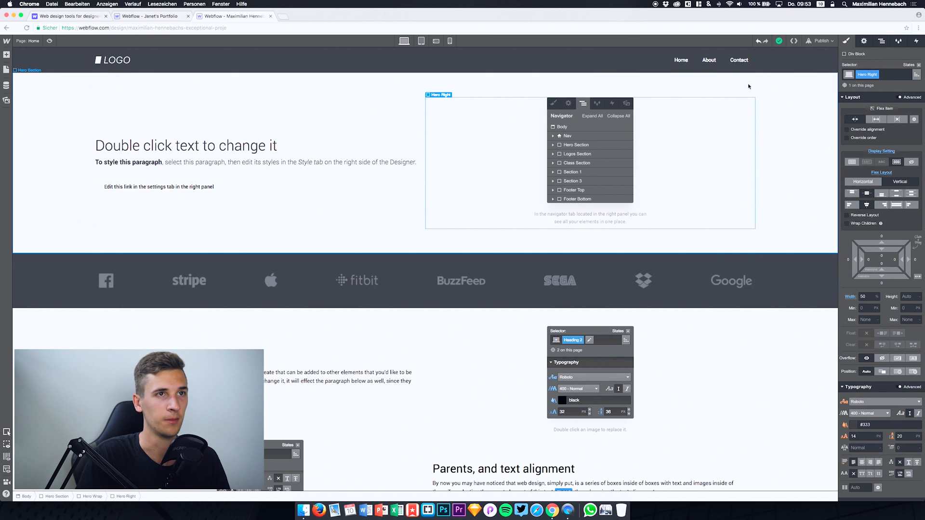
# Step: Compare the page in tablet, desktop and phone portrait views, selecting the hero paragraph and heading on the phone, and return to desktop
pyautogui.click(421, 42)
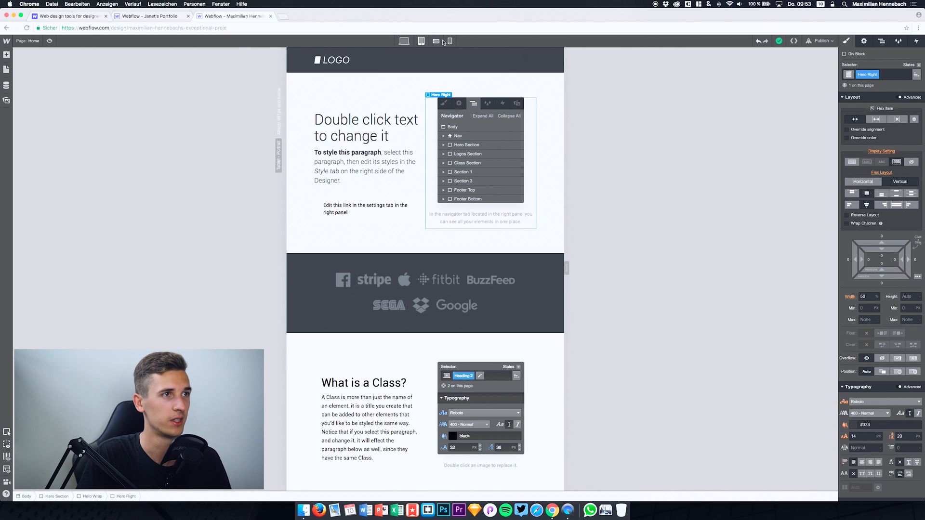
pyautogui.click(403, 41)
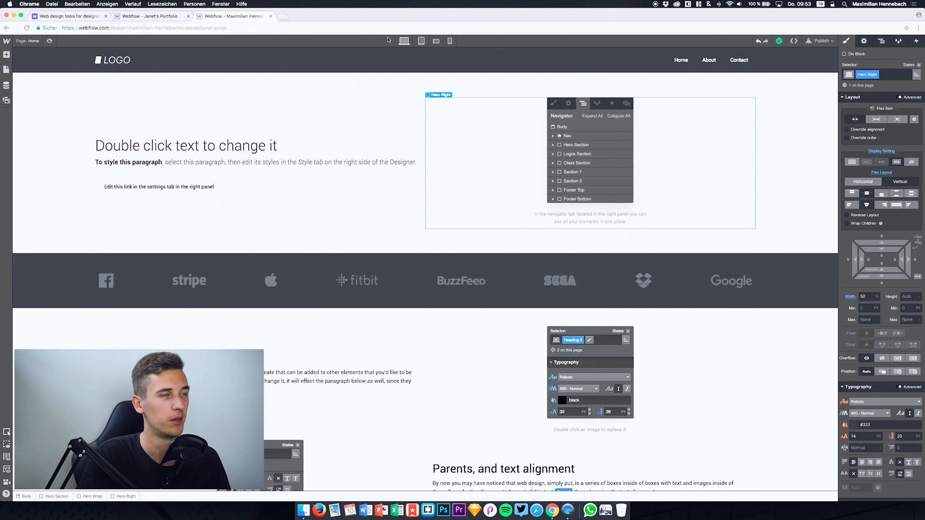
pyautogui.click(422, 42)
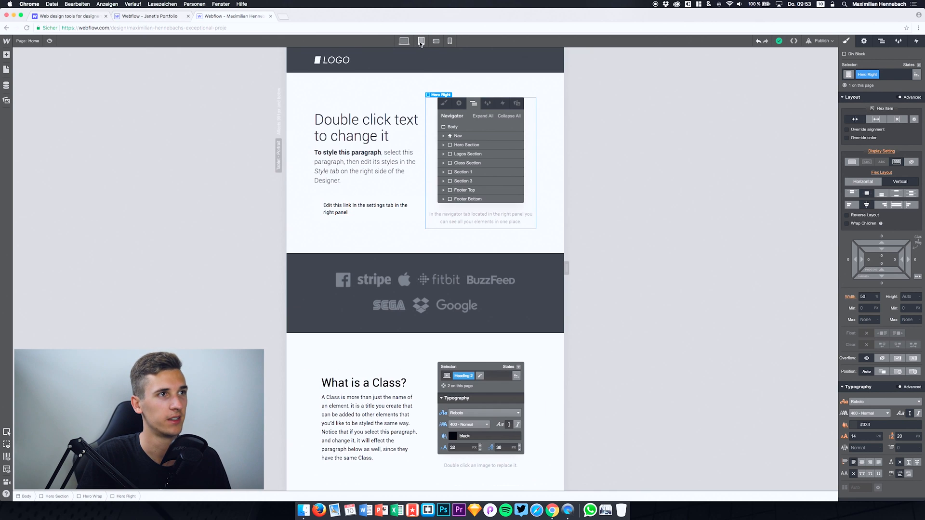
pyautogui.click(449, 41)
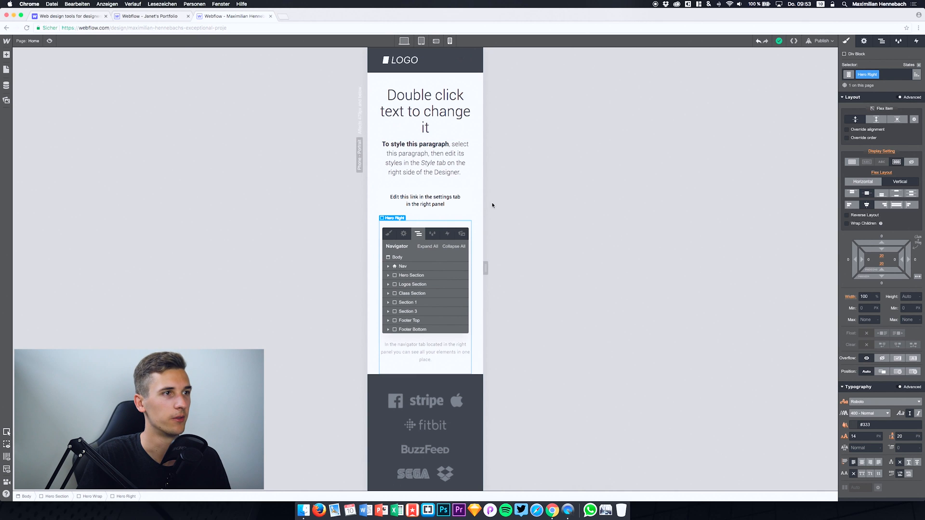
pyautogui.click(414, 153)
pyautogui.click(418, 99)
pyautogui.click(403, 40)
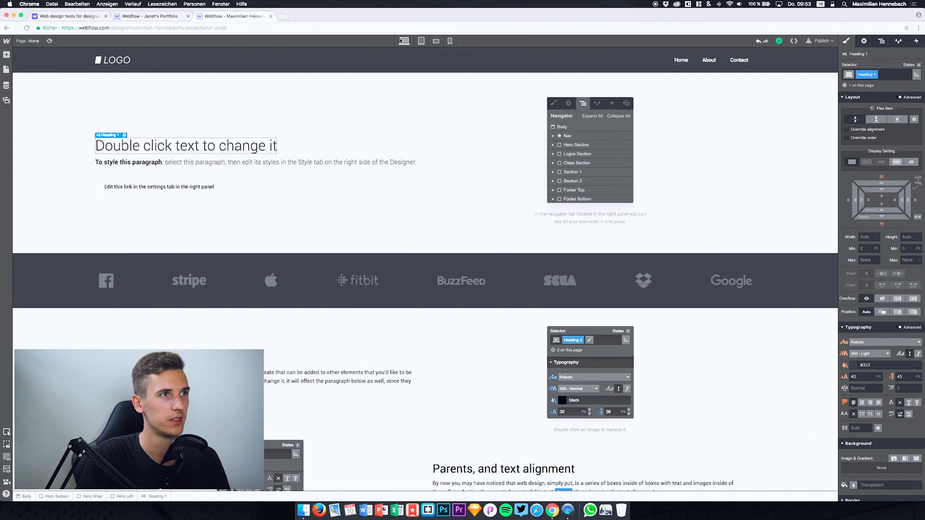
# Step: Preview the page in phone portrait view, narrow the preview width slightly, and look through the page
pyautogui.click(449, 41)
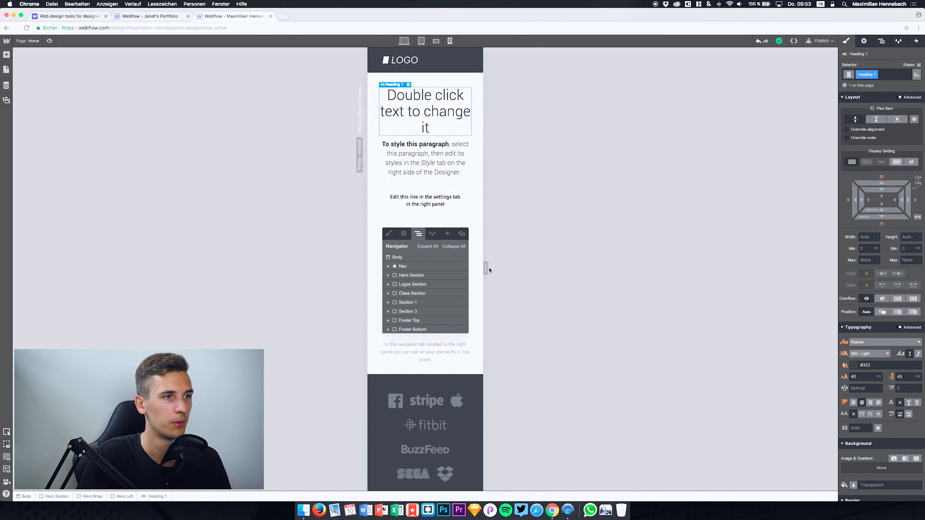
pyautogui.moveTo(485, 268)
pyautogui.mouseDown()
pyautogui.moveTo(604, 281)
pyautogui.moveTo(455, 260)
pyautogui.moveTo(483, 260)
pyautogui.mouseUp()
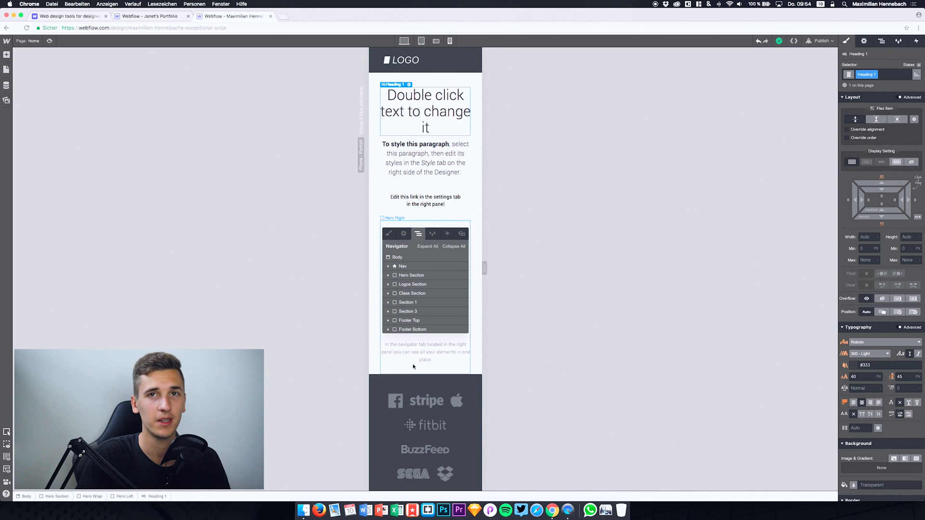
pyautogui.scroll(-5, 413, 366)
pyautogui.scroll(6, 413, 366)
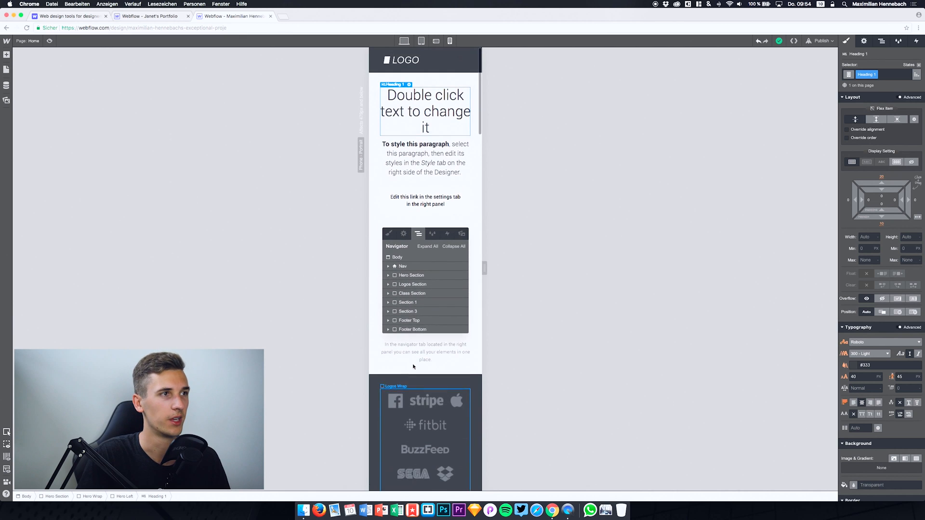
# Step: Preview the page's HTML in the code export dialog, close it, and look at the available publish destinations
pyautogui.click(405, 41)
pyautogui.click(449, 41)
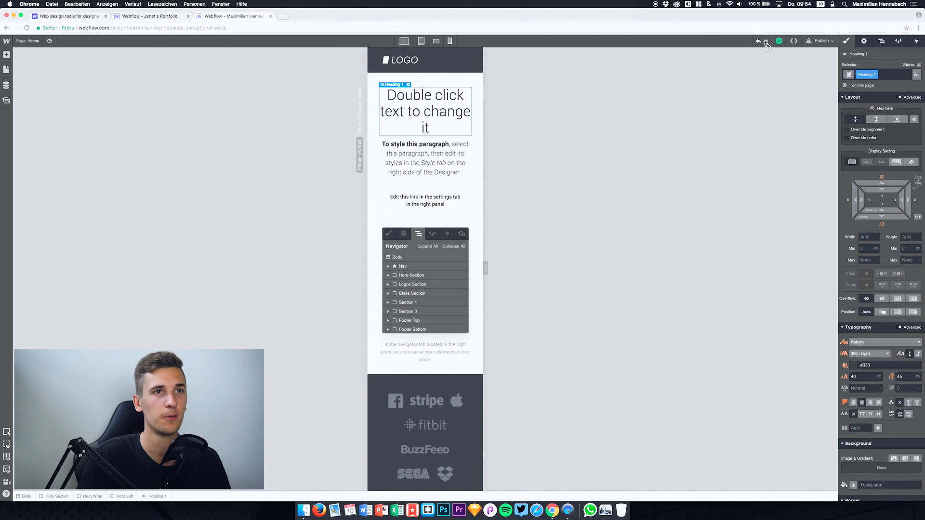
pyautogui.click(794, 42)
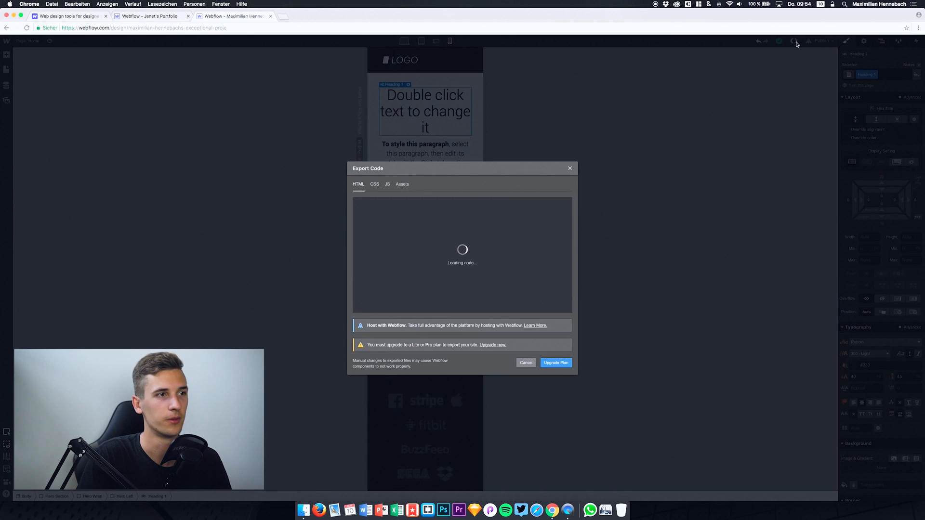
pyautogui.scroll(-3, 458, 255)
pyautogui.scroll(3, 458, 254)
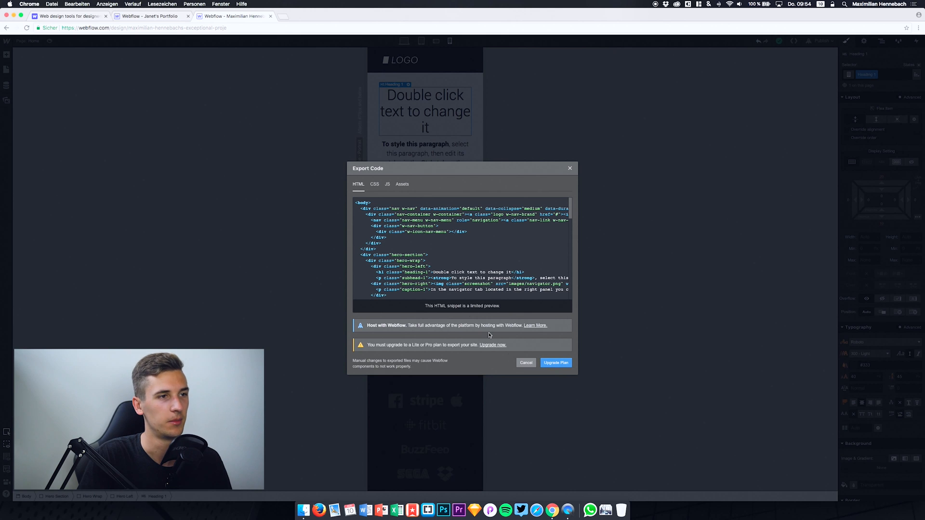
pyautogui.hscroll(8, 465, 279)
pyautogui.hscroll(-8, 465, 279)
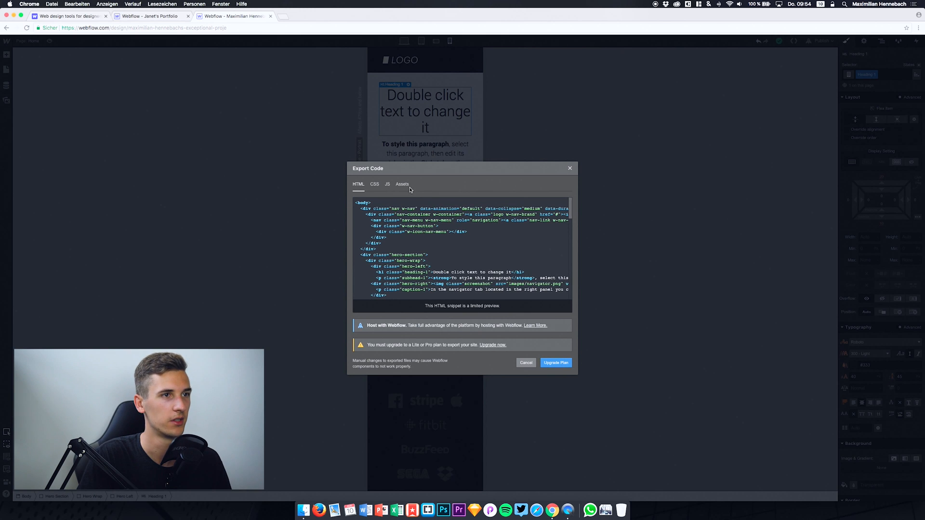
pyautogui.click(569, 169)
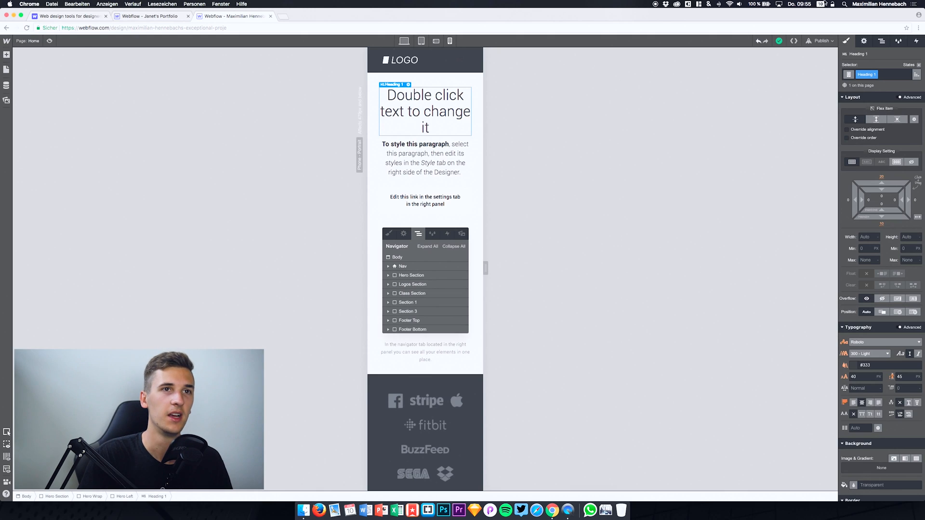
pyautogui.click(822, 40)
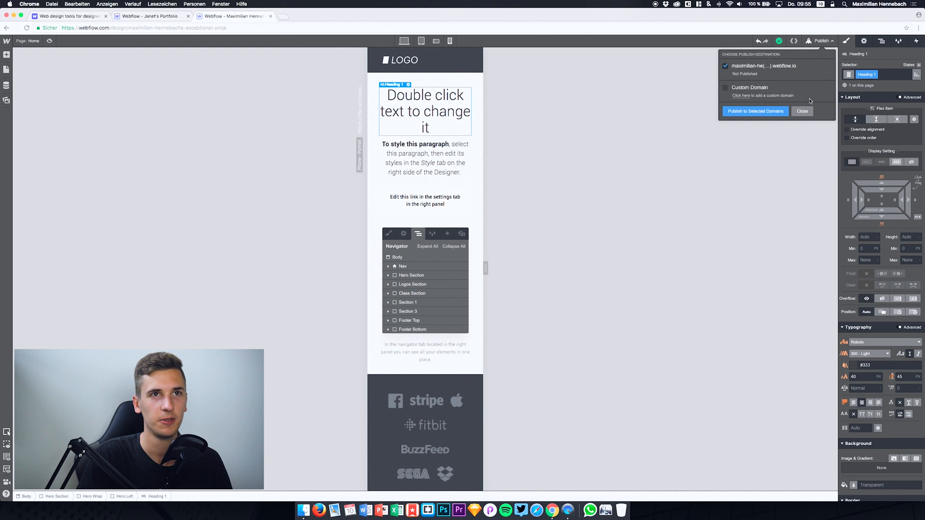
pyautogui.click(851, 42)
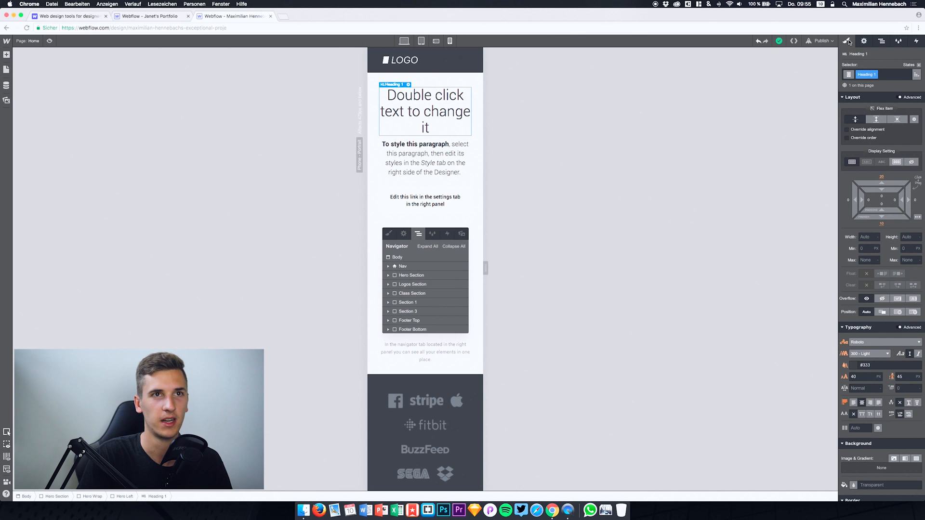
# Step: Look through the heading's element settings, the Navigator, the Style Manager, the interactions and the style options
pyautogui.click(864, 42)
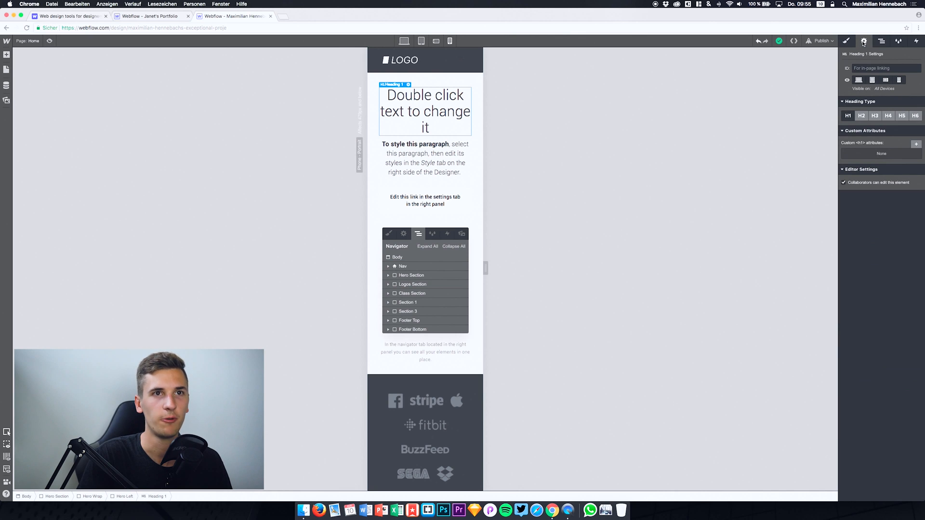
pyautogui.click(880, 41)
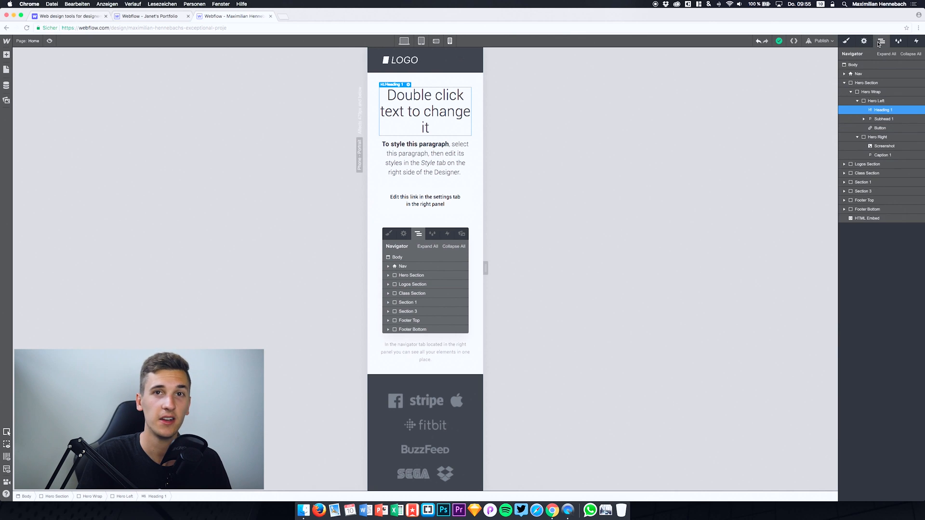
pyautogui.click(898, 42)
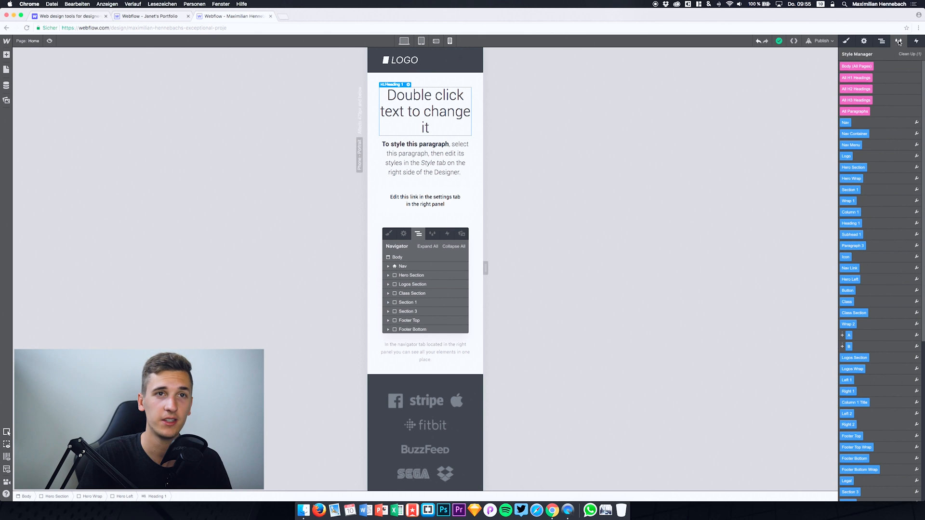
pyautogui.click(916, 41)
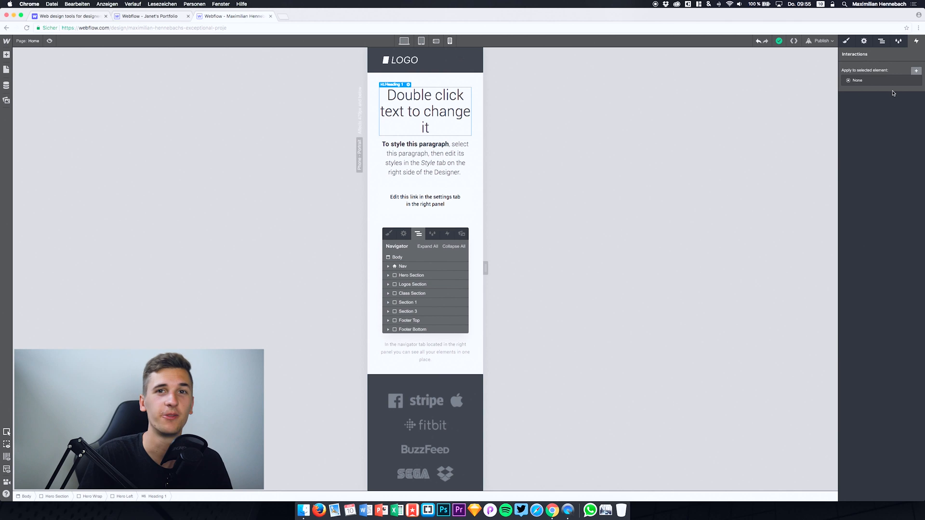
pyautogui.click(852, 42)
pyautogui.scroll(-5, 843, 219)
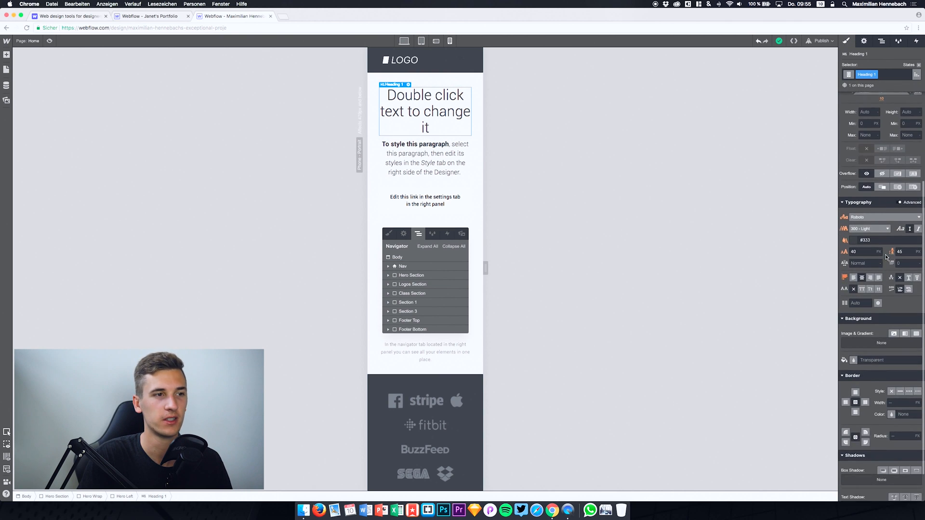
# Step: Return to the desktop view, look over the page, and try out the column grid overlay and the X-ray view
pyautogui.click(405, 41)
pyautogui.scroll(-5, 493, 195)
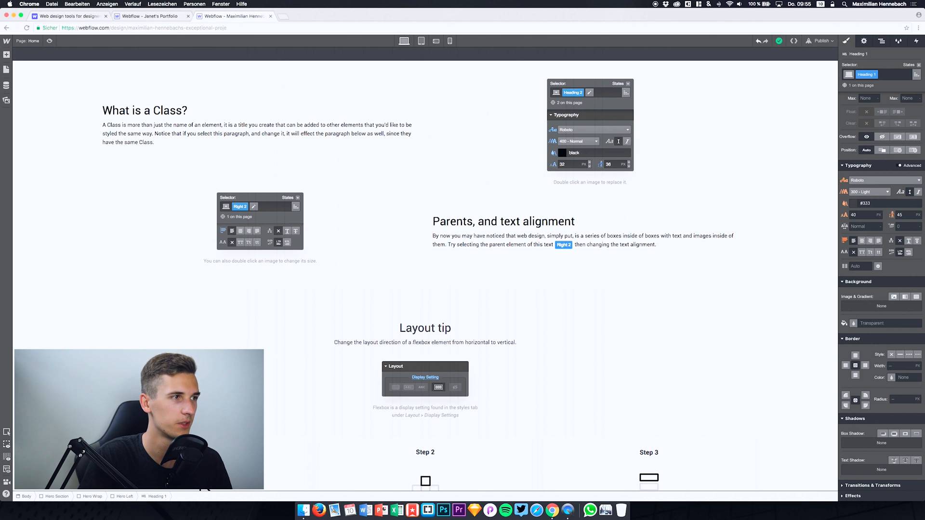
pyautogui.scroll(5, 284, 391)
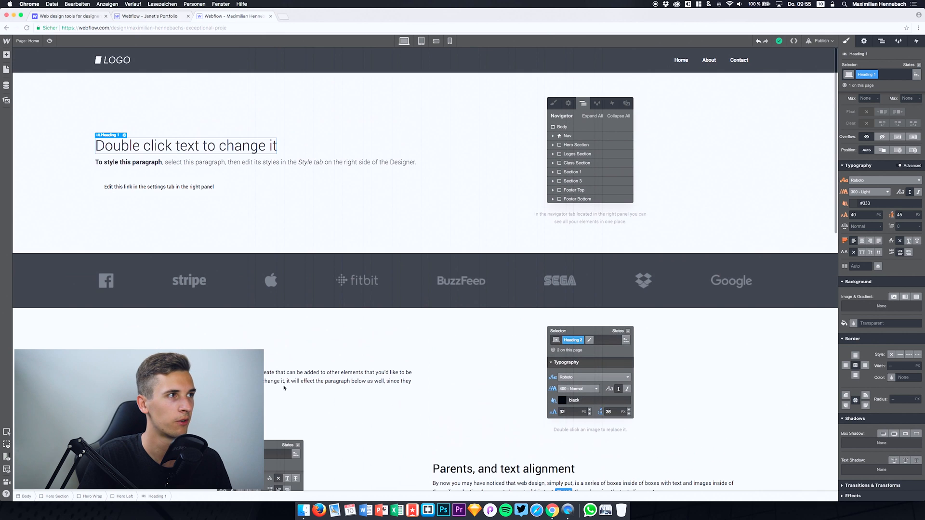
pyautogui.click(7, 457)
pyautogui.click(7, 458)
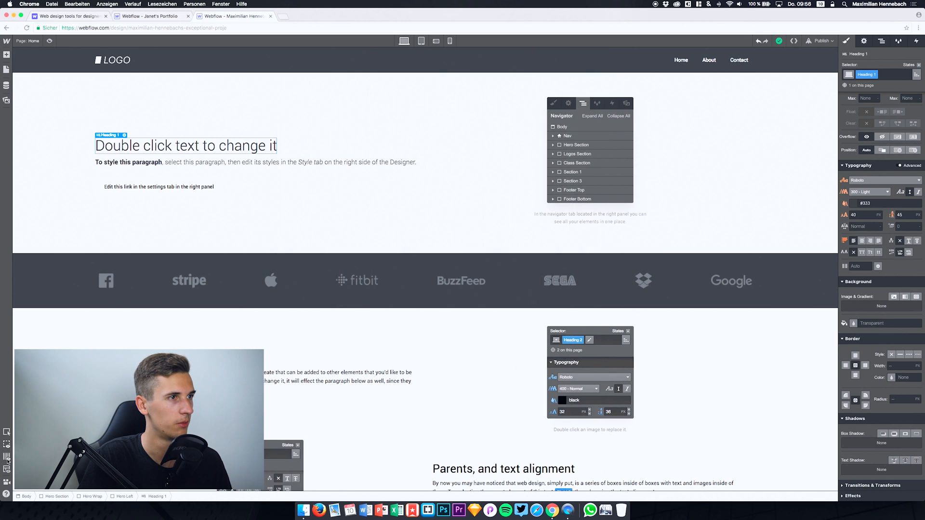
pyautogui.click(8, 458)
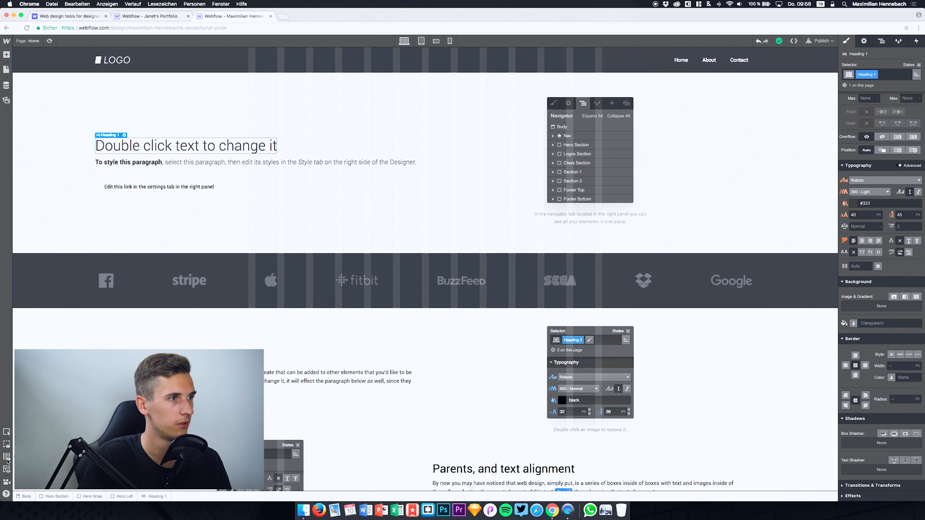
pyautogui.click(7, 458)
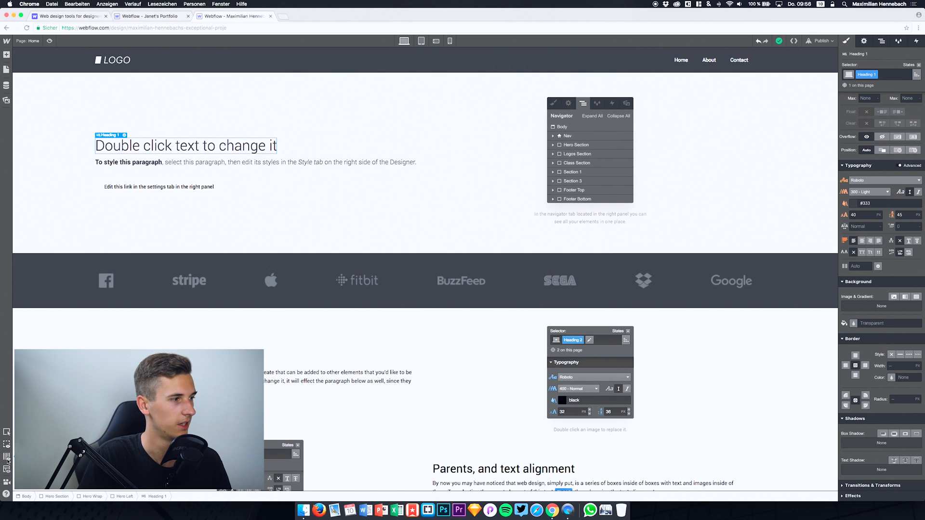
pyautogui.click(6, 473)
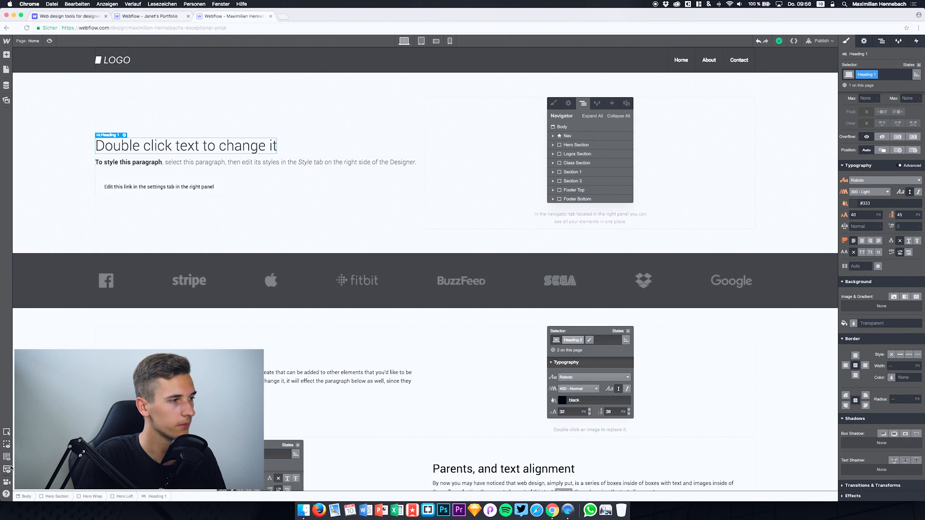
# Step: Browse the list of video tutorials and play the Welcome to Webflow video
pyautogui.click(7, 481)
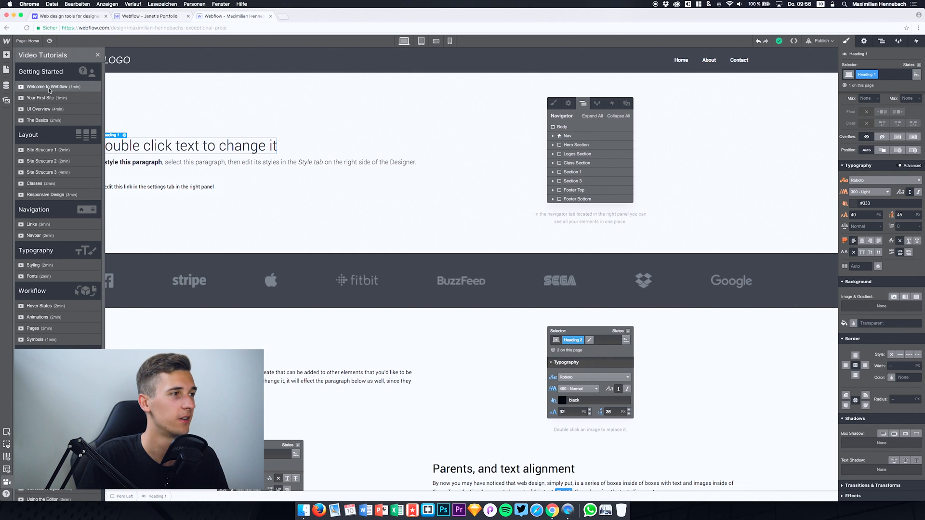
pyautogui.scroll(-4, 49, 90)
pyautogui.scroll(4, 49, 90)
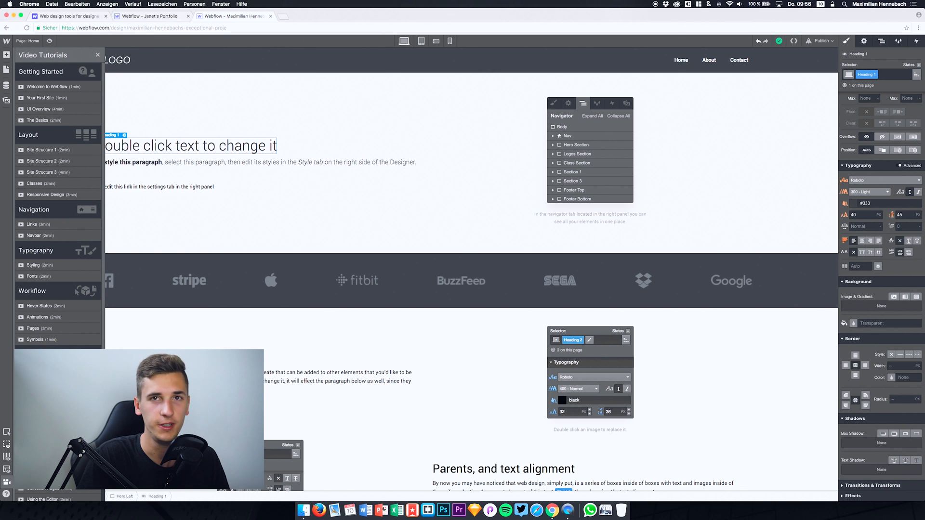
pyautogui.scroll(-4, 58, 192)
pyautogui.scroll(4, 58, 192)
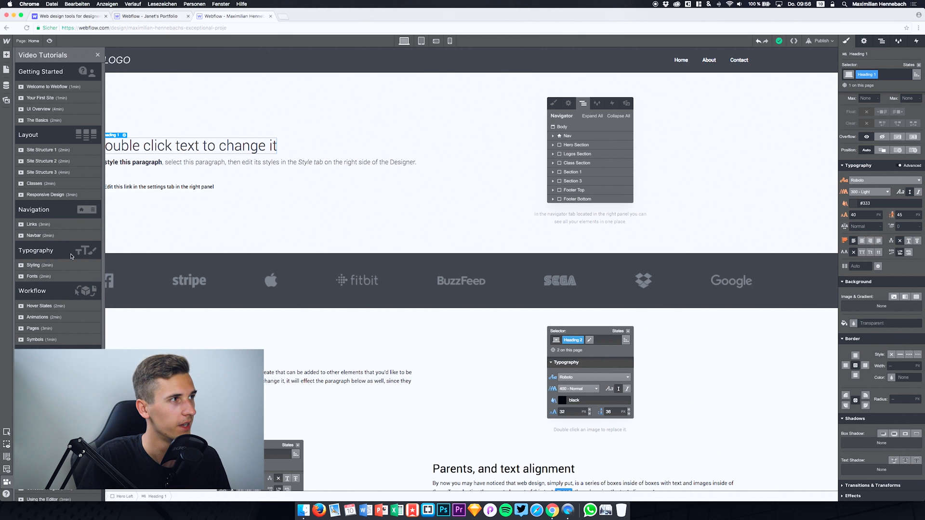
pyautogui.click(47, 87)
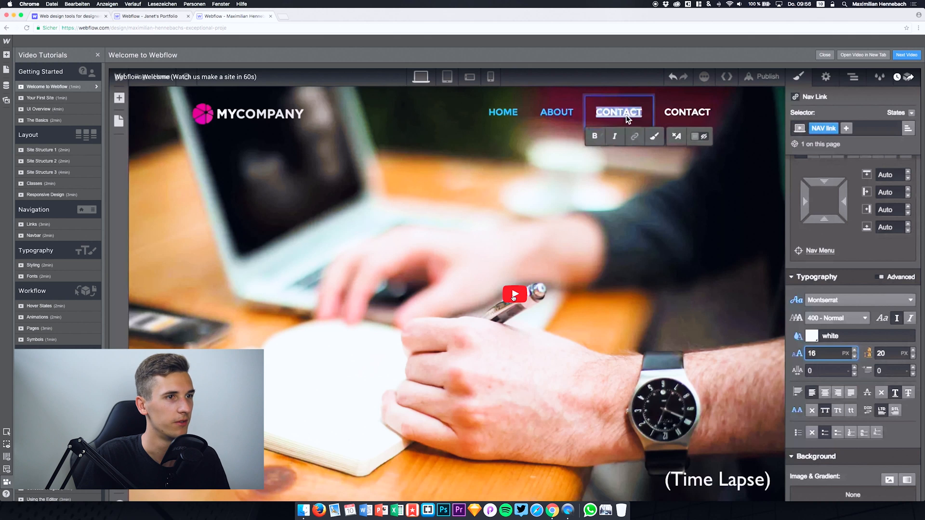
pyautogui.click(514, 295)
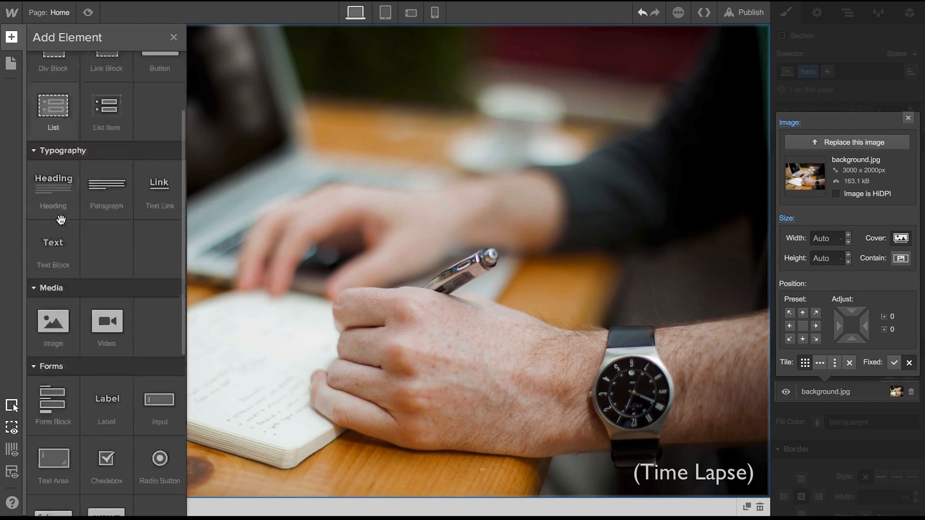
# Step: Give the navigation bar the class navbar, increase its vertical padding and make its fill colour transparent
pyautogui.write('ar')
pyautogui.press('Return')
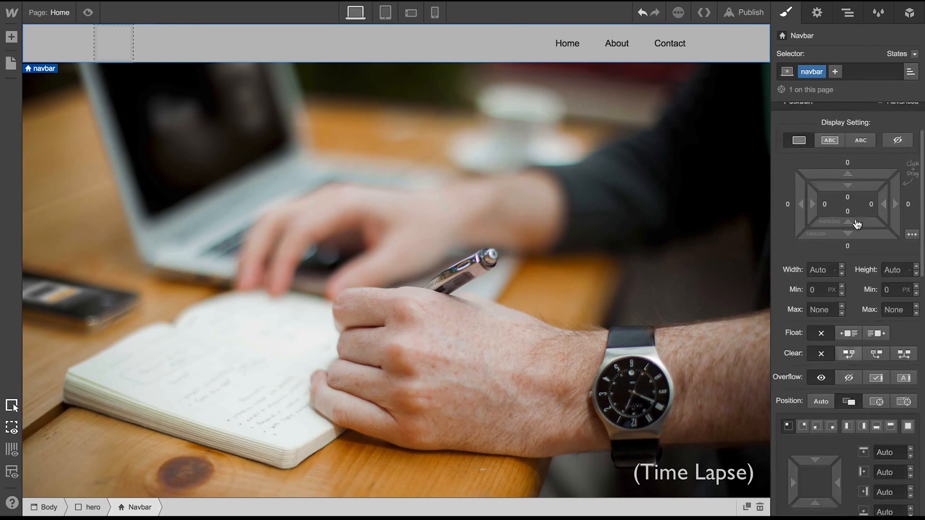
pyautogui.moveTo(857, 204); pyautogui.dragTo(857, 194)
pyautogui.scroll(-10, 857, 289)
pyautogui.click(818, 331)
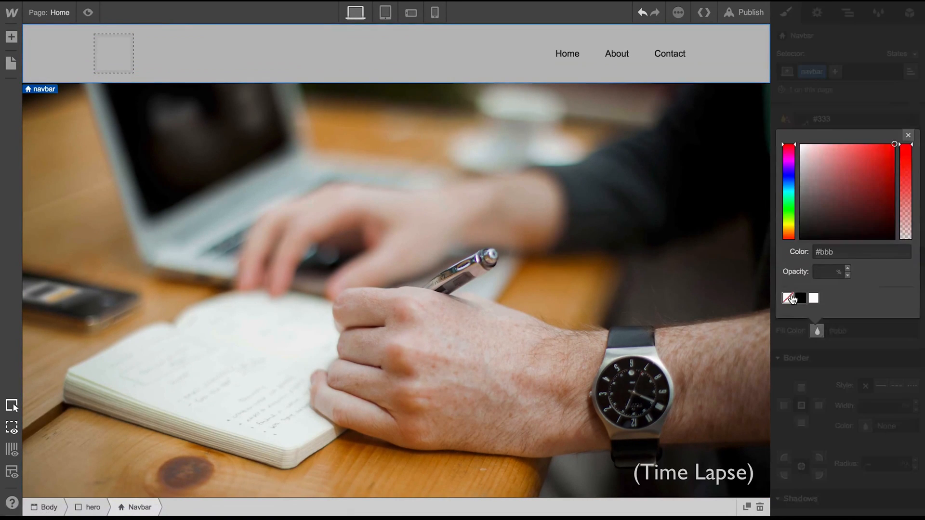
pyautogui.click(788, 298)
# Step: Insert an image element into the navbar's brand block and assign it the MYCOMPANY logo
pyautogui.click(11, 37)
pyautogui.scroll(-5, 53, 207)
pyautogui.moveTo(53, 207); pyautogui.dragTo(100, 44)
pyautogui.click(189, 161)
pyautogui.doubleClick(410, 62)
# Step: Give the logo image the class logo and set its width to 200 px
pyautogui.click(841, 76)
pyautogui.write('logo')
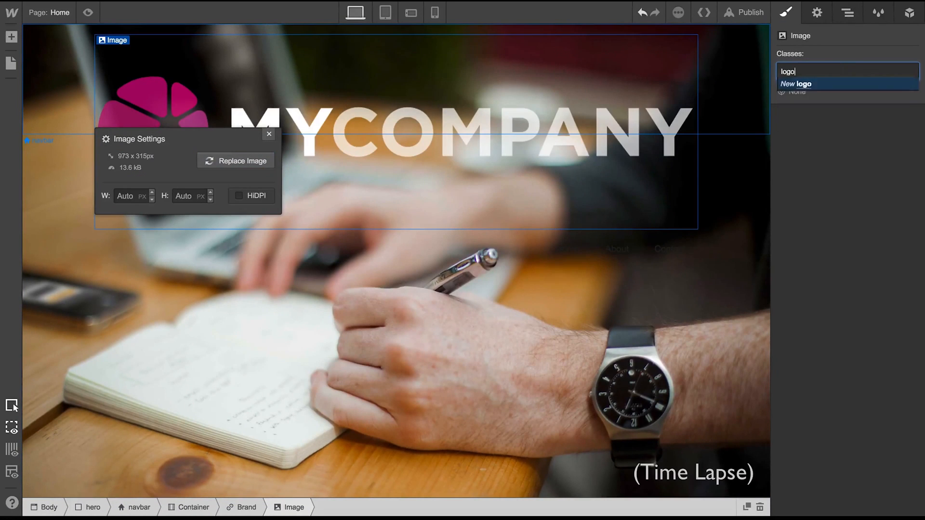
pyautogui.press('Return')
pyautogui.click(822, 280)
pyautogui.write('200')
# Step: Assign the class NAV link to the Contact link in the navbar and set its text colour to white
pyautogui.click(582, 62)
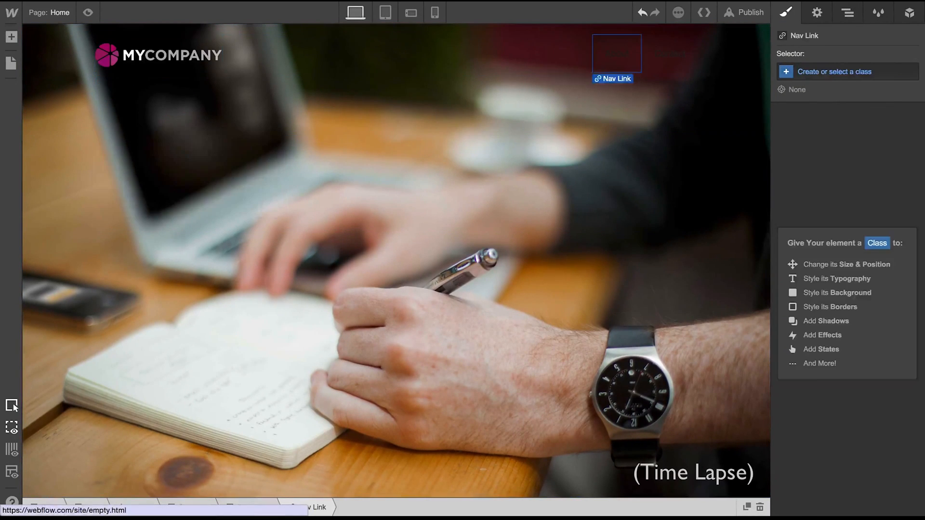
pyautogui.click(670, 53)
pyautogui.click(826, 70)
pyautogui.write('NAV link')
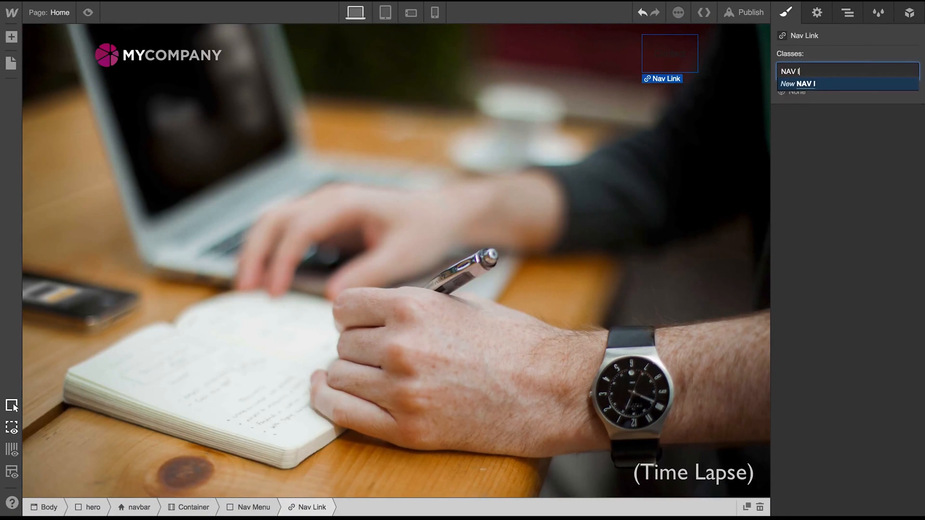
pyautogui.press('Return')
pyautogui.scroll(-7, 881, 353)
pyautogui.click(802, 310)
pyautogui.moveTo(818, 352); pyautogui.dragTo(753, 312)
pyautogui.click(754, 313)
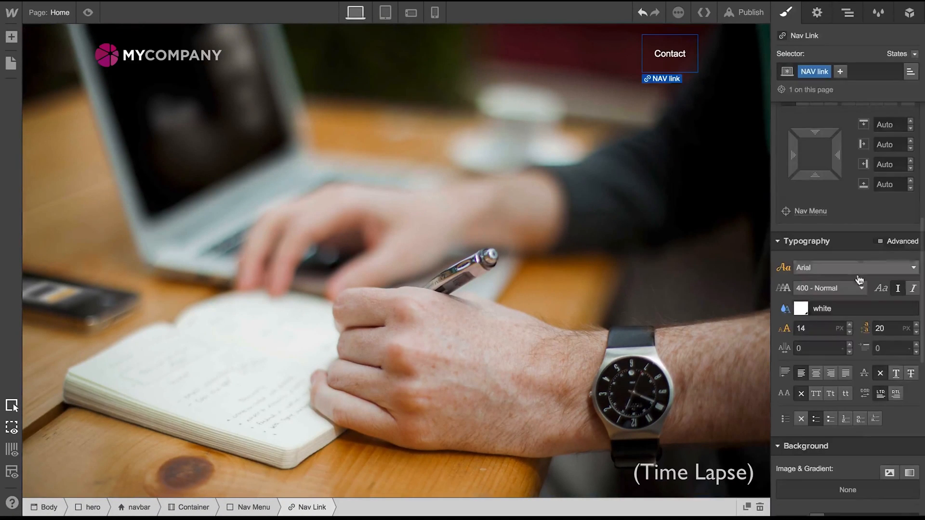
# Step: Set the Contact link's font to Montserrat, in uppercase, with a size of 16 px
pyautogui.click(855, 267)
pyautogui.scroll(-4, 846, 351)
pyautogui.click(820, 389)
pyautogui.click(818, 391)
pyautogui.click(849, 325)
pyautogui.click(849, 326)
# Step: Copy the styled Contact link and paste three duplicates into the navigation menu
pyautogui.click(727, 132)
pyautogui.click(692, 61)
pyautogui.press('super+c')
pyautogui.press('super+v')
pyautogui.press('super+v')
pyautogui.press('super+v')
pyautogui.click(637, 216)
# Step: Rename the first three navigation links as Home, About and Portfolio
pyautogui.doubleClick(399, 63)
pyautogui.write('Home')
pyautogui.doubleClick(493, 66)
pyautogui.write('About')
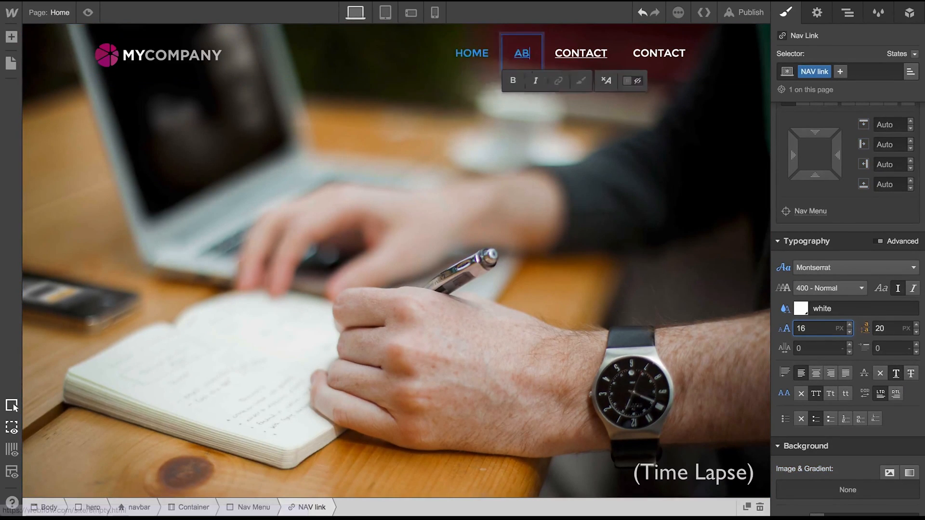
pyautogui.doubleClick(592, 56)
pyautogui.write('Portfolio')
pyautogui.click(563, 125)
pyautogui.click(439, 55)
pyautogui.click(525, 126)
# Step: Add a container below the navbar, give it the class Wrapper and increase its top spacing
pyautogui.click(11, 37)
pyautogui.moveTo(39, 118); pyautogui.dragTo(219, 107)
pyautogui.click(10, 38)
pyautogui.click(870, 77)
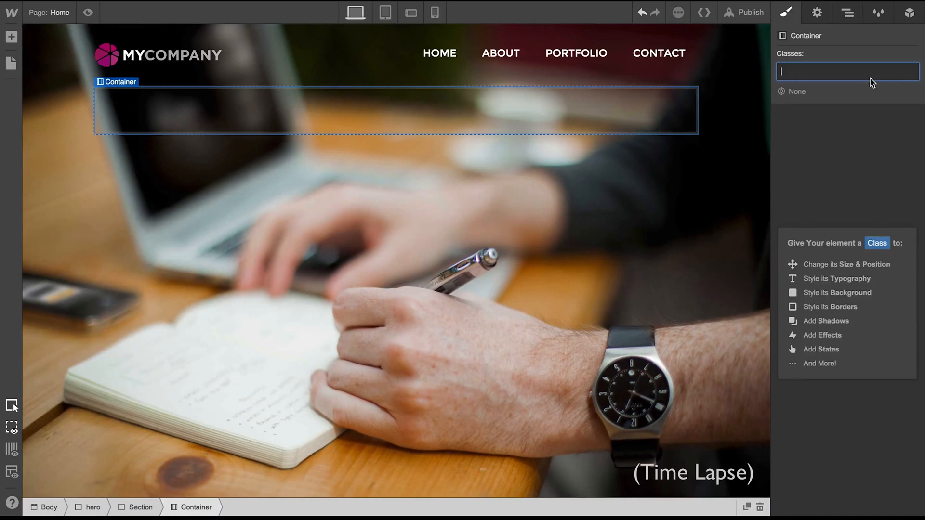
pyautogui.write('Wrapper')
pyautogui.press('Return')
pyautogui.scroll(7, 857, 193)
pyautogui.moveTo(857, 184); pyautogui.dragTo(760, 72)
# Step: Insert a two-column row into the wrapper and place a heading in its first column
pyautogui.click(11, 37)
pyautogui.moveTo(153, 107); pyautogui.dragTo(433, 195)
pyautogui.click(11, 37)
pyautogui.moveTo(59, 262); pyautogui.dragTo(169, 198)
# Step: Style all H1 headings with colour #fff, the Montserrat font, a size of 48 px and a line height of 54 px
pyautogui.scroll(-5, 847, 237)
pyautogui.click(847, 241)
pyautogui.write('fff')
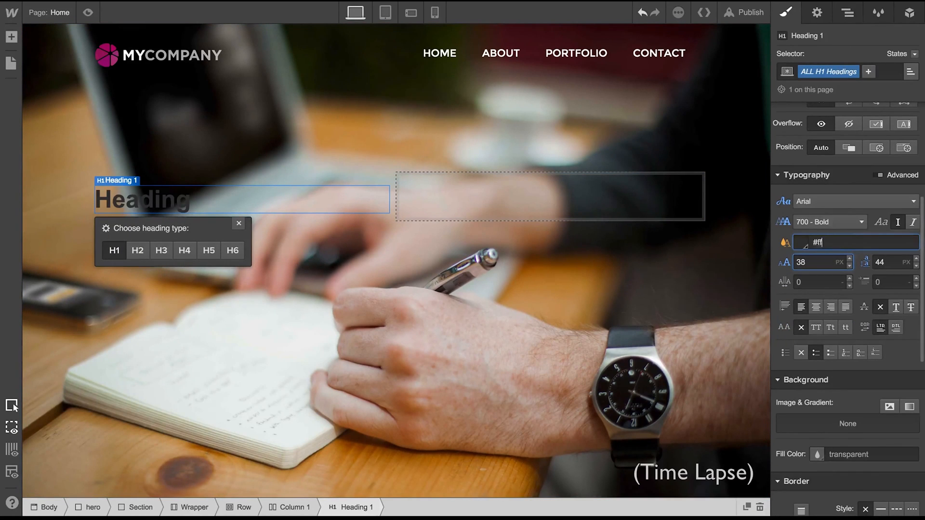
pyautogui.click(850, 201)
pyautogui.scroll(-4, 845, 256)
pyautogui.click(845, 271)
pyautogui.moveTo(849, 260); pyautogui.dragTo(849, 249)
pyautogui.moveTo(916, 259); pyautogui.dragTo(917, 246)
# Step: Replace the heading's text with "This is my very first website!"
pyautogui.doubleClick(272, 205)
pyautogui.write('This is my very first website!')
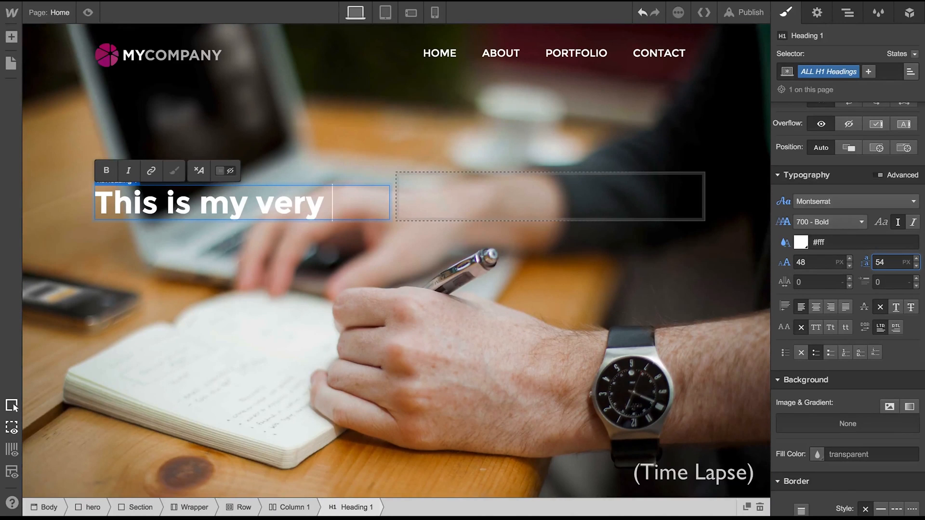
pyautogui.click(313, 283)
# Step: Add a text block below the heading and give it the class subheading
pyautogui.click(11, 38)
pyautogui.scroll(-5, 64, 196)
pyautogui.moveTo(55, 130); pyautogui.dragTo(234, 248)
pyautogui.click(855, 72)
pyautogui.write('subheading')
pyautogui.press('Return')
# Step: Set the subheading's colour to #fff, its font to Lato, its size to 21 px and its line height to 30 px
pyautogui.click(841, 242)
pyautogui.write('#fff')
pyautogui.press('Return')
pyautogui.click(854, 202)
pyautogui.scroll(-3, 827, 301)
pyautogui.click(813, 331)
pyautogui.click(849, 259)
pyautogui.click(850, 260)
pyautogui.click(849, 259)
pyautogui.click(849, 259)
pyautogui.click(850, 259)
pyautogui.click(849, 259)
pyautogui.click(849, 259)
pyautogui.click(916, 259)
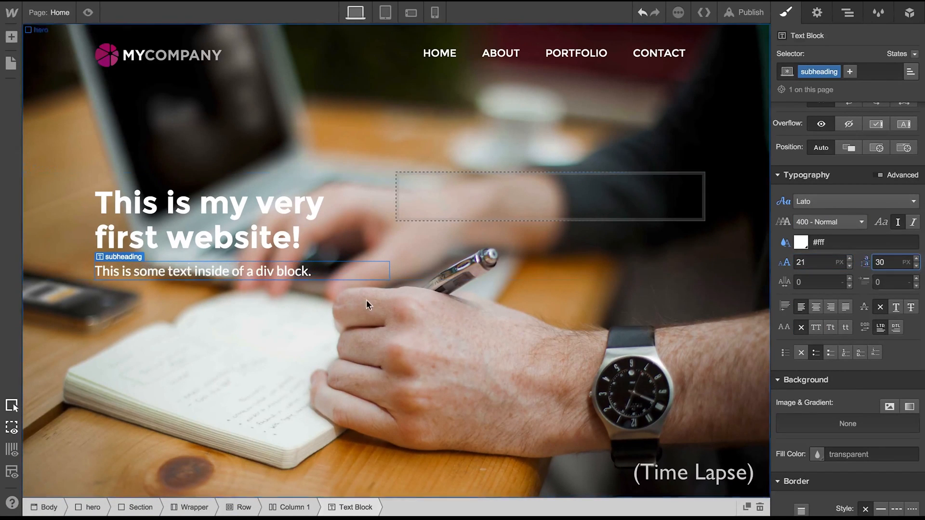
# Step: Replace the subheading's text with "This is my first website, I hope that you like it!"
pyautogui.doubleClick(290, 271)
pyautogui.write('This is my first website, I hope that you like it!')
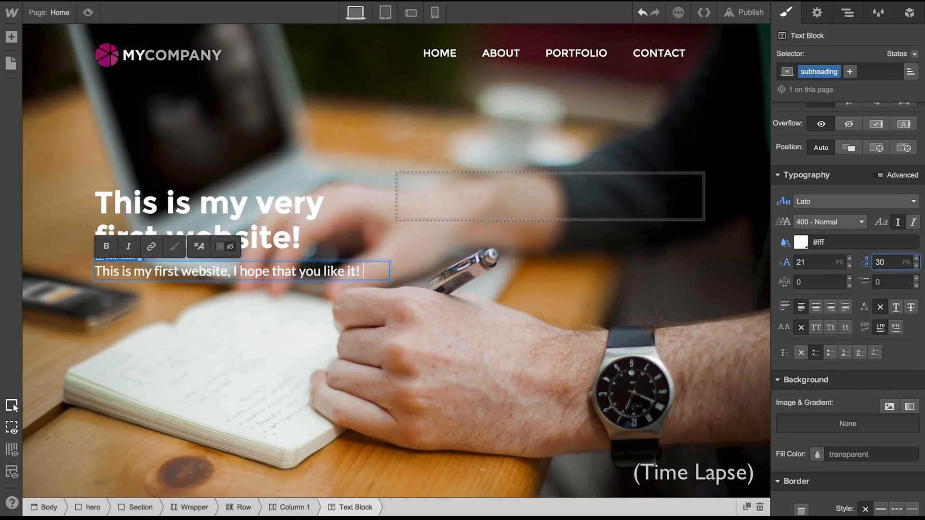
# Step: Add a second line reading "More great things to come!" to the subheading
pyautogui.press('Return')
pyautogui.write('More great things to come!')
pyautogui.click(316, 329)
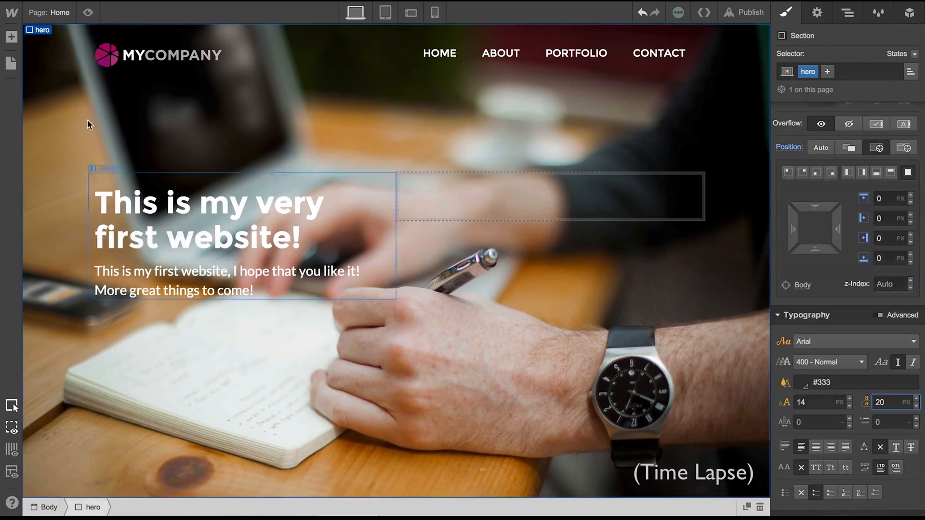
# Step: Try to place a form element below the subheading
pyautogui.click(12, 37)
pyautogui.scroll(-5, 79, 170)
pyautogui.moveTo(103, 333); pyautogui.dragTo(138, 316)
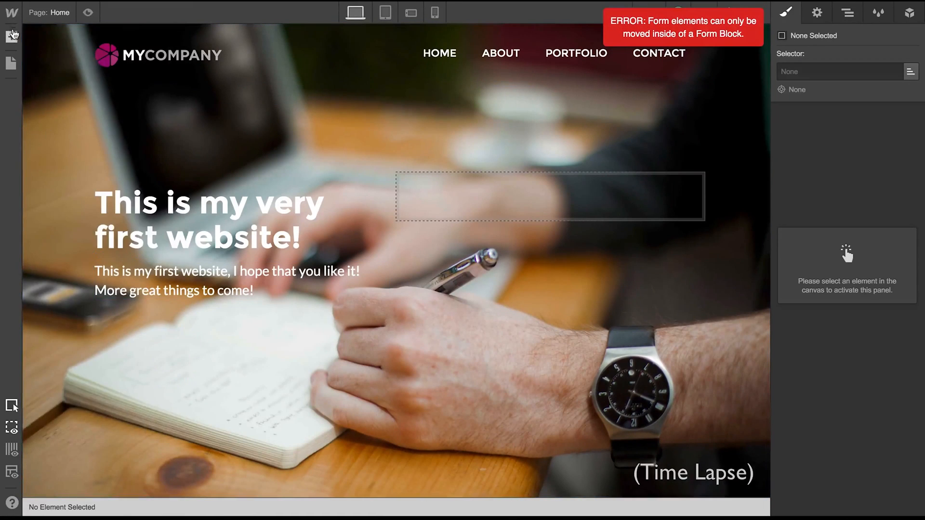
# Step: Add a button directly below the subheading in the hero's first column
pyautogui.click(12, 37)
pyautogui.scroll(-1, 100, 275)
pyautogui.scroll(7, 128, 355)
pyautogui.moveTo(162, 176); pyautogui.dragTo(144, 308)
# Step: Adjust the new button's spacing and give it a purple background fill
pyautogui.moveTo(854, 196); pyautogui.dragTo(855, 210)
pyautogui.moveTo(859, 184); pyautogui.dragTo(861, 150)
pyautogui.scroll(-7, 848, 241)
pyautogui.click(816, 365)
pyautogui.moveTo(789, 206); pyautogui.dragTo(789, 199)
pyautogui.moveTo(882, 214); pyautogui.dragTo(862, 212)
pyautogui.click(239, 328)
pyautogui.click(864, 357)
pyautogui.scroll(-6, 875, 313)
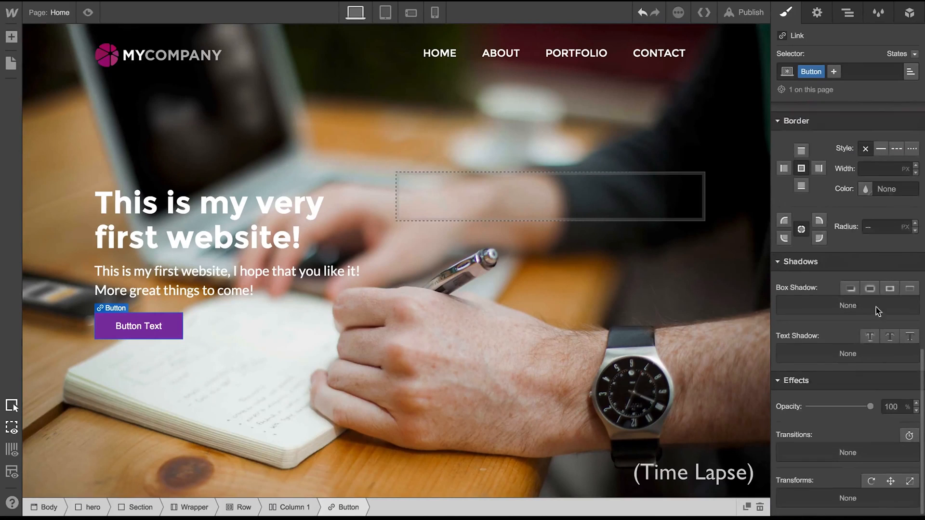
# Step: Round the corners of the purple button
pyautogui.click(914, 224)
pyautogui.click(737, 361)
pyautogui.scroll(5, 811, 333)
pyautogui.click(909, 260)
pyautogui.click(808, 394)
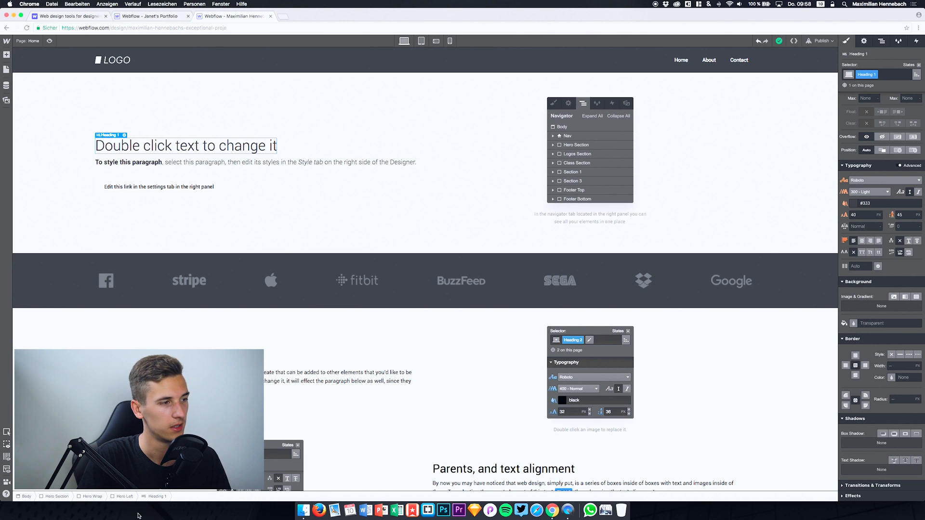
# Step: Examine the template's element hierarchy from the hero screenshot through the Hero Section up to the Body, and look over the page
pyautogui.click(274, 403)
pyautogui.click(563, 121)
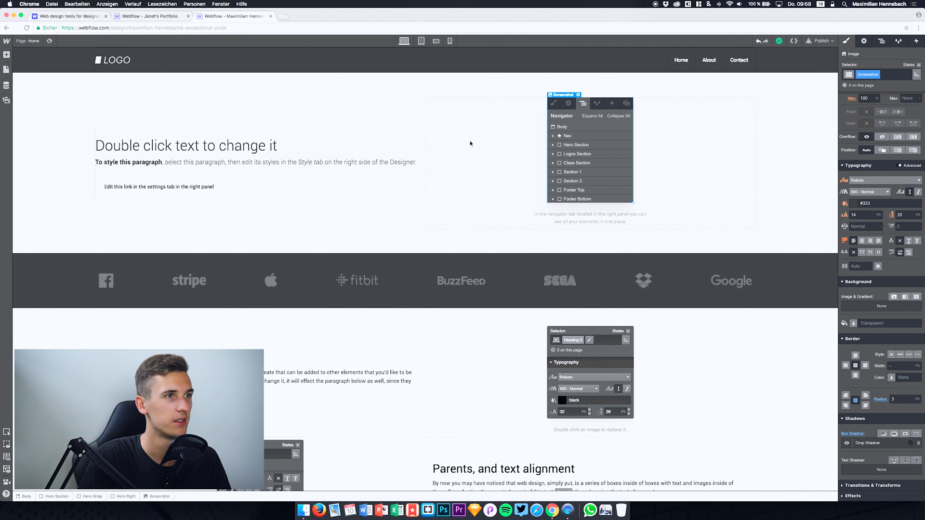
pyautogui.click(449, 389)
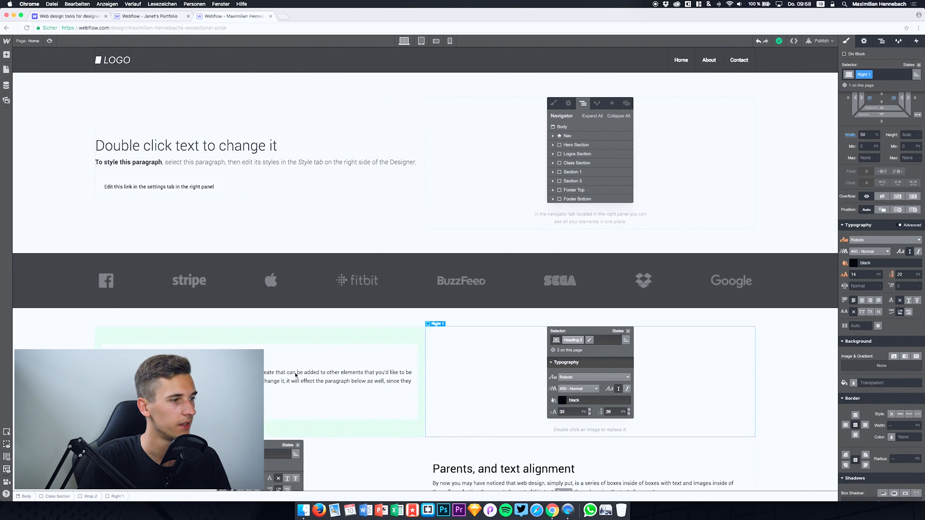
pyautogui.click(580, 148)
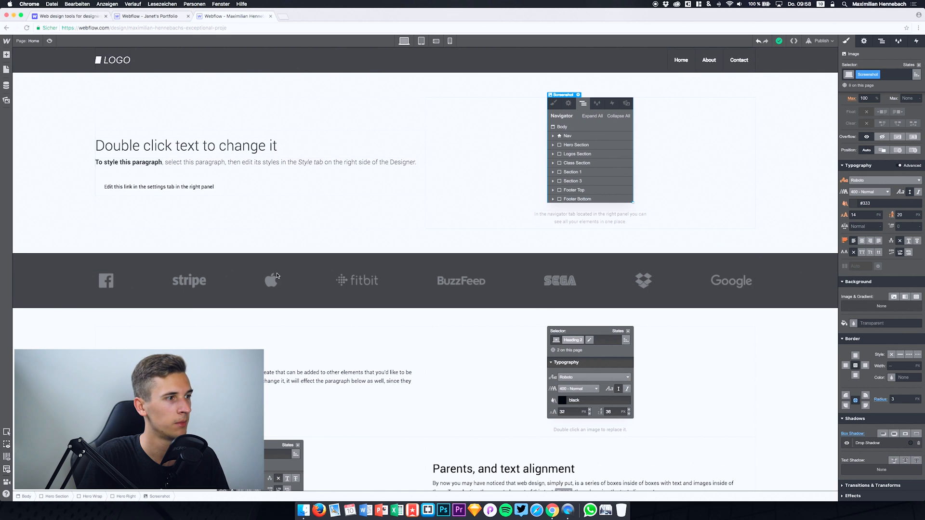
pyautogui.click(67, 496)
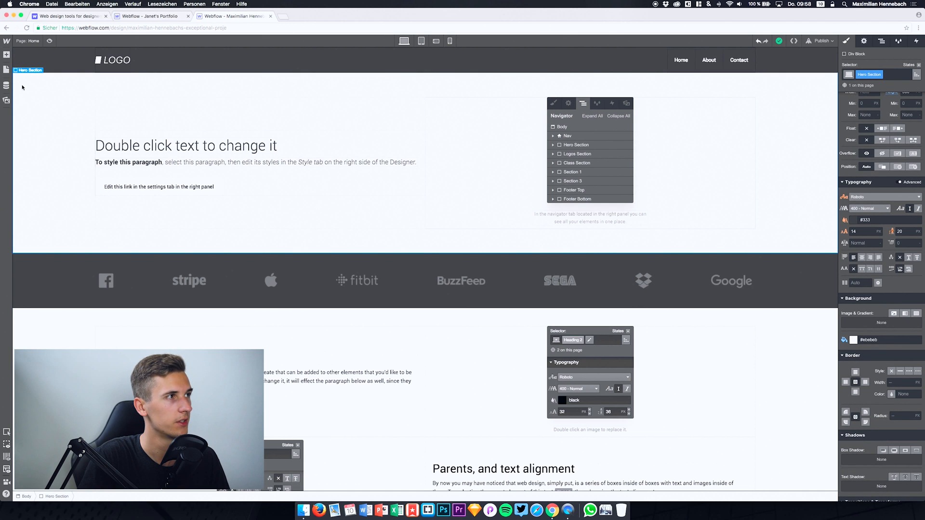
pyautogui.click(25, 496)
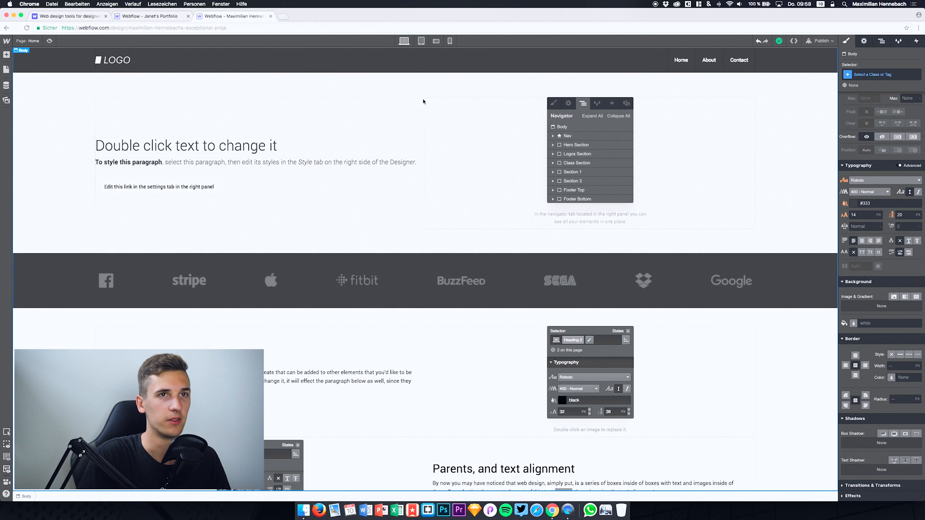
pyautogui.scroll(-5, 779, 193)
pyautogui.scroll(5, 779, 193)
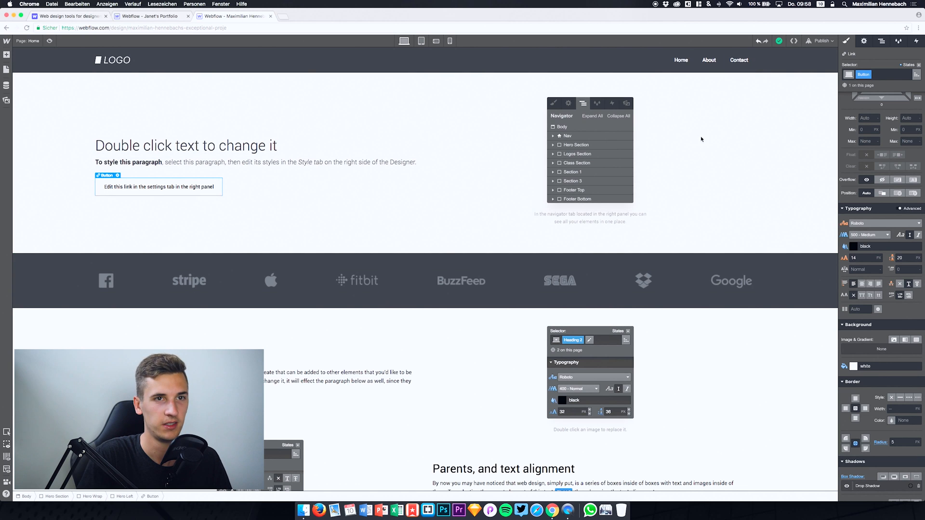
# Step: Set the hero link button's background colour to the blue #3b6aff
pyautogui.scroll(2, 866, 275)
pyautogui.scroll(-5, 865, 279)
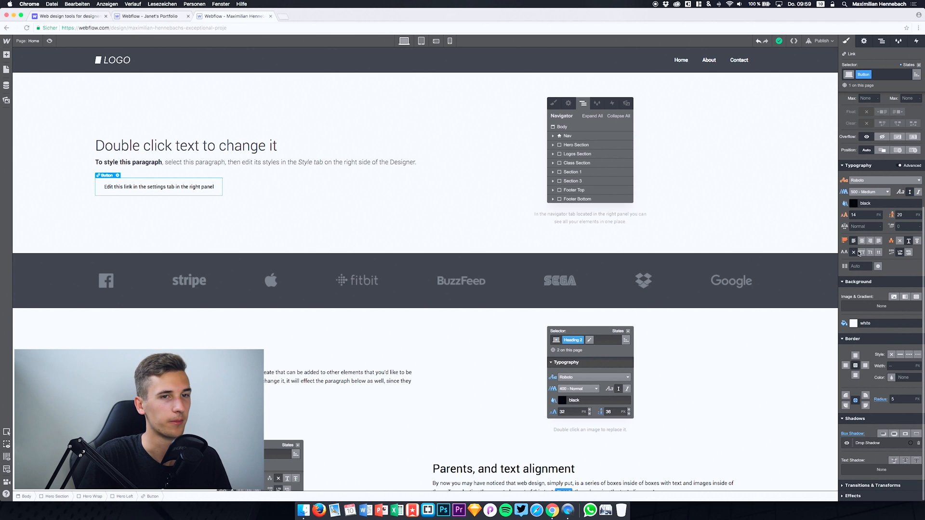
pyautogui.scroll(4, 881, 251)
pyautogui.scroll(-4, 881, 251)
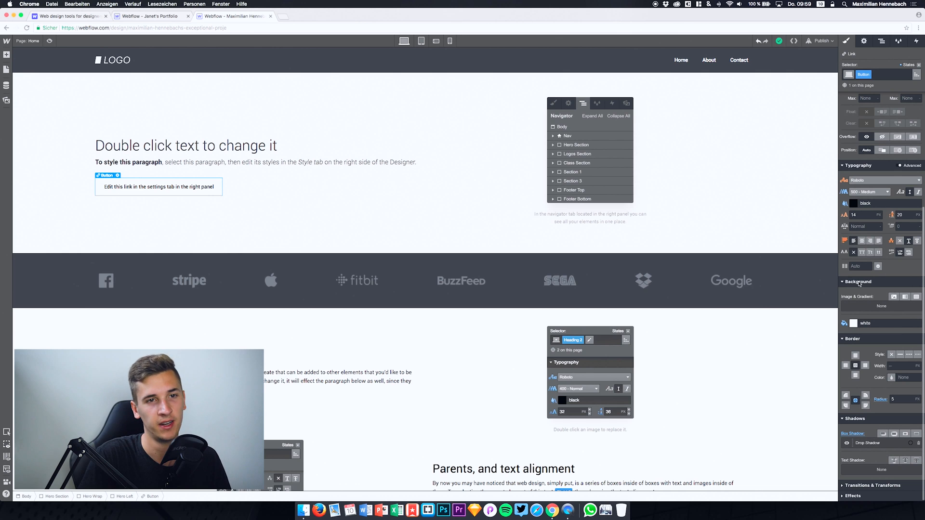
pyautogui.click(853, 323)
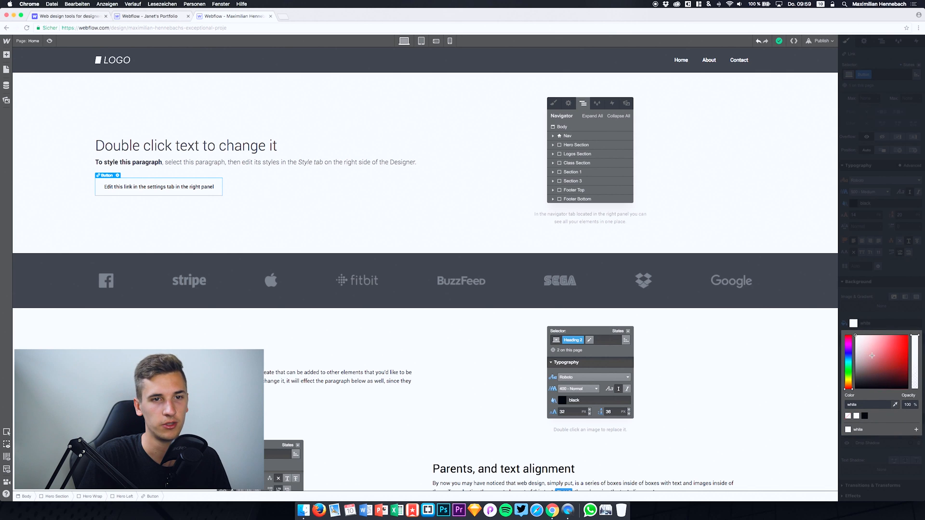
pyautogui.moveTo(898, 348)
pyautogui.mouseDown()
pyautogui.moveTo(896, 329)
pyautogui.moveTo(862, 327)
pyautogui.moveTo(881, 340)
pyautogui.moveTo(870, 337)
pyautogui.moveTo(896, 325)
pyautogui.moveTo(902, 354)
pyautogui.moveTo(902, 337)
pyautogui.mouseUp()
pyautogui.click(846, 355)
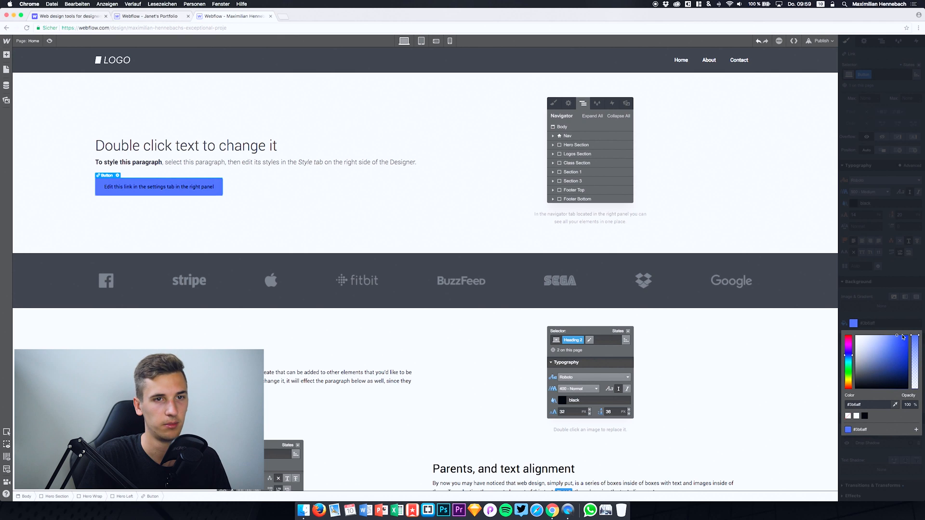
pyautogui.click(826, 396)
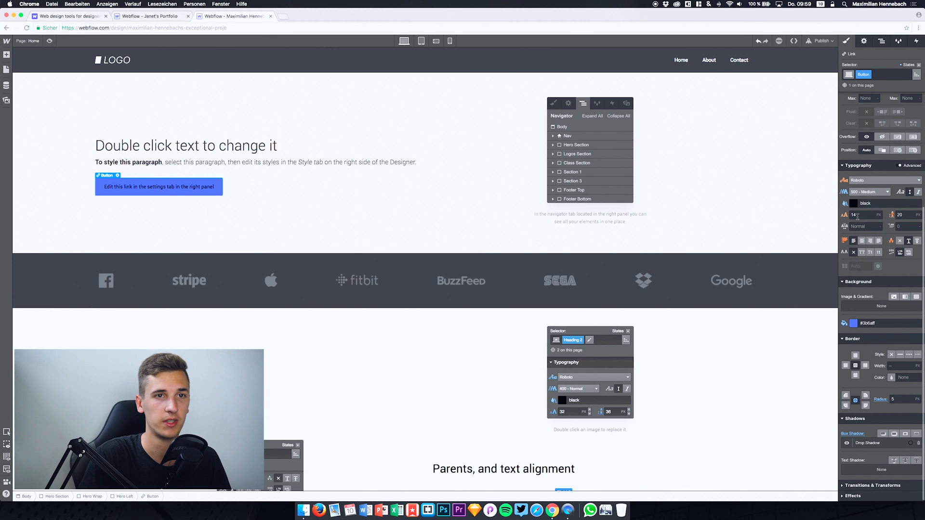
# Step: Set the hero button's text colour to white
pyautogui.click(853, 203)
pyautogui.moveTo(866, 242); pyautogui.dragTo(854, 215)
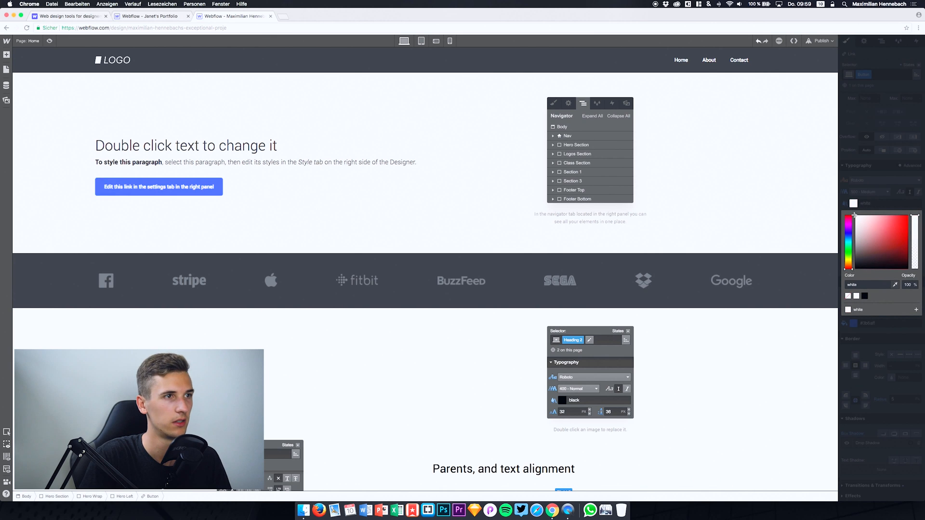
pyautogui.click(805, 215)
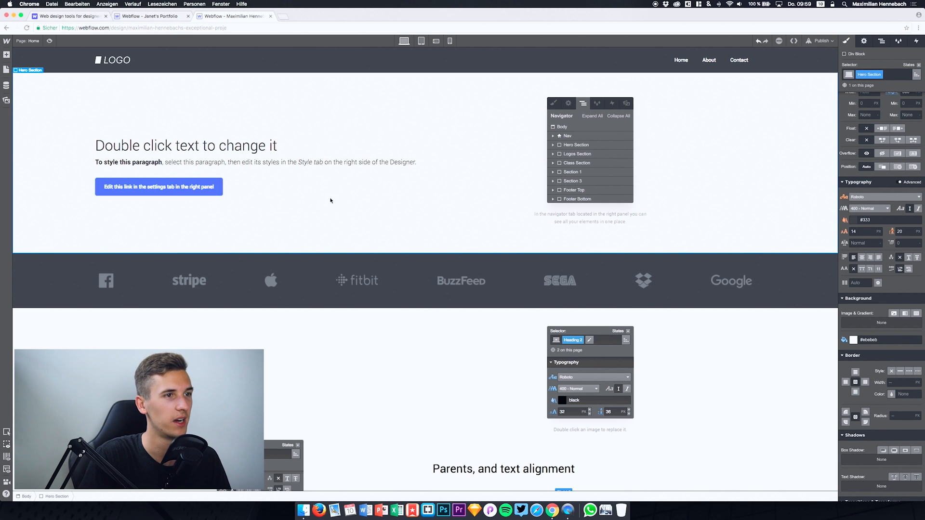
# Step: Set the Logos Section's background colour to the blue #1957f0
pyautogui.click(491, 263)
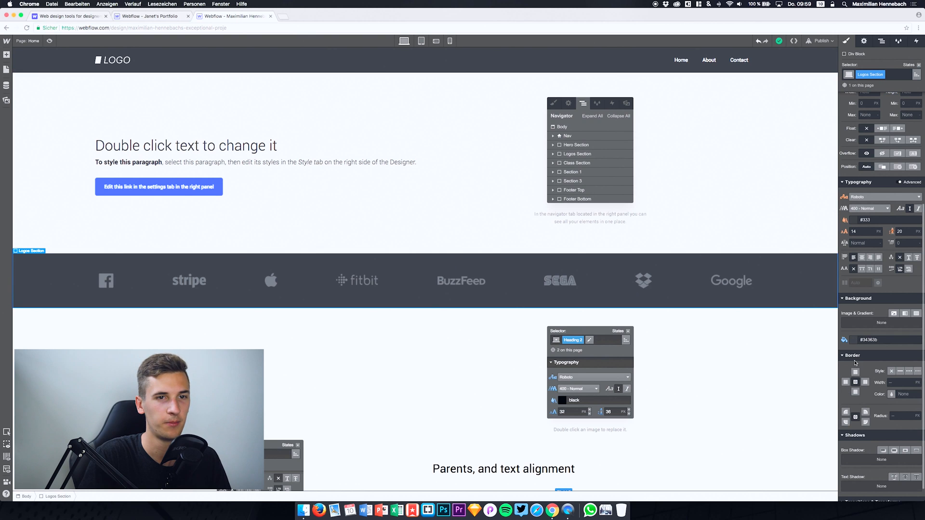
pyautogui.click(853, 339)
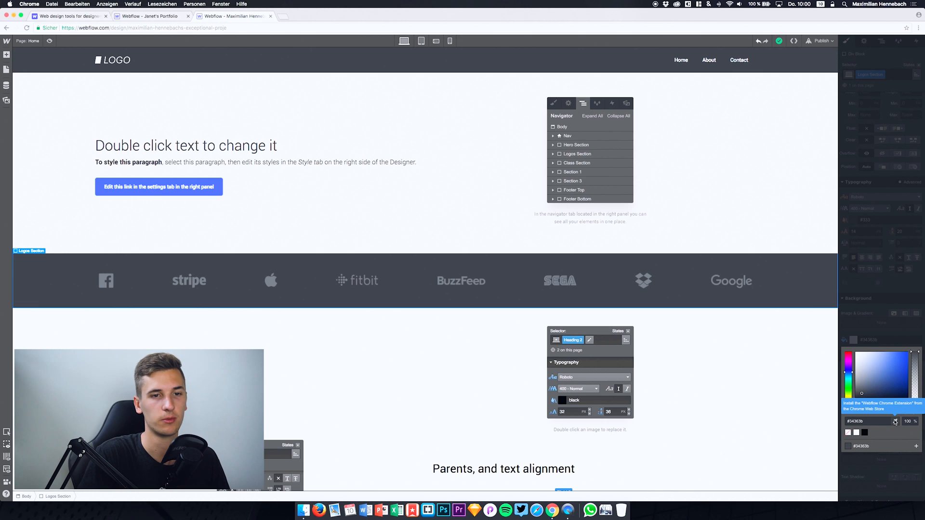
pyautogui.moveTo(875, 378); pyautogui.dragTo(904, 353)
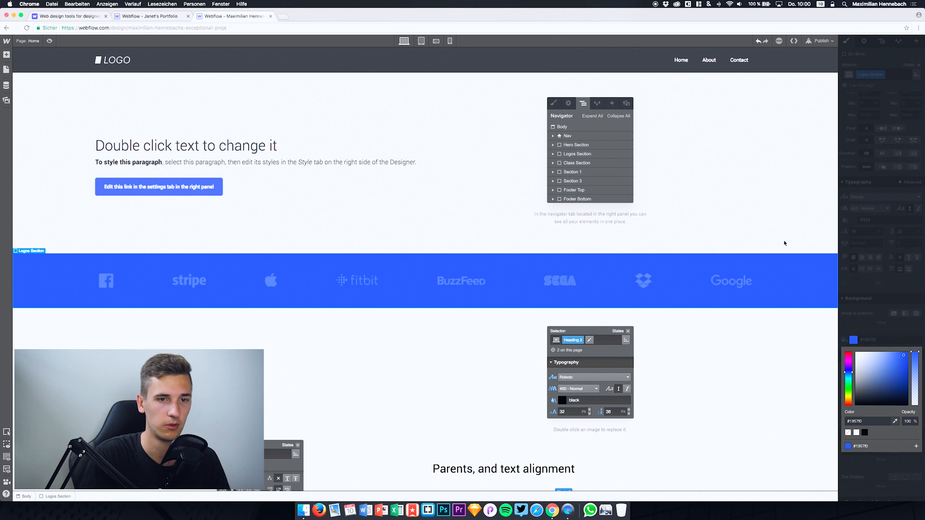
pyautogui.click(776, 257)
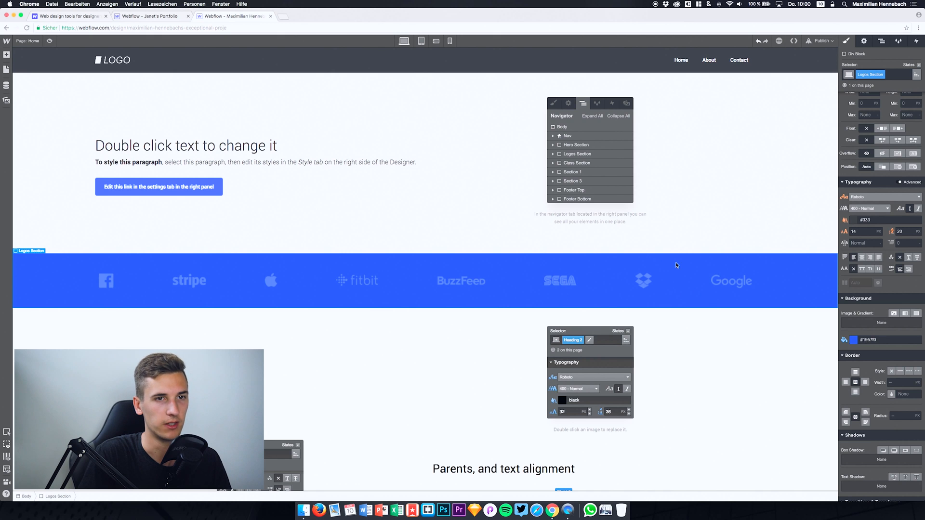
pyautogui.click(853, 339)
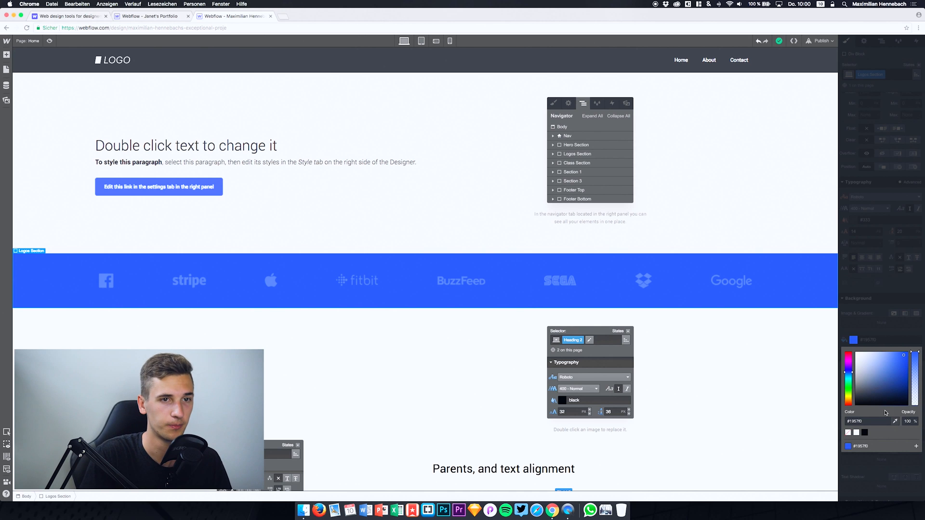
pyautogui.click(771, 304)
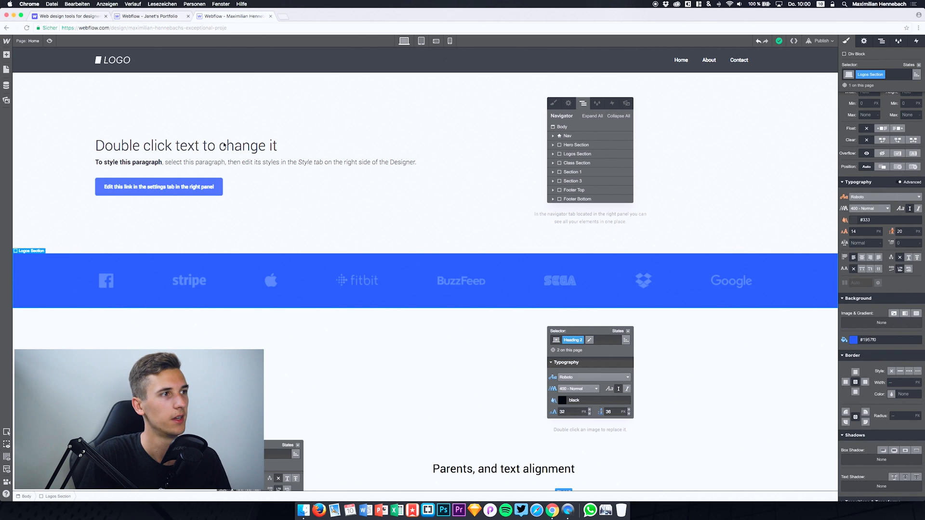
# Step: Change the hero button's box shadow to the Inside type with a distance of 16 px and a size of 25 px
pyautogui.click(178, 182)
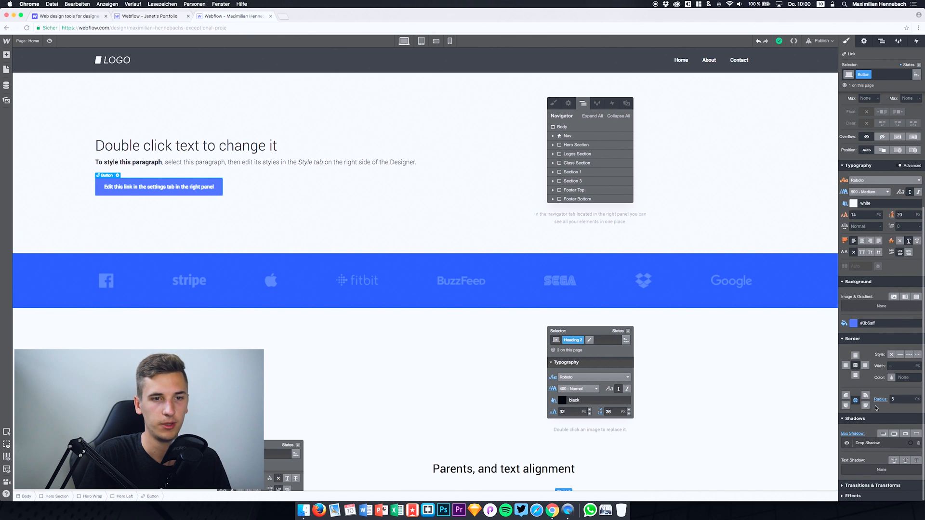
pyautogui.click(876, 444)
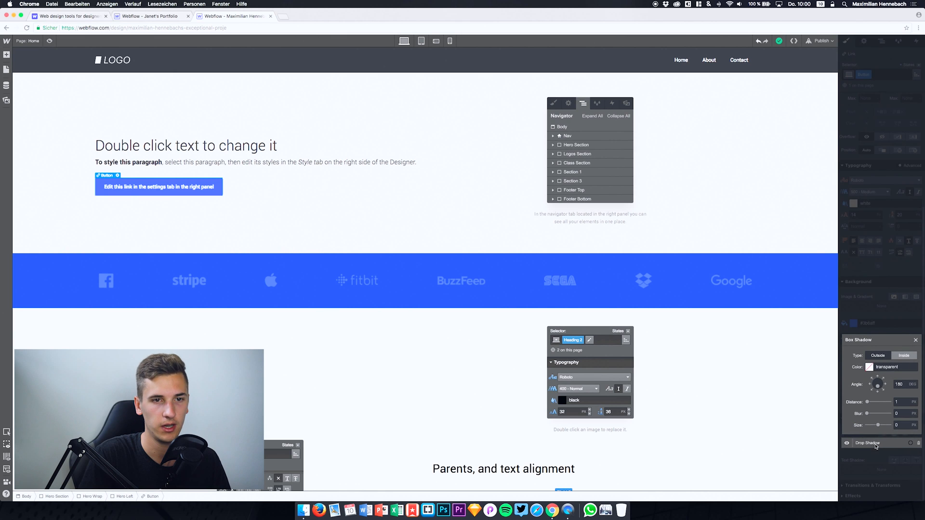
pyautogui.click(907, 357)
pyautogui.click(878, 355)
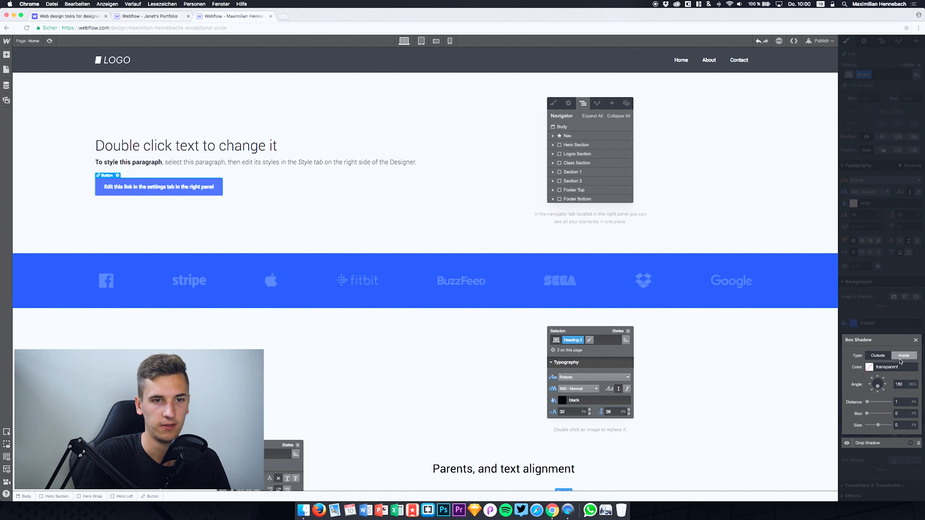
pyautogui.click(900, 357)
pyautogui.moveTo(878, 425); pyautogui.dragTo(895, 426)
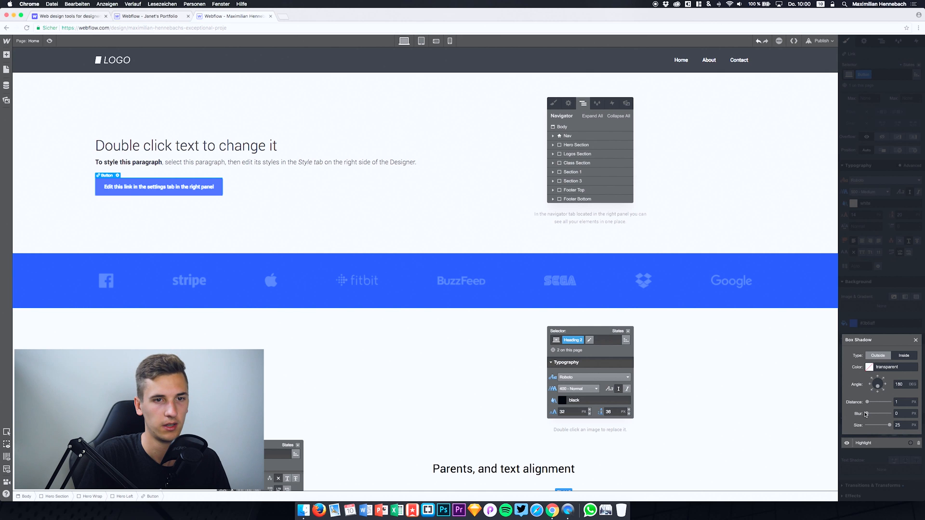
pyautogui.moveTo(867, 402); pyautogui.dragTo(873, 402)
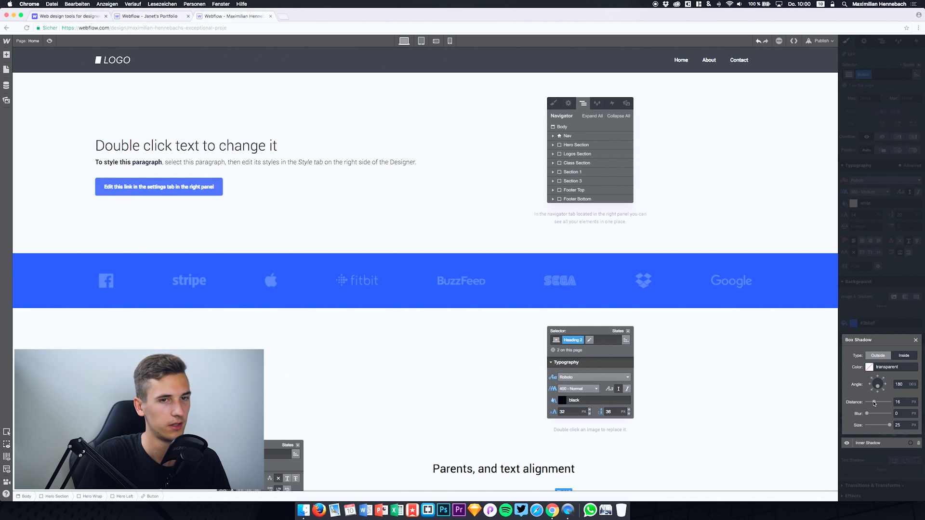
# Step: Set the colour of the button's box shadow to black
pyautogui.click(869, 368)
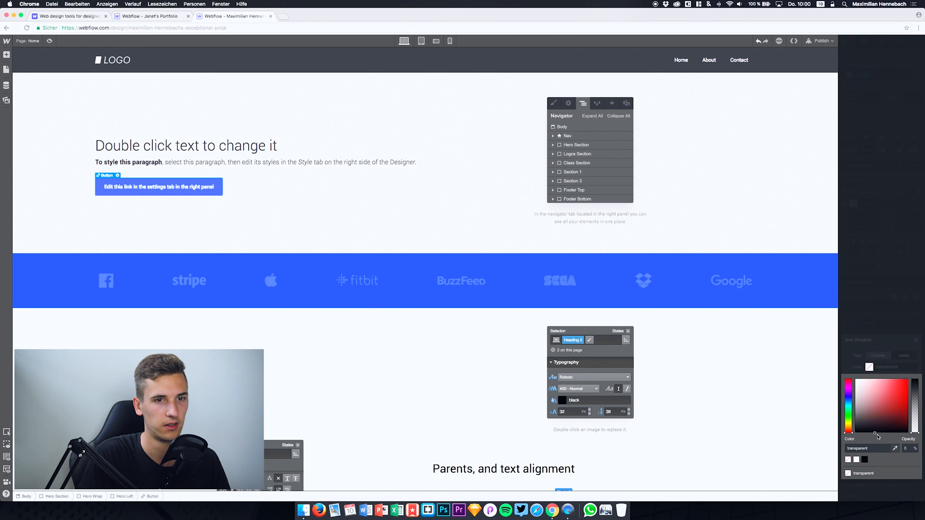
pyautogui.click(885, 355)
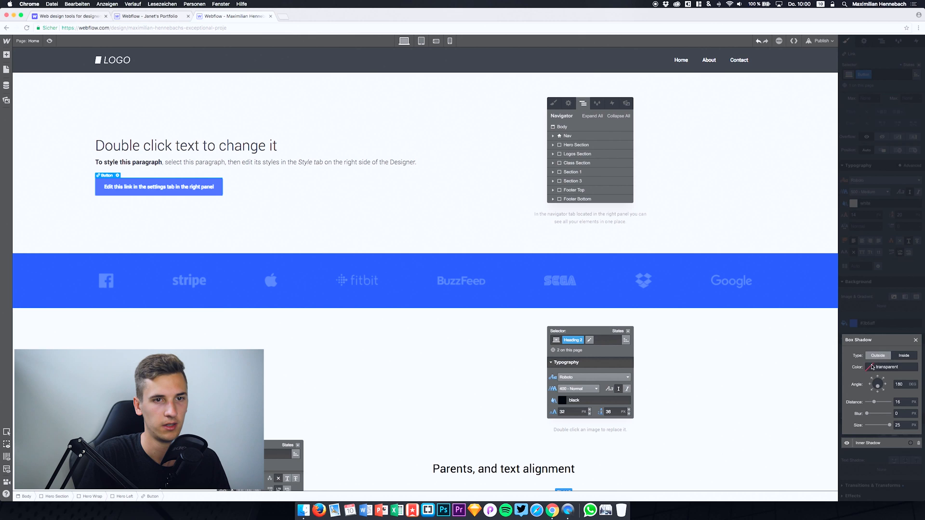
pyautogui.click(869, 367)
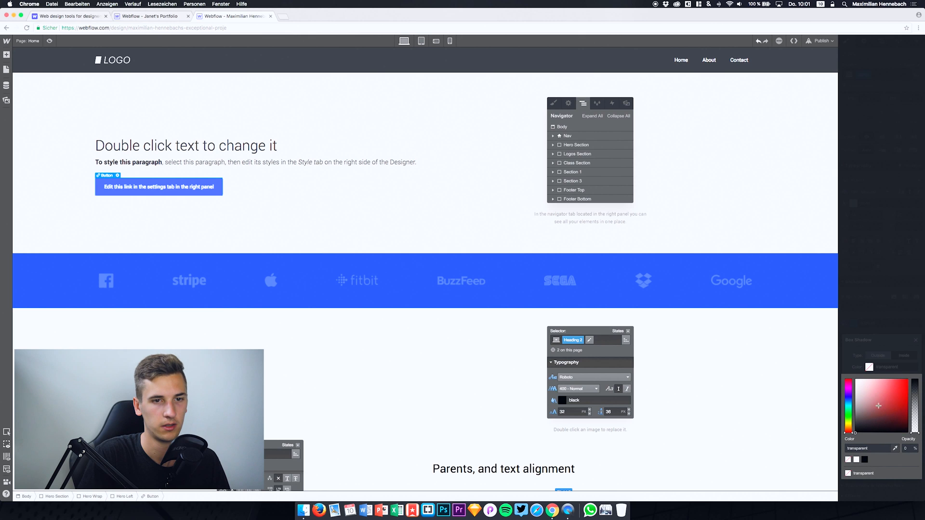
pyautogui.click(864, 460)
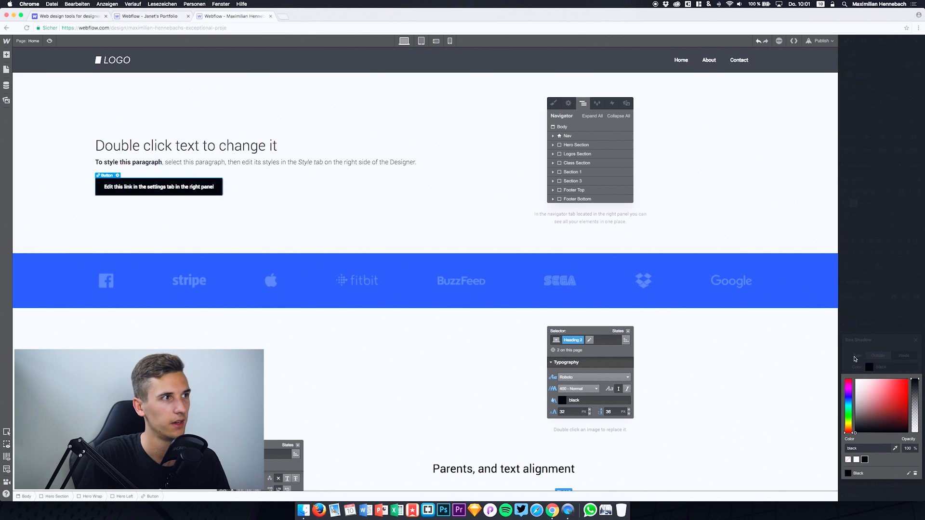
pyautogui.click(856, 359)
# Step: Set the button's box shadow to the Outside type with distance 0 px, blur 32 px and size -8 px
pyautogui.moveTo(869, 401); pyautogui.dragTo(881, 425)
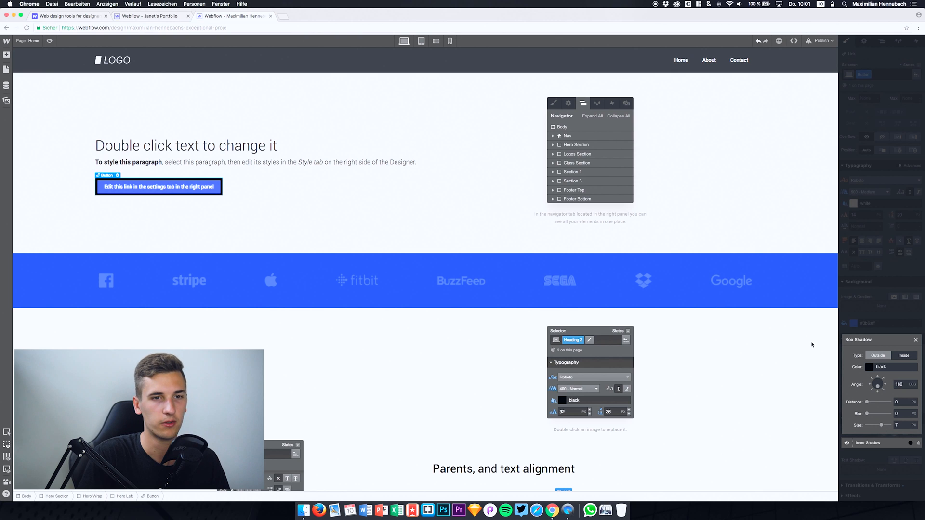
pyautogui.click(872, 356)
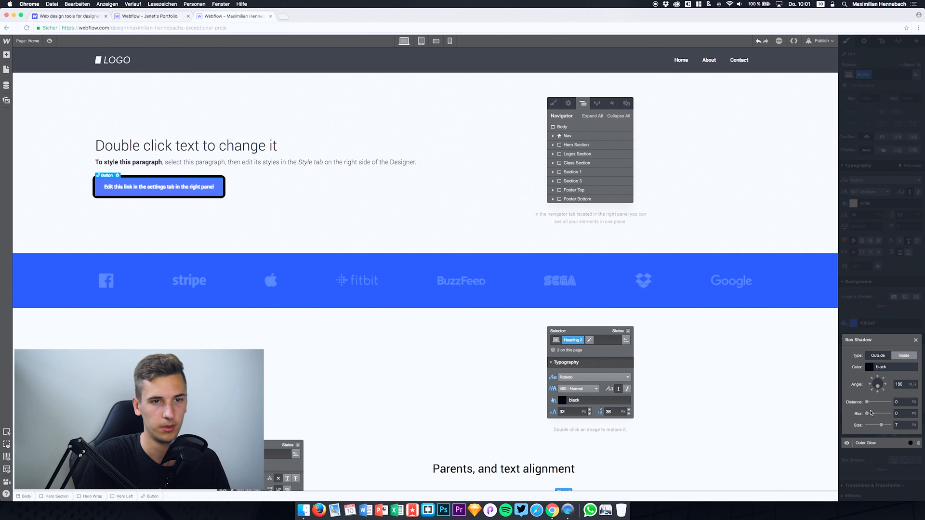
pyautogui.moveTo(869, 413)
pyautogui.mouseDown()
pyautogui.moveTo(890, 414)
pyautogui.moveTo(874, 426)
pyautogui.mouseUp()
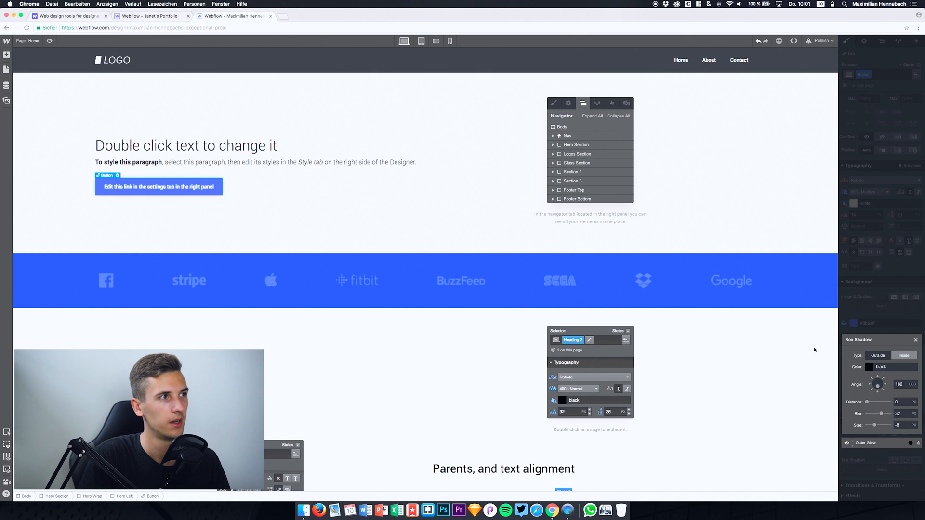
# Step: Set the opacity of the hero button's black box shadow colour to 50% and close the shadow settings
pyautogui.click(869, 367)
pyautogui.click(908, 450)
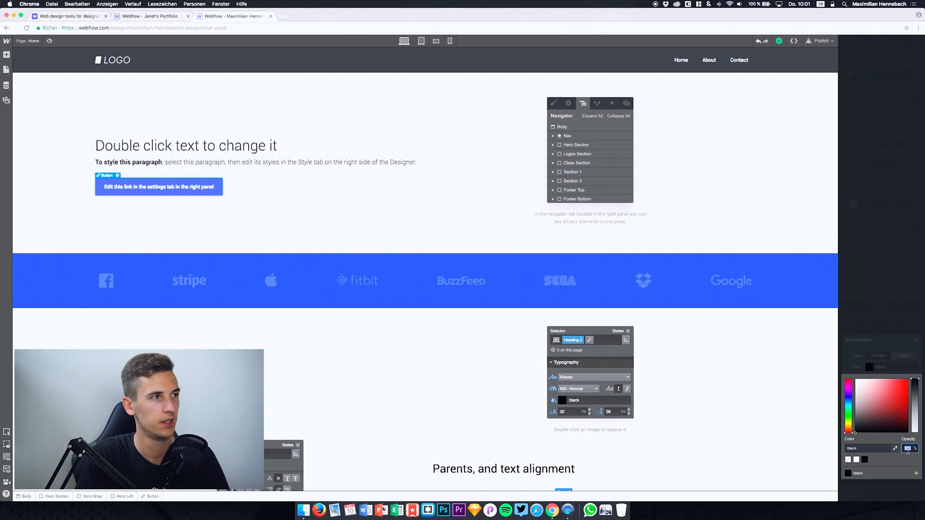
pyautogui.press('Return')
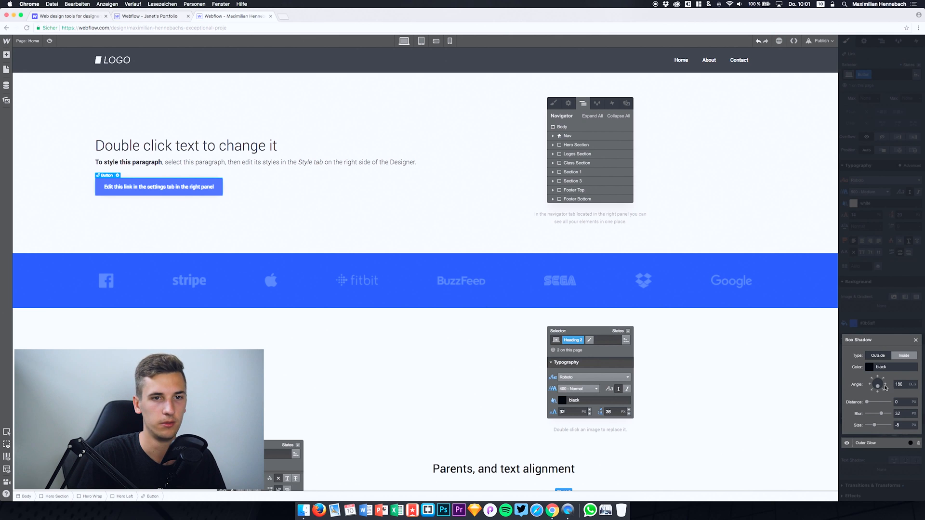
pyautogui.click(876, 367)
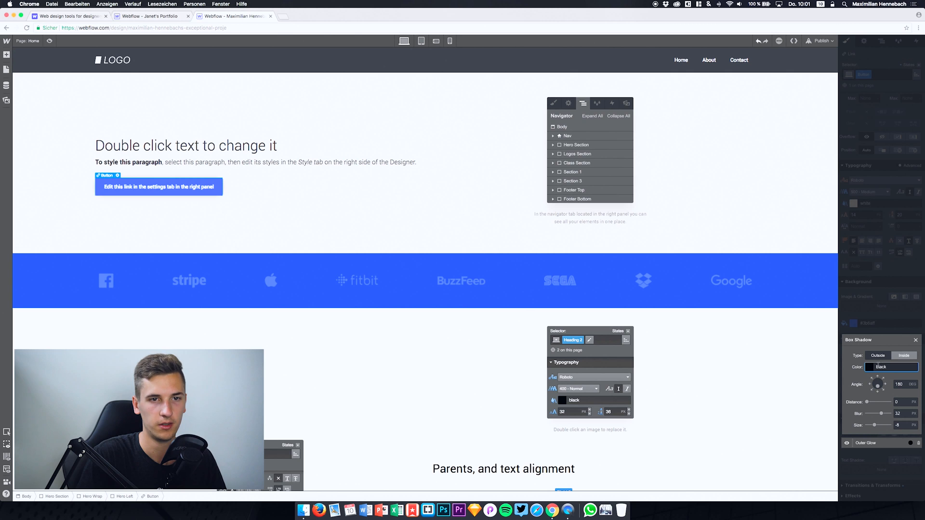
pyautogui.click(869, 367)
pyautogui.click(908, 448)
pyautogui.write('50')
pyautogui.click(869, 367)
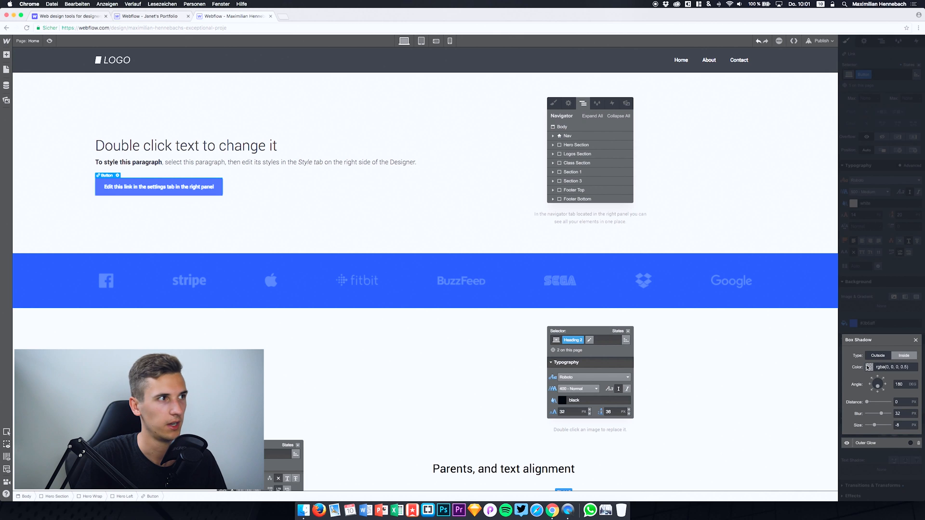
pyautogui.click(361, 220)
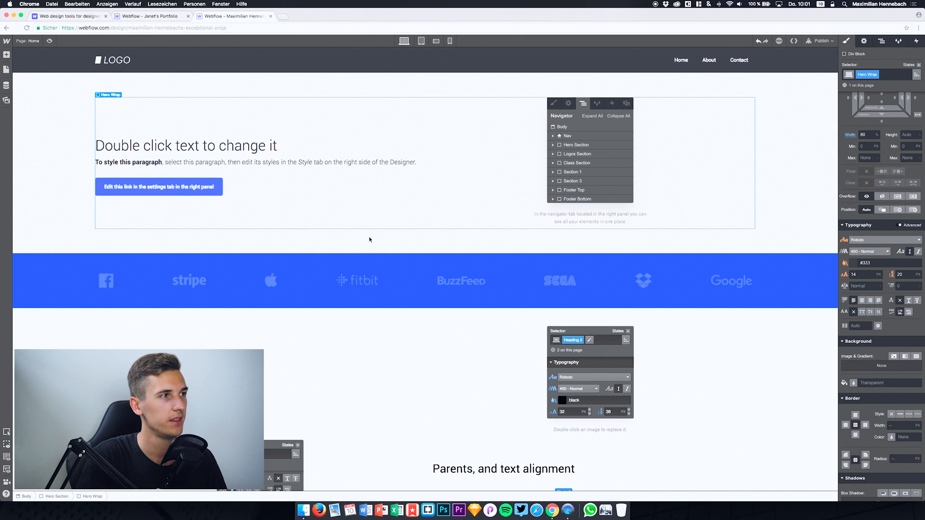
pyautogui.click(369, 239)
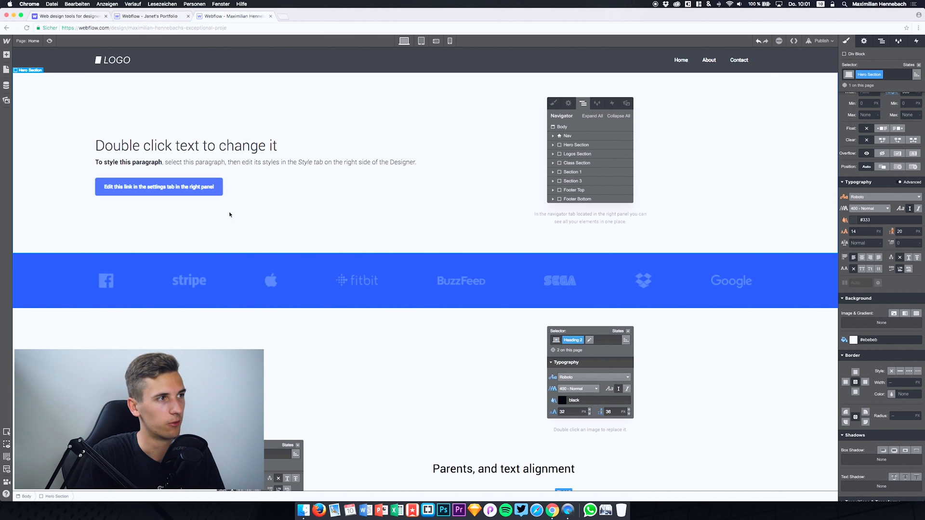
# Step: Select the hero button and expand its Transitions & Transforms and Effects style settings
pyautogui.click(204, 185)
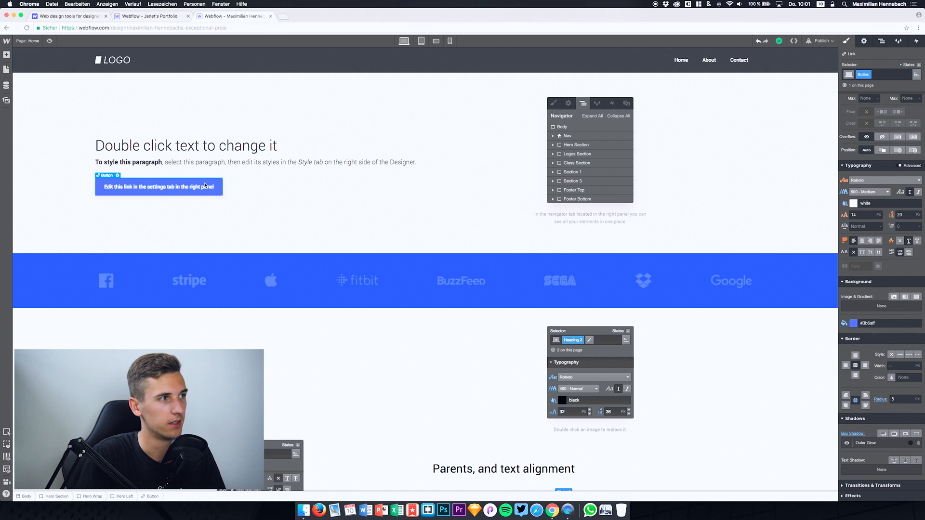
pyautogui.click(322, 198)
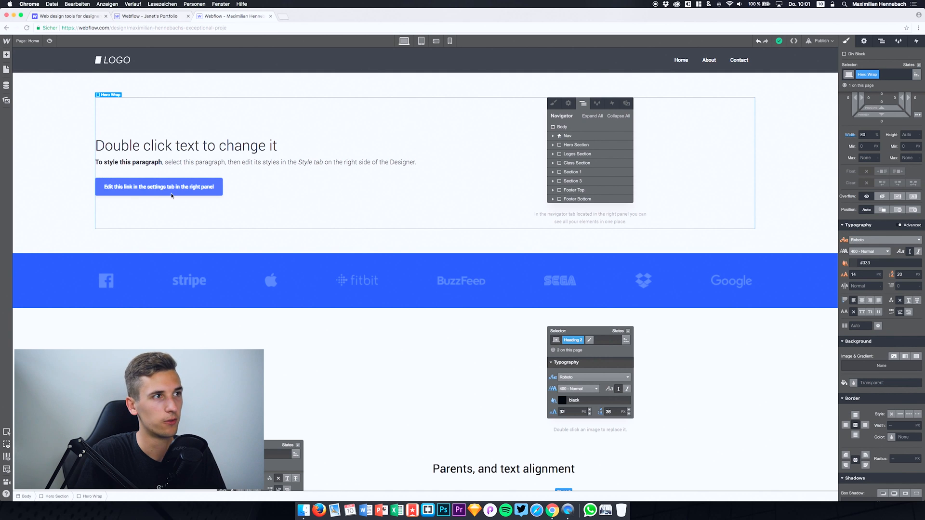
pyautogui.click(172, 196)
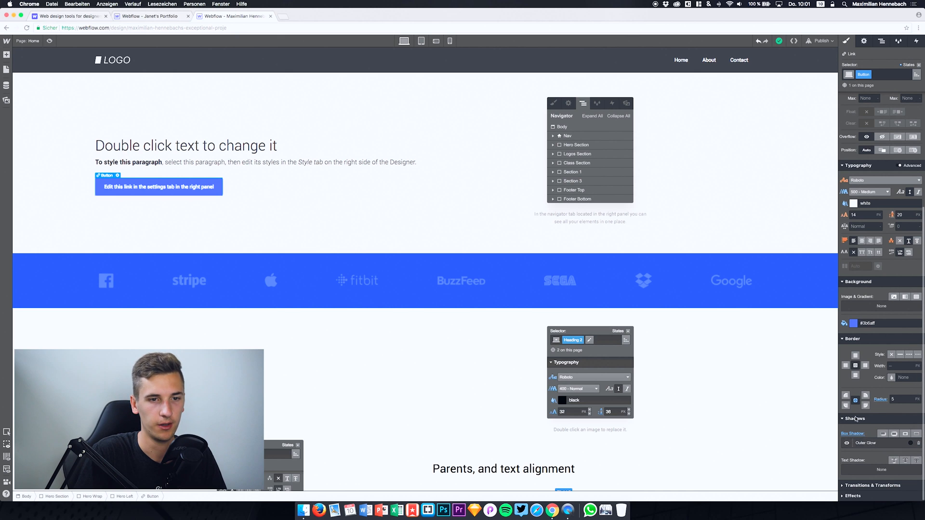
pyautogui.click(844, 485)
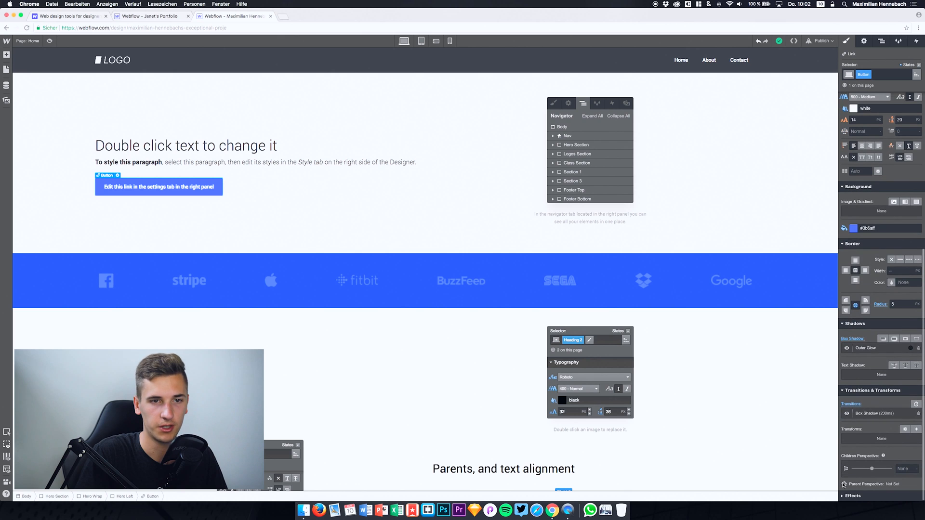
pyautogui.click(843, 496)
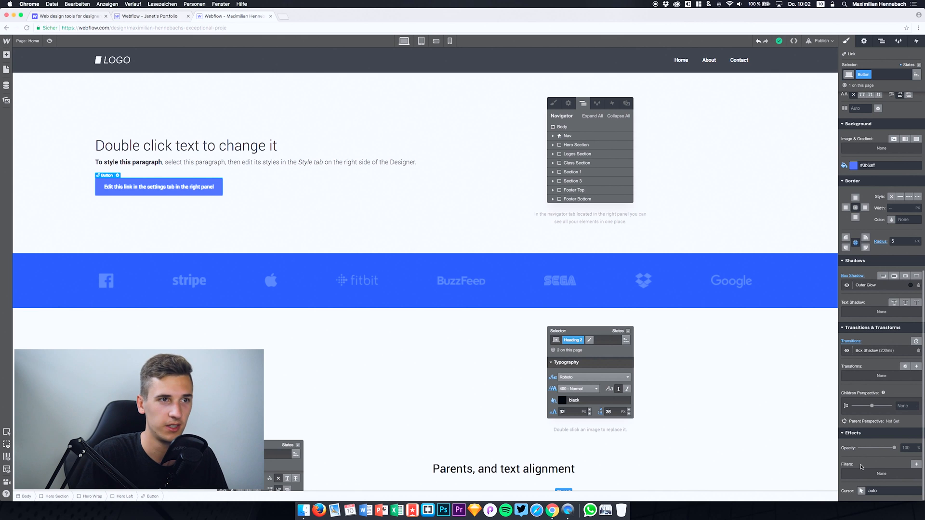
pyautogui.click(675, 366)
pyautogui.scroll(-3, 675, 365)
pyautogui.scroll(-4, 675, 364)
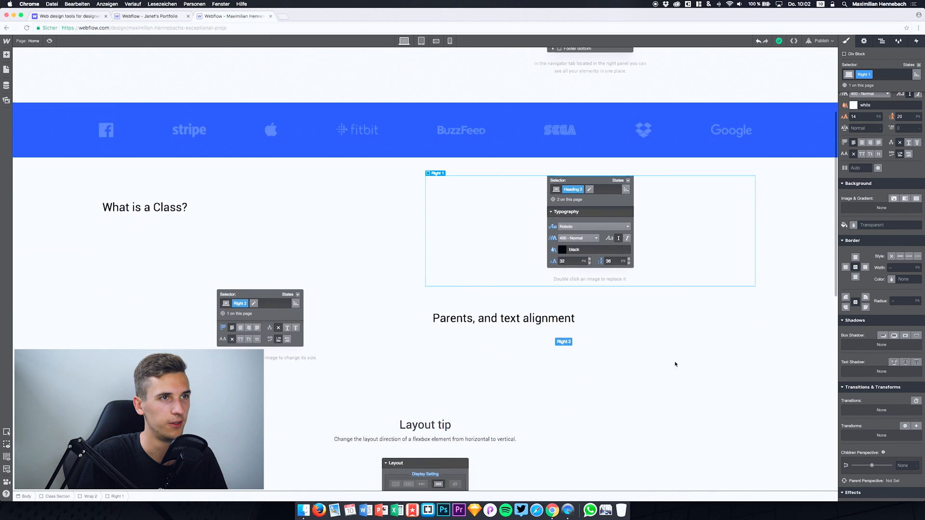
pyautogui.scroll(7, 674, 365)
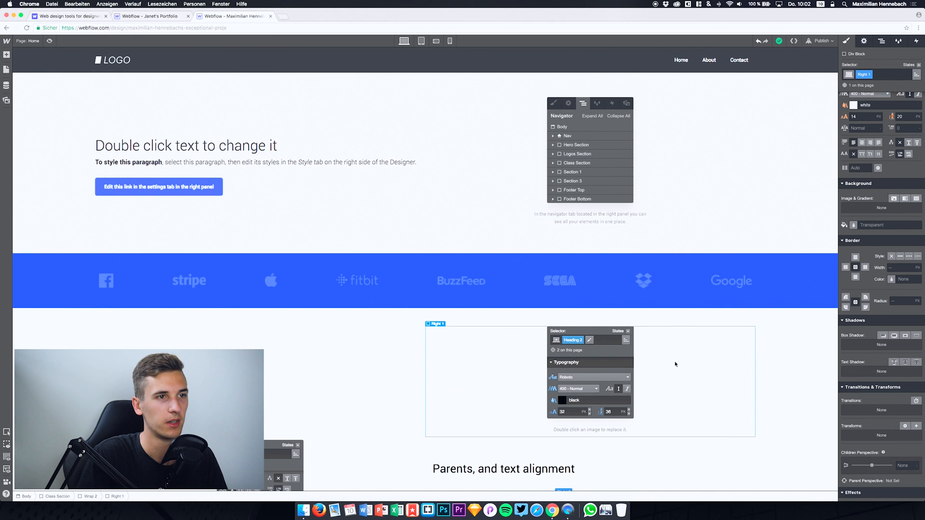